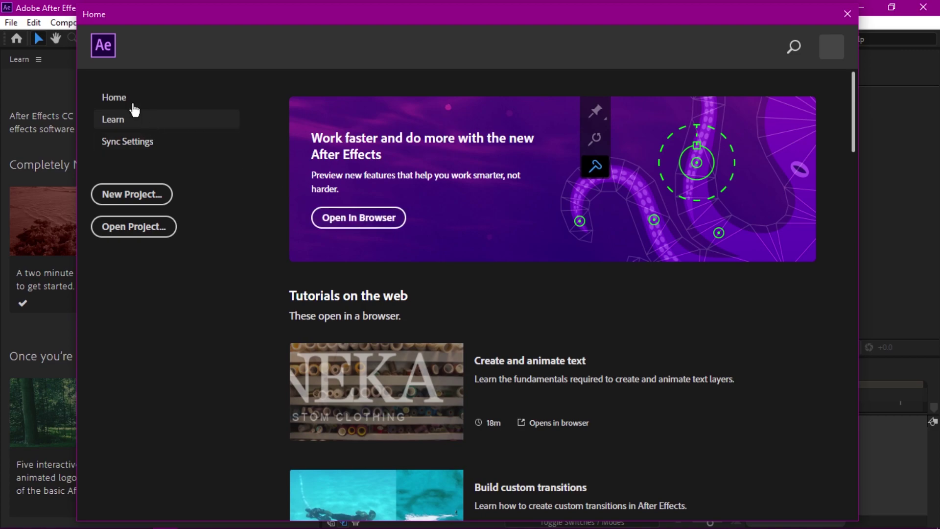
Filter the recent projects on the Home page by "arabic" and clear the filter again.
click(126, 97)
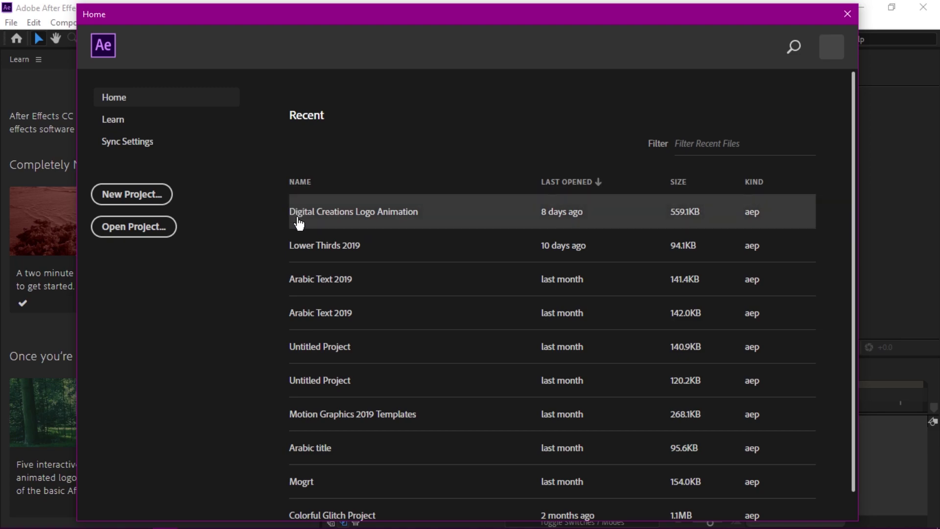
click(761, 143)
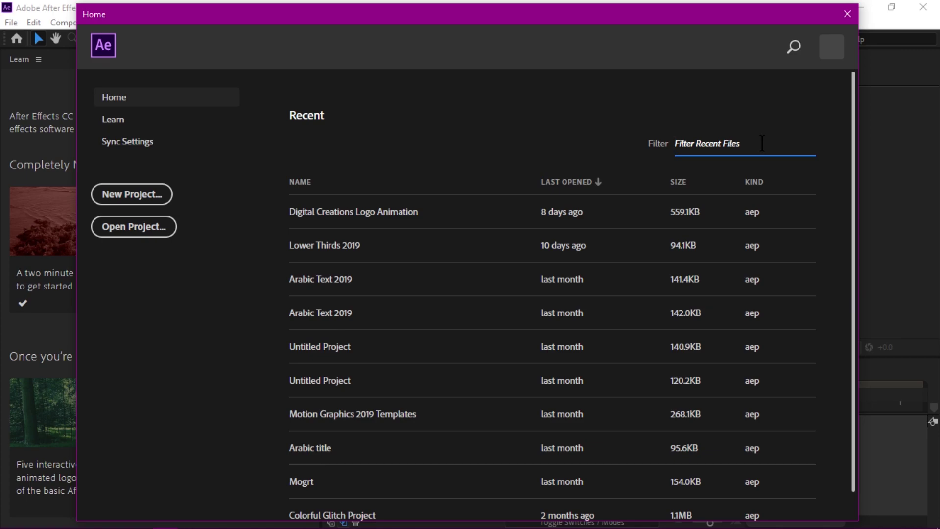
text(arabic)
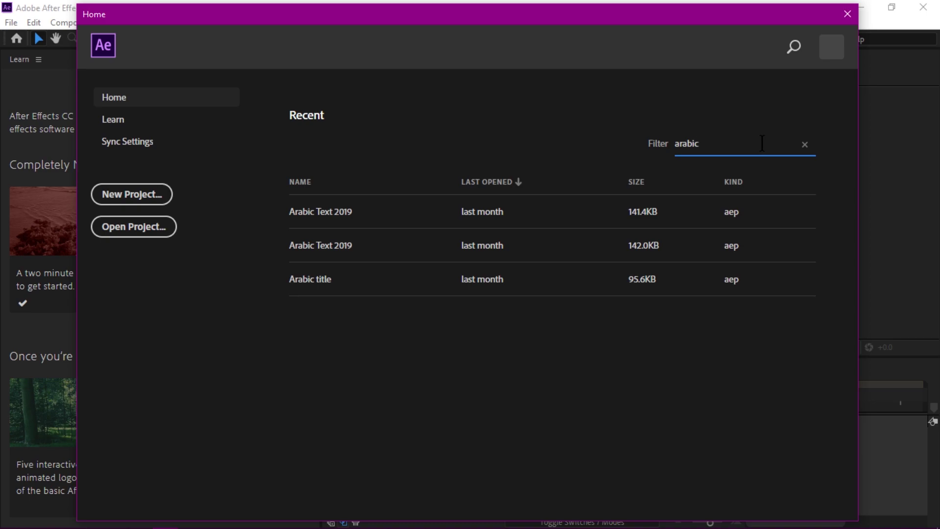
key(BackSpace)
key(BackSpace)
key(BackSpace)
key(BackSpace)
key(BackSpace)
key(BackSpace)
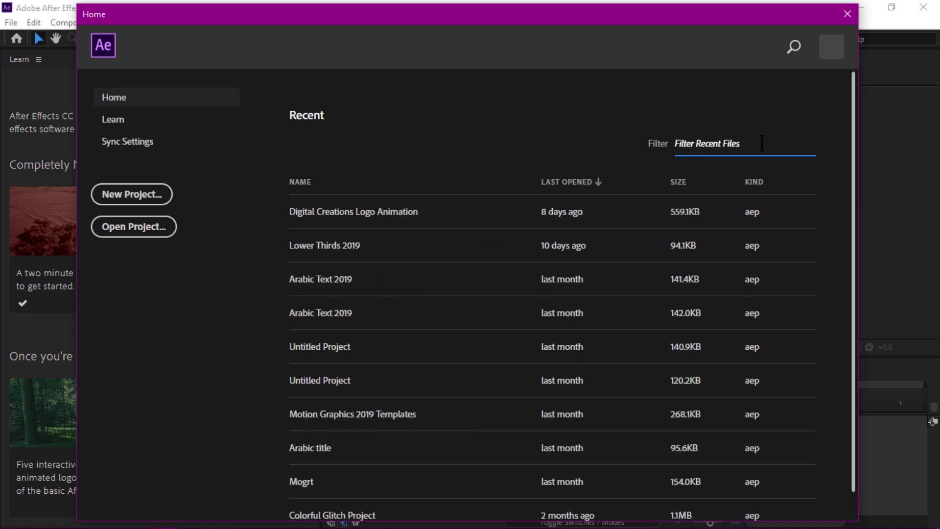
Filter the recent projects by "logo", clear the filter, and look through the full list.
text(logo)
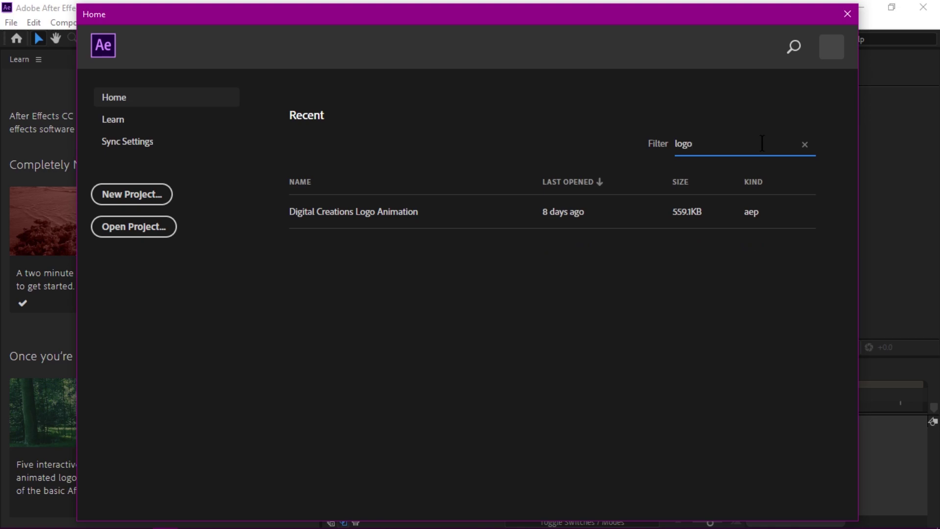
key(BackSpace)
key(BackSpace)
key(BackSpace)
key(BackSpace)
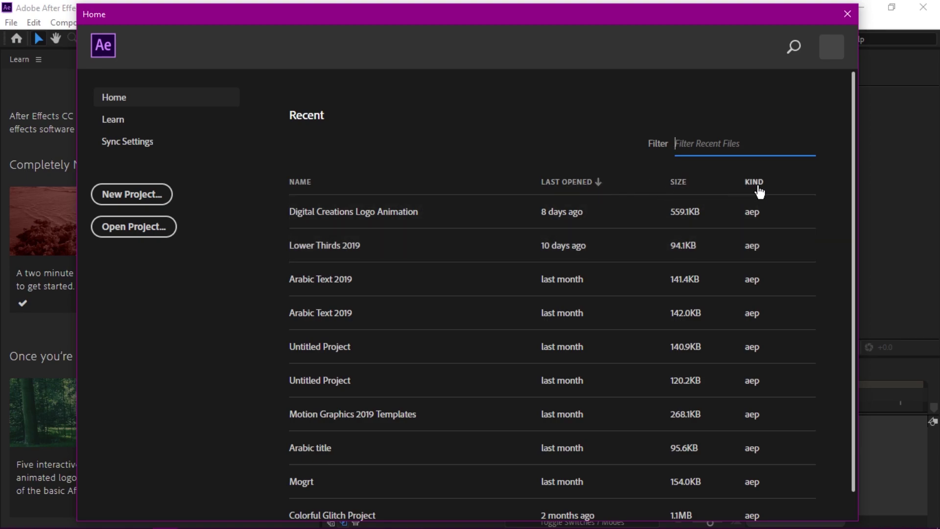
drag(854, 104, 856, 187)
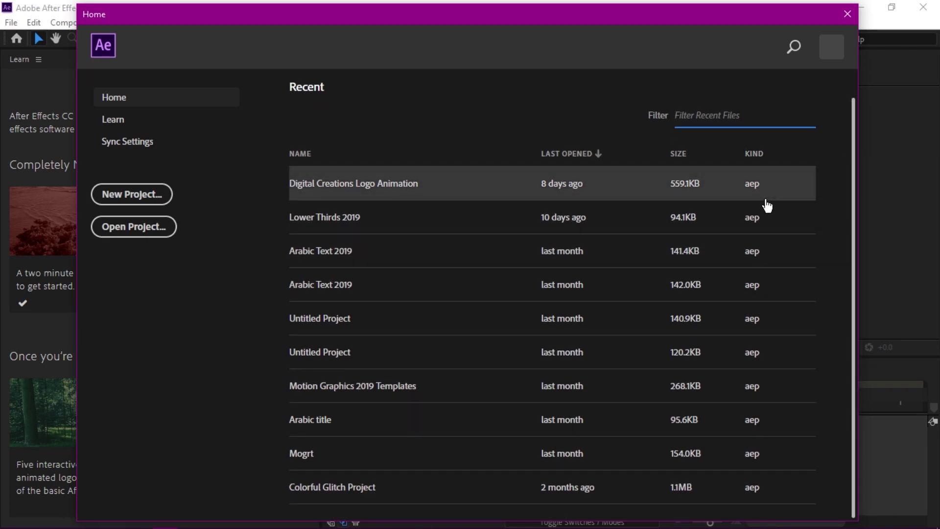
drag(854, 119, 855, 66)
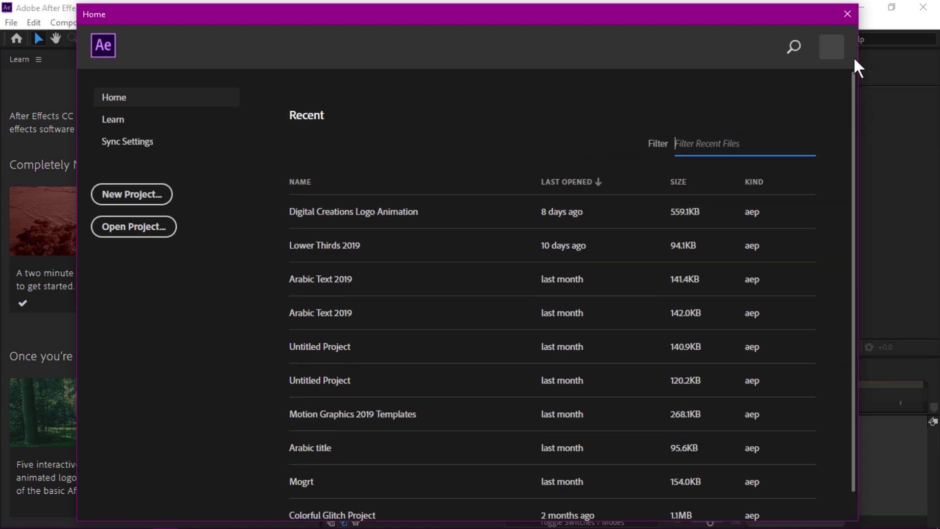
Look over the Learn and Sync Settings pages and create a new project.
click(106, 119)
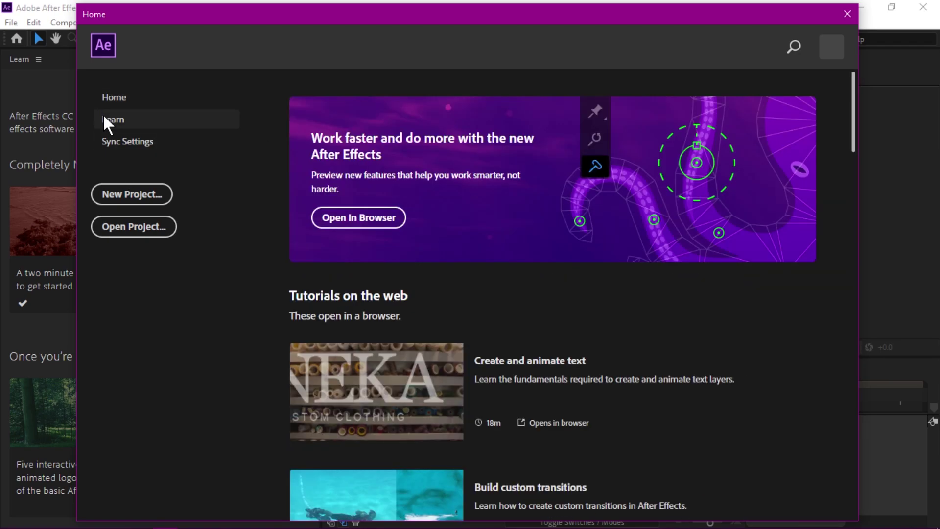
click(384, 221)
click(141, 147)
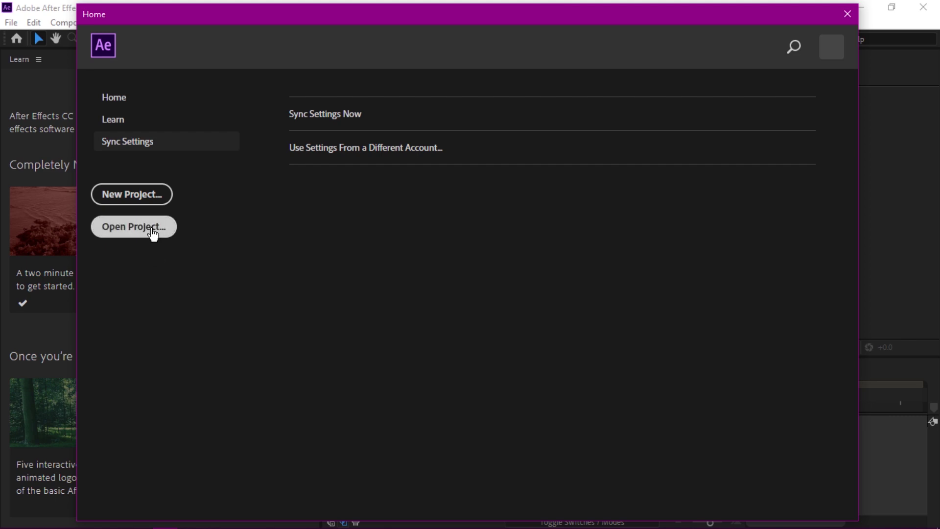
click(148, 198)
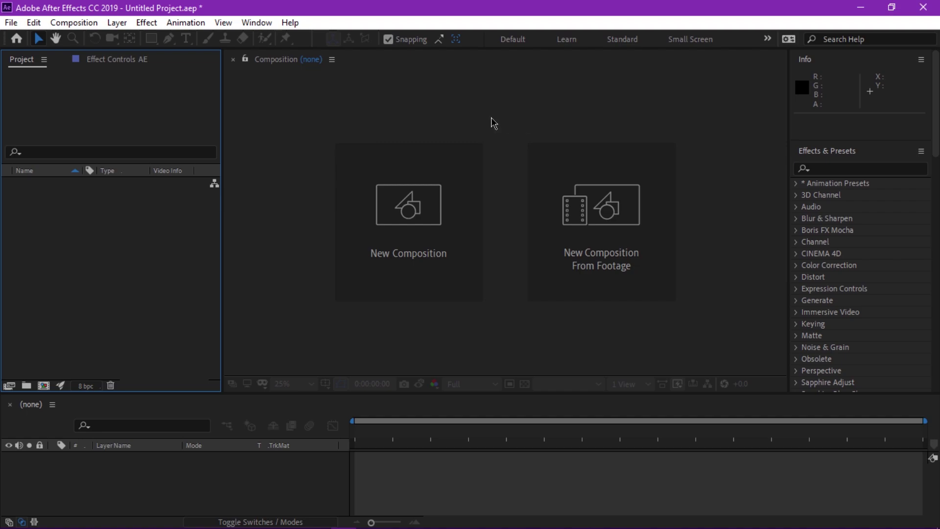
Examine the Project, Composition and Timeline panels of the empty workspace by making each one active.
click(533, 121)
click(76, 236)
click(273, 105)
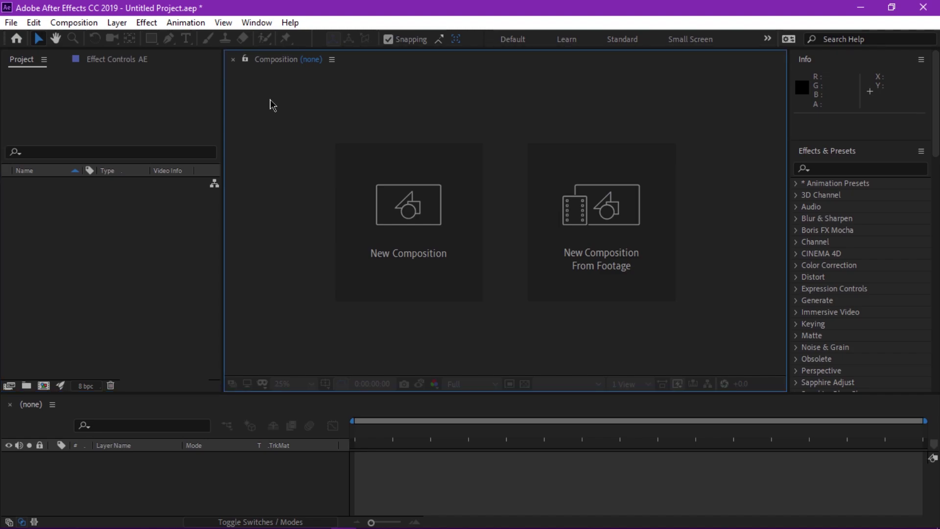
click(224, 472)
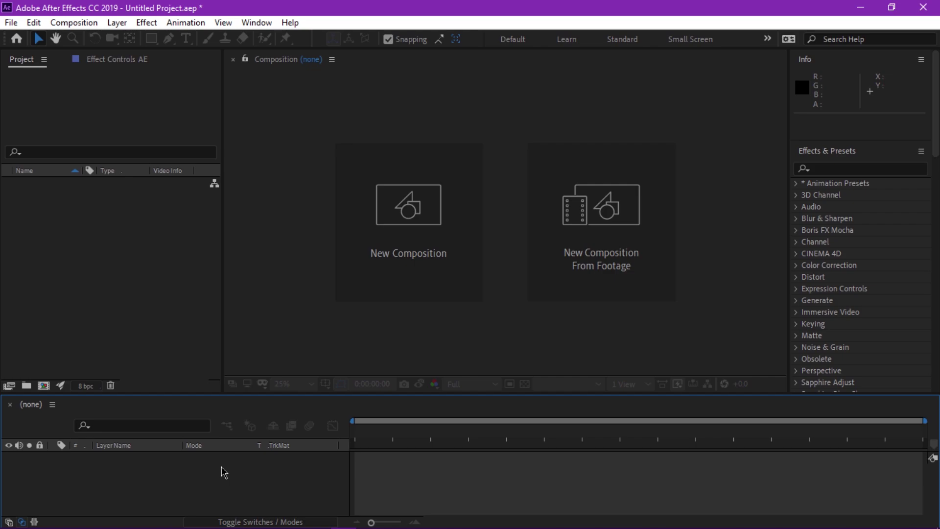
click(122, 250)
click(263, 214)
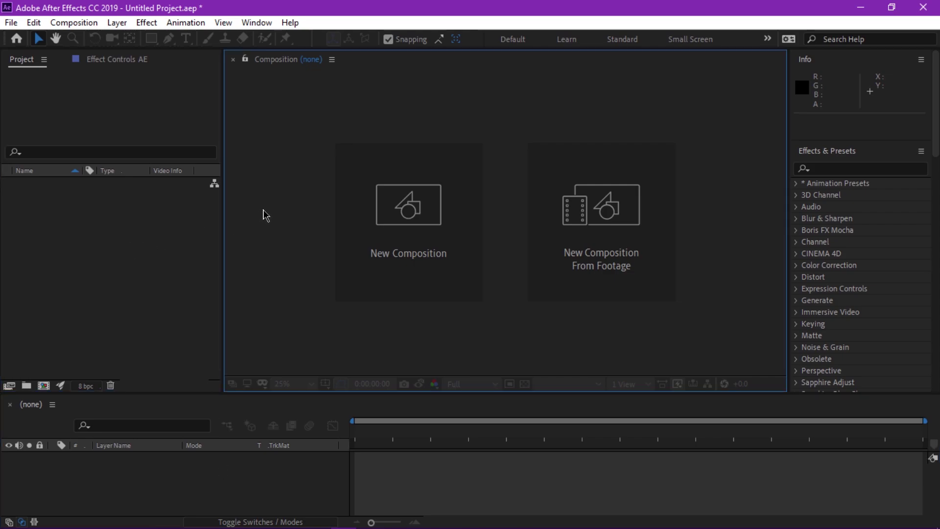
click(228, 442)
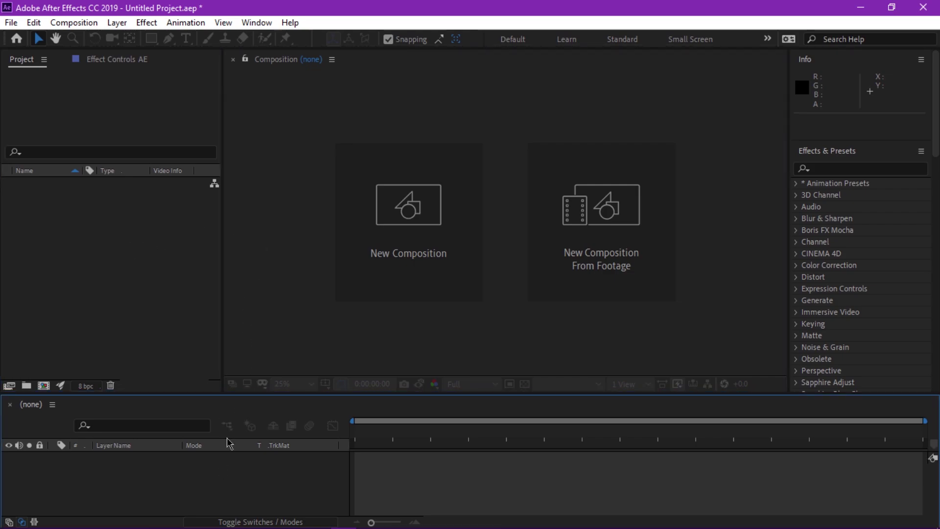
click(126, 244)
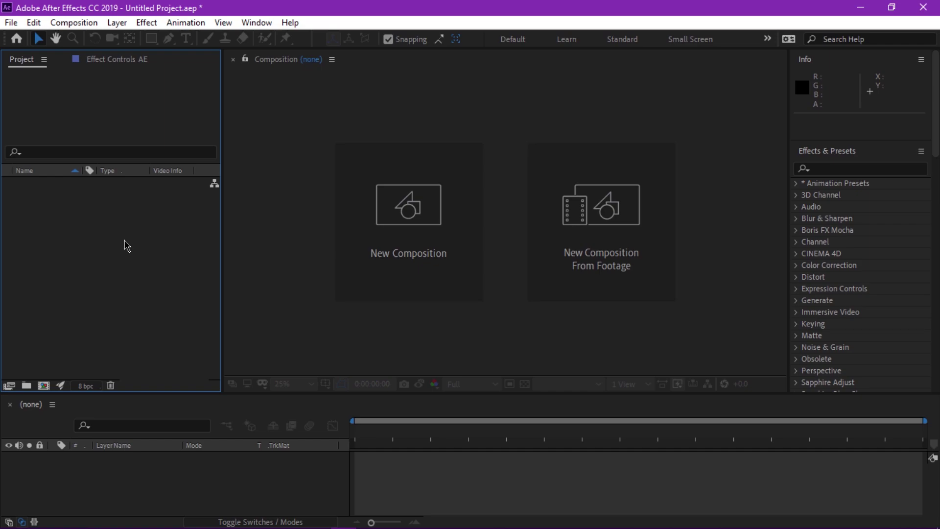
click(293, 224)
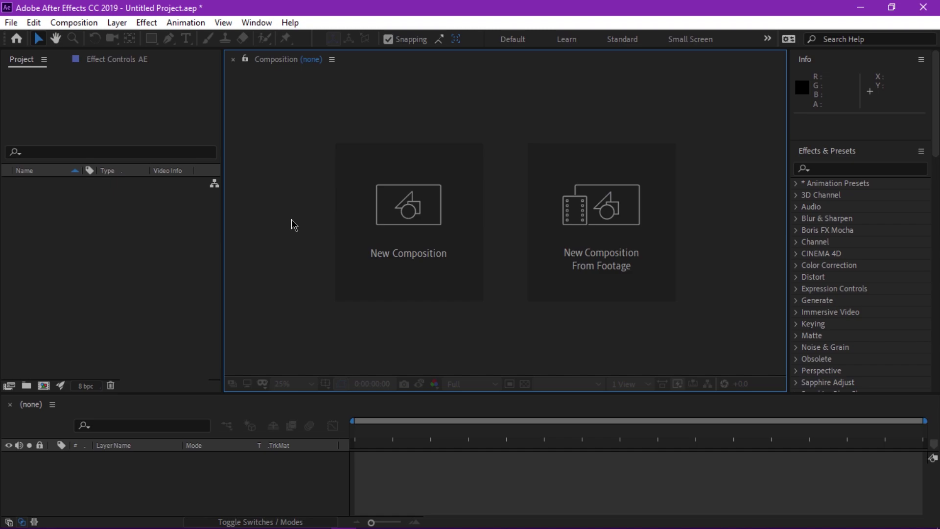
click(201, 482)
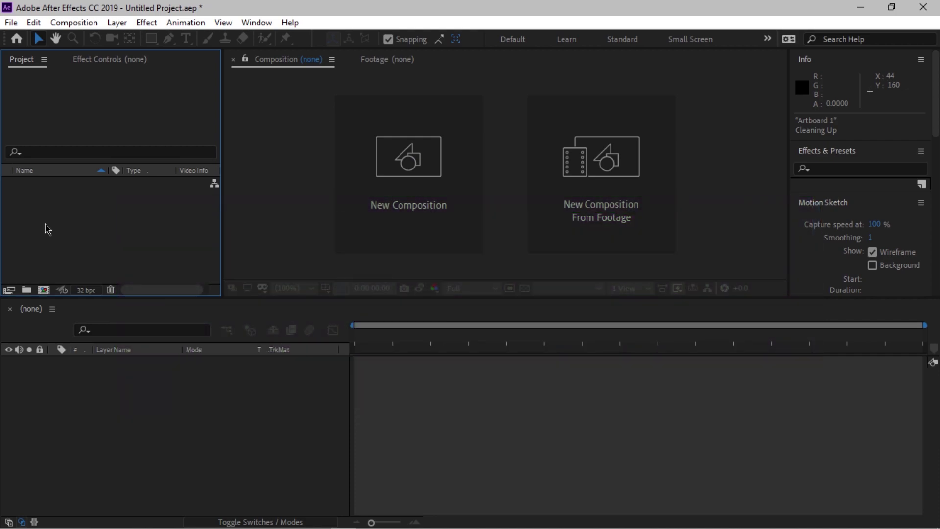
Import the video 170216A_140_WomanLookingThroughWindow_1080p from the desktop's Assets folder as footage.
click(11, 23)
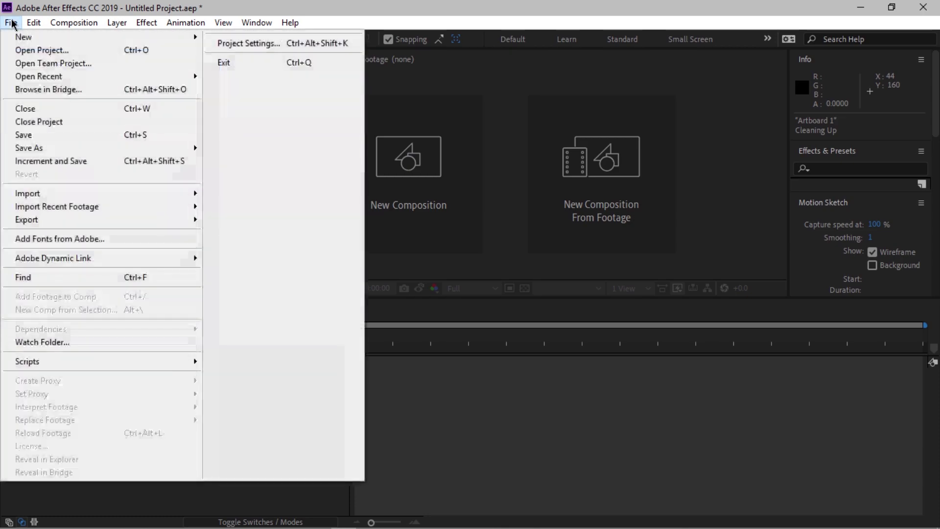
mouse_move(39, 196)
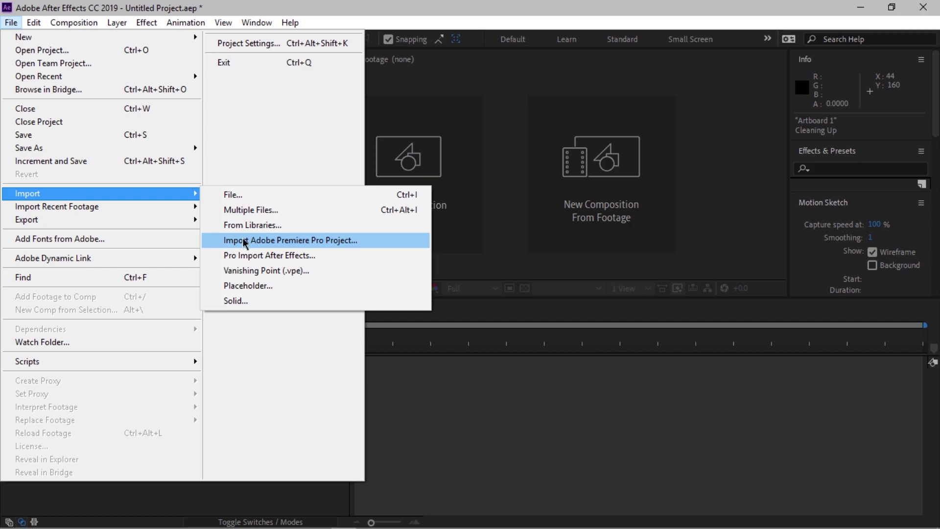
click(224, 198)
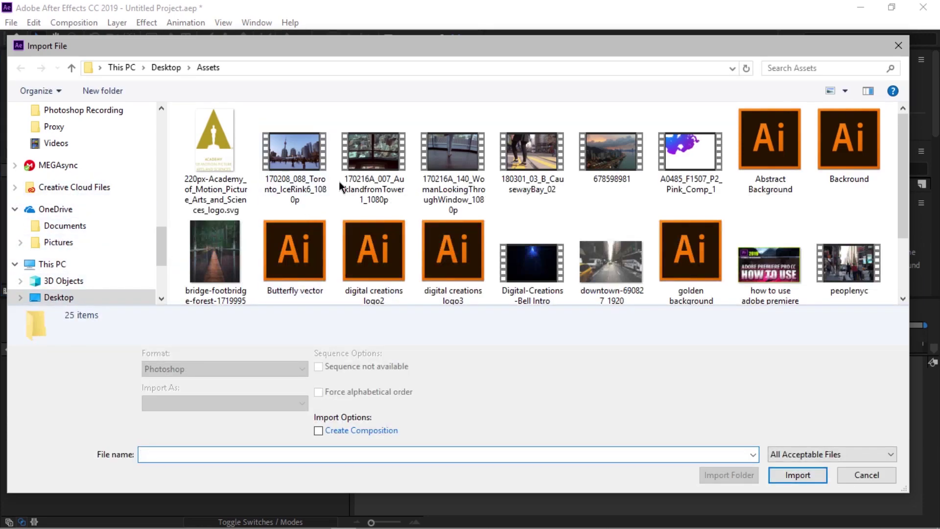
click(309, 161)
mouse_move(905, 133)
mouse_down()
mouse_move(904, 248)
mouse_move(906, 119)
mouse_up()
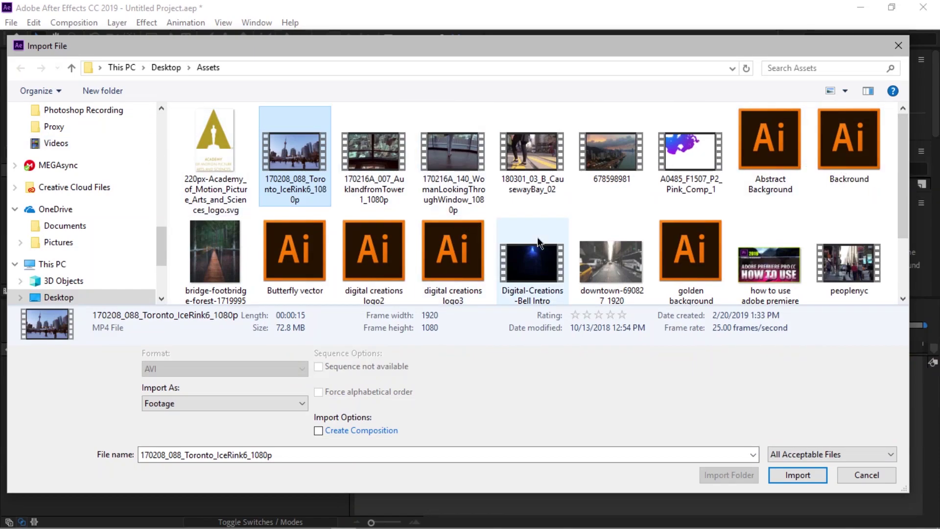
mouse_move(906, 126)
mouse_down()
mouse_move(904, 240)
mouse_move(904, 128)
mouse_up()
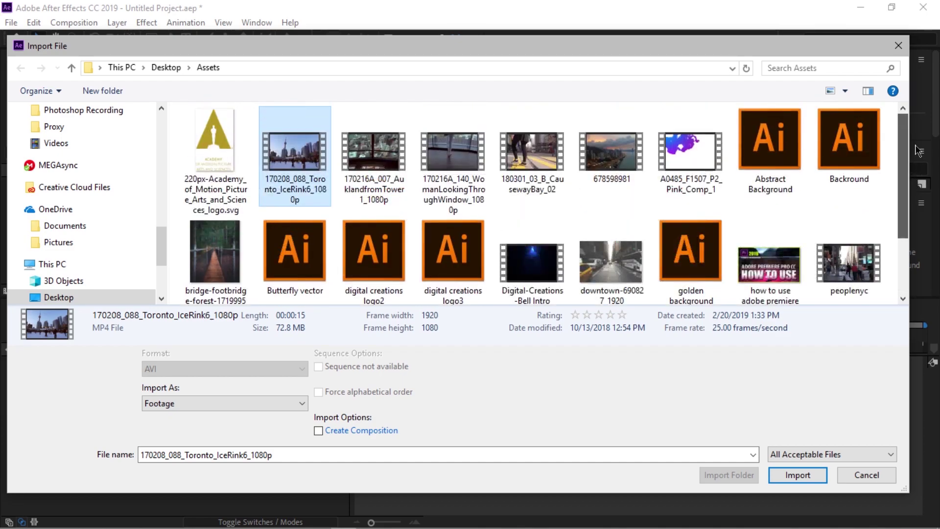
click(368, 157)
click(440, 160)
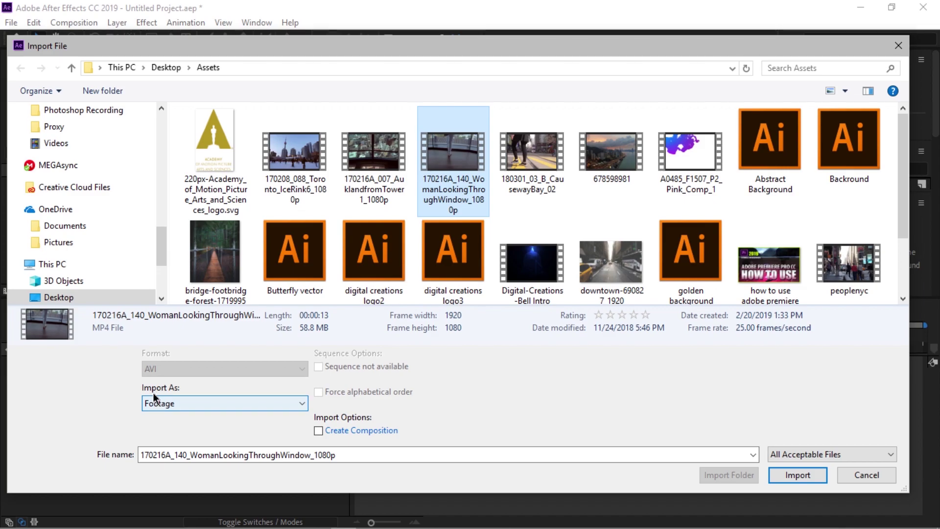
click(797, 474)
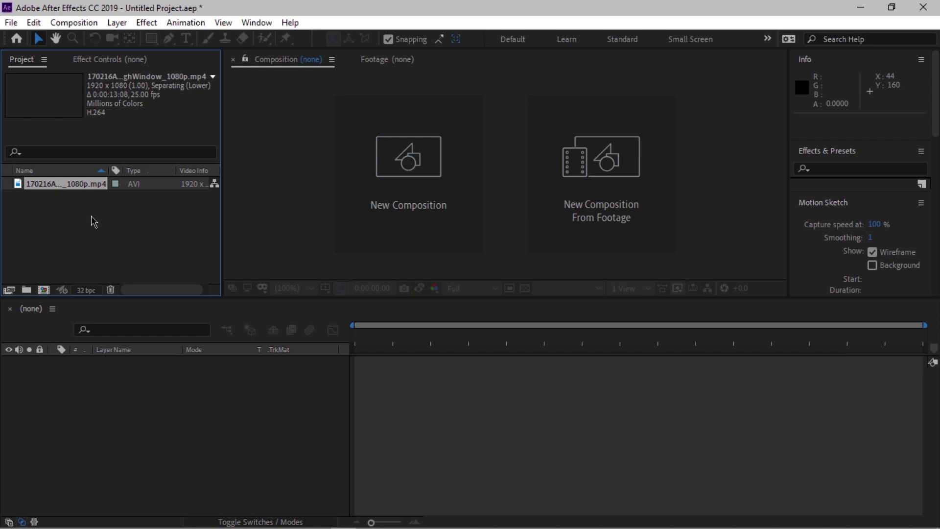
Import the images bridge-footbridge-forest-1719995 and downtown-690827_1920 together from the desktop's Assets folder as footage, and clear the selection.
double_click(86, 249)
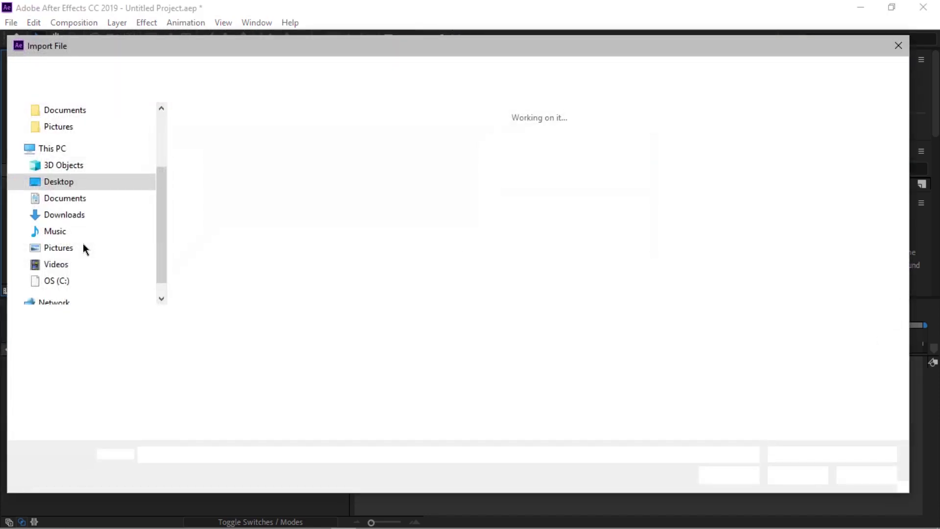
drag(125, 47, 124, 51)
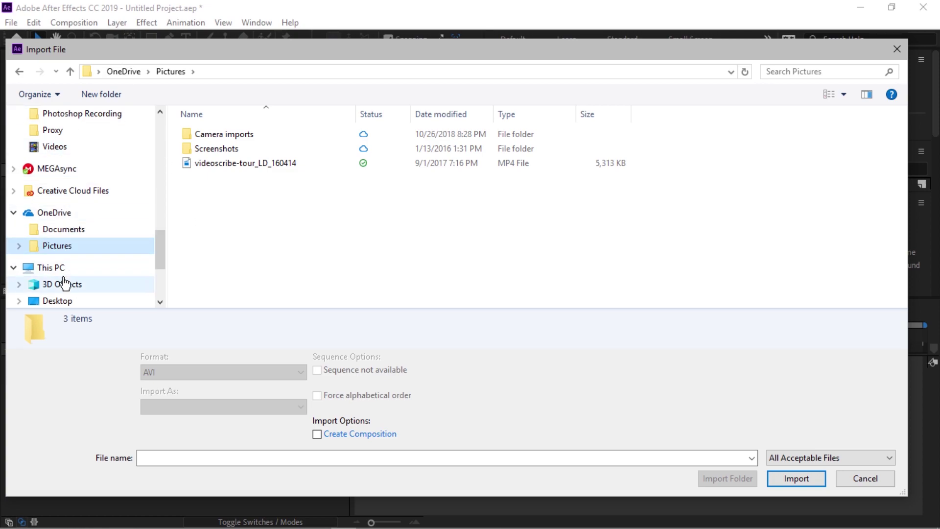
click(56, 301)
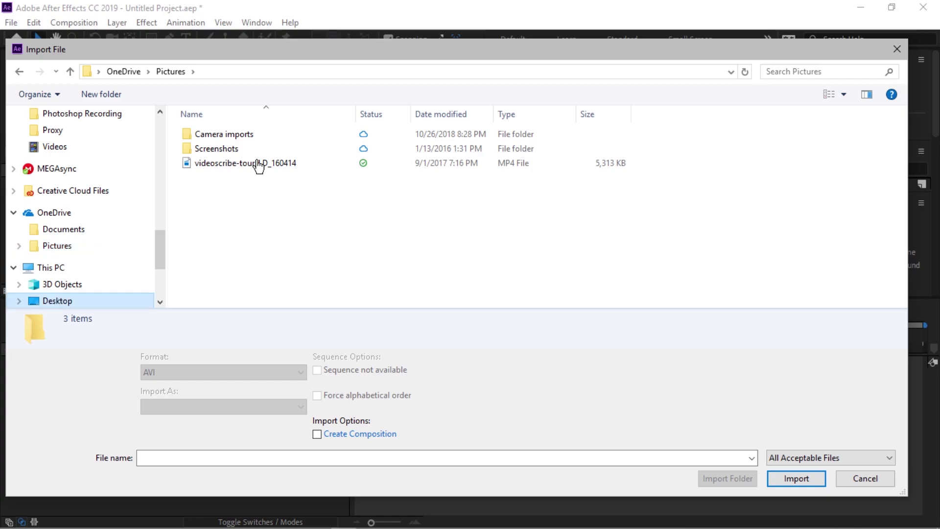
double_click(240, 142)
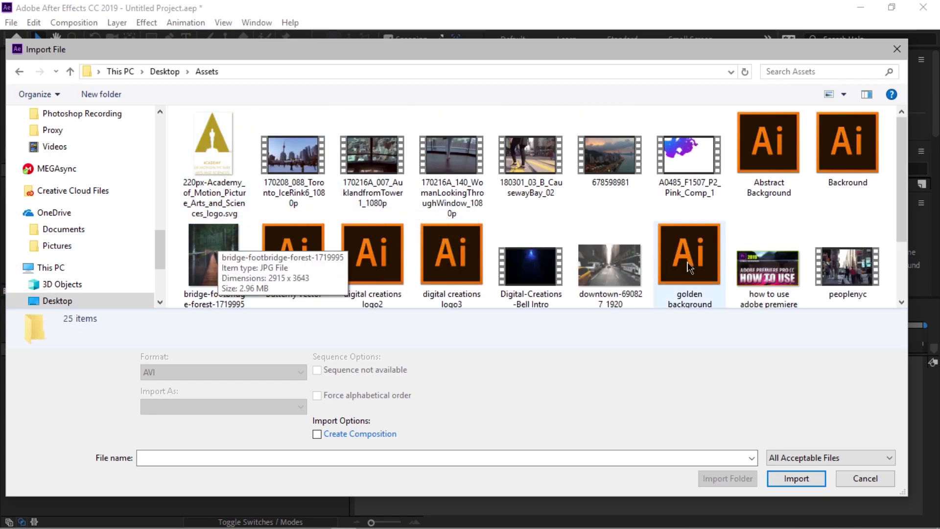
click(609, 264)
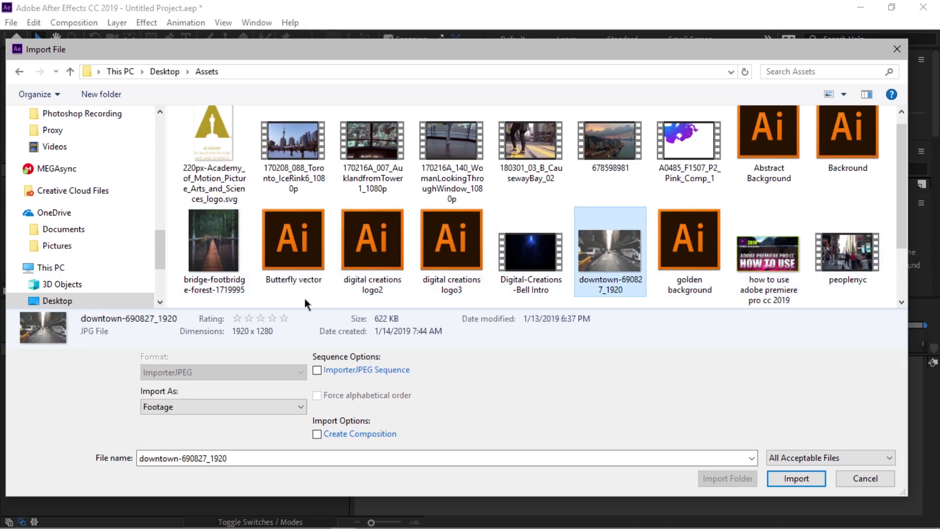
ctrl+click(215, 265)
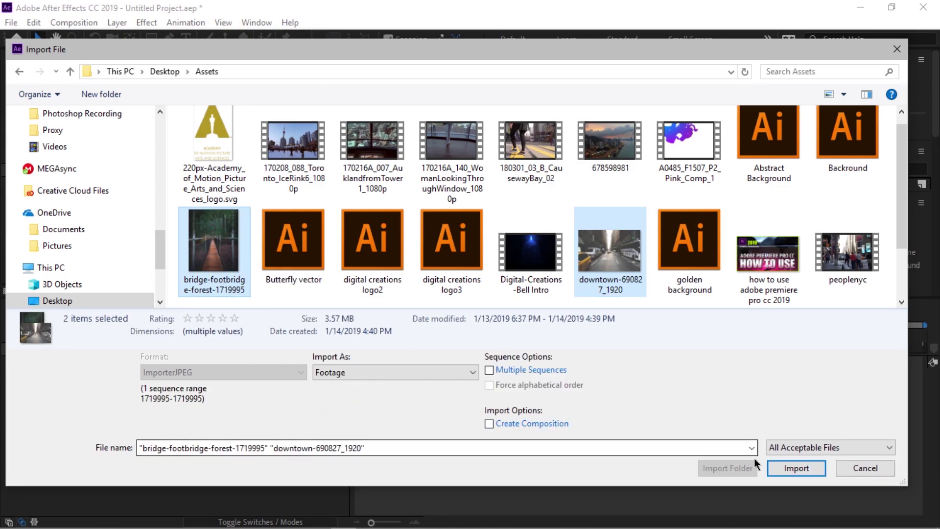
click(784, 468)
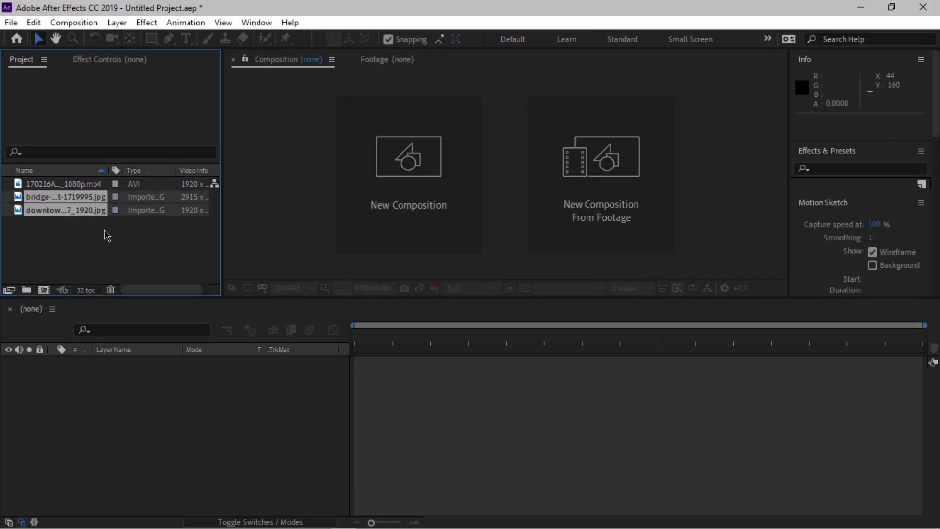
click(73, 240)
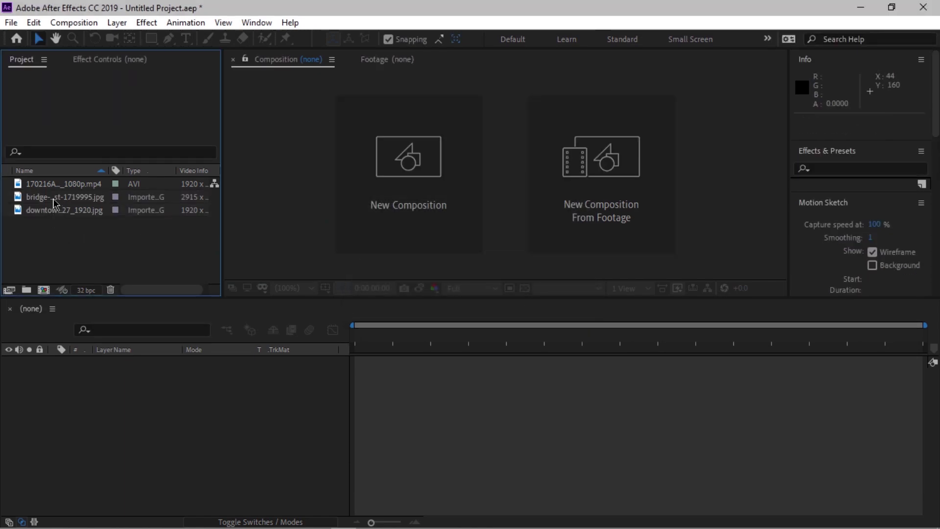
Select the imported MP4 clip and widen the Project panel to show more of its file details.
click(65, 185)
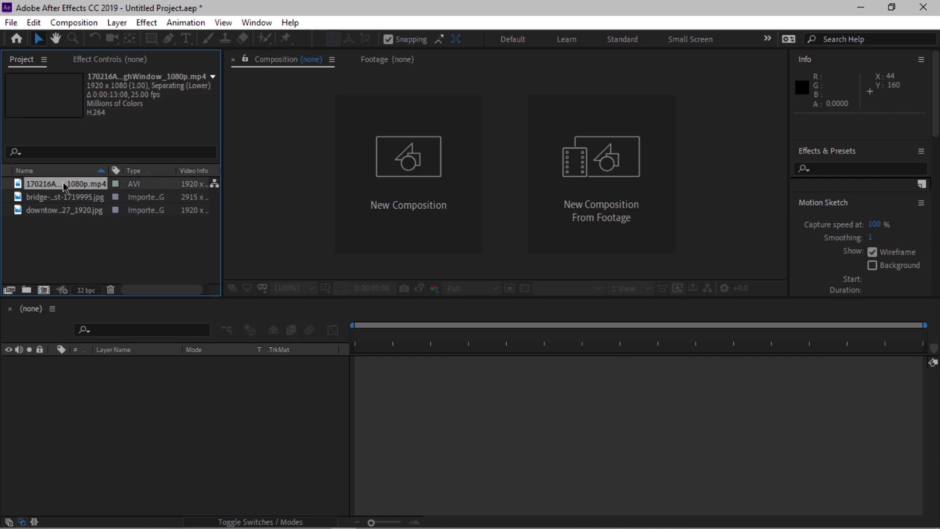
click(63, 197)
click(65, 187)
drag(223, 100, 254, 104)
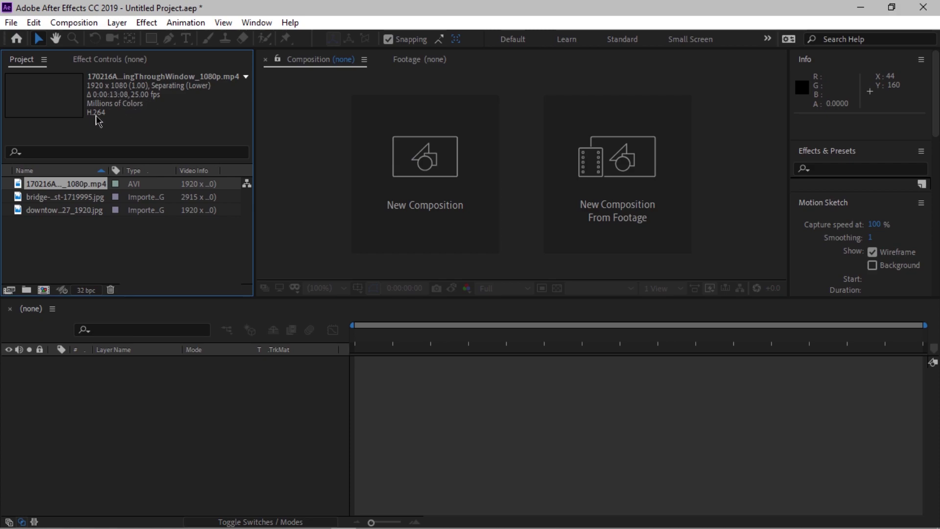
Compare the file details of the imported bridge image and the MP4 clip in the Project panel.
click(86, 200)
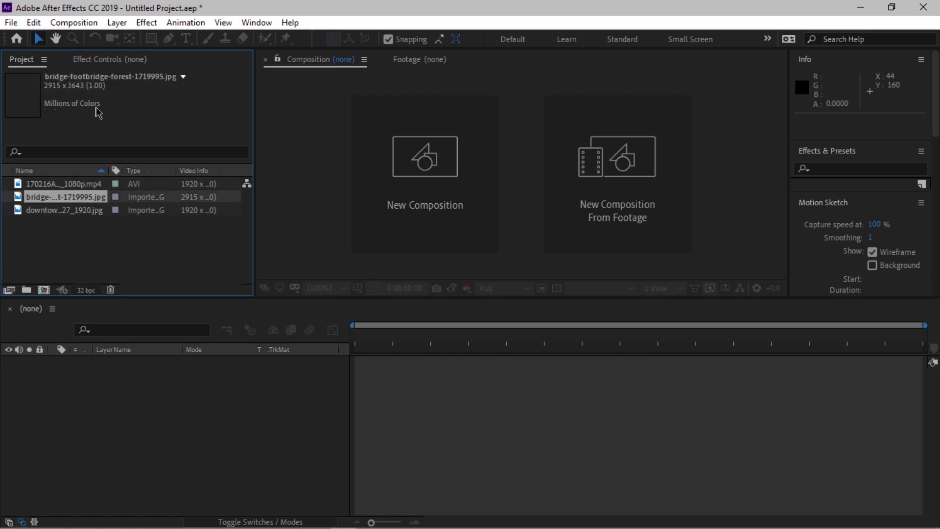
click(89, 240)
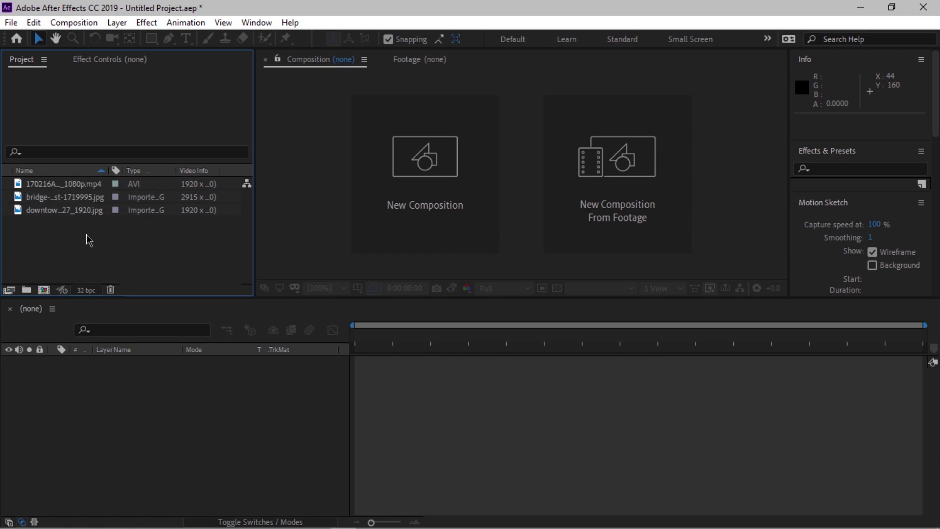
click(69, 184)
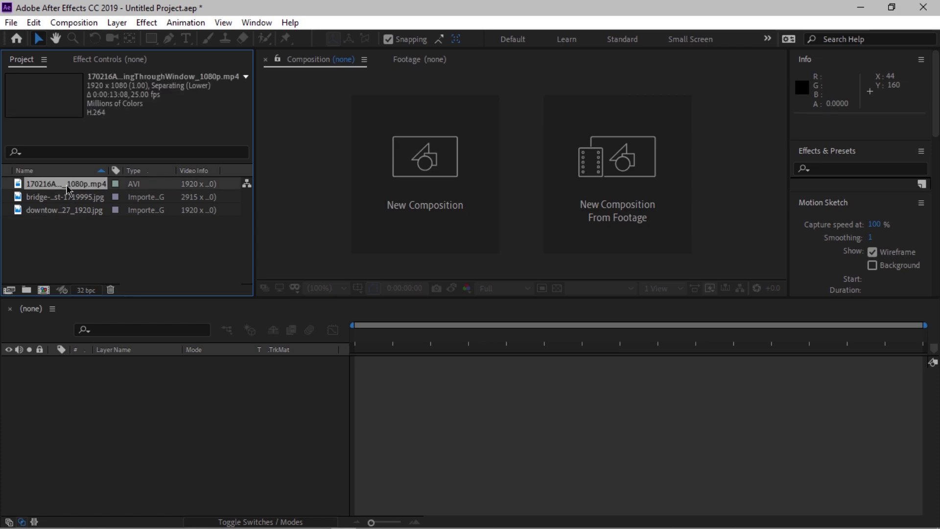
Import the Photoshop file Youtube 2018 channel art from the desktop's Assets folder as Composition - Retain Layer Sizes.
double_click(69, 225)
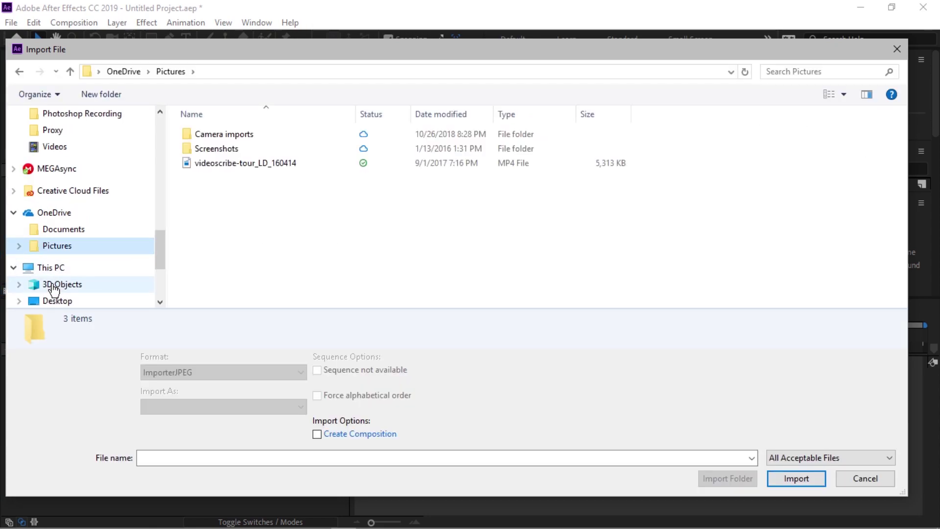
click(51, 302)
click(217, 144)
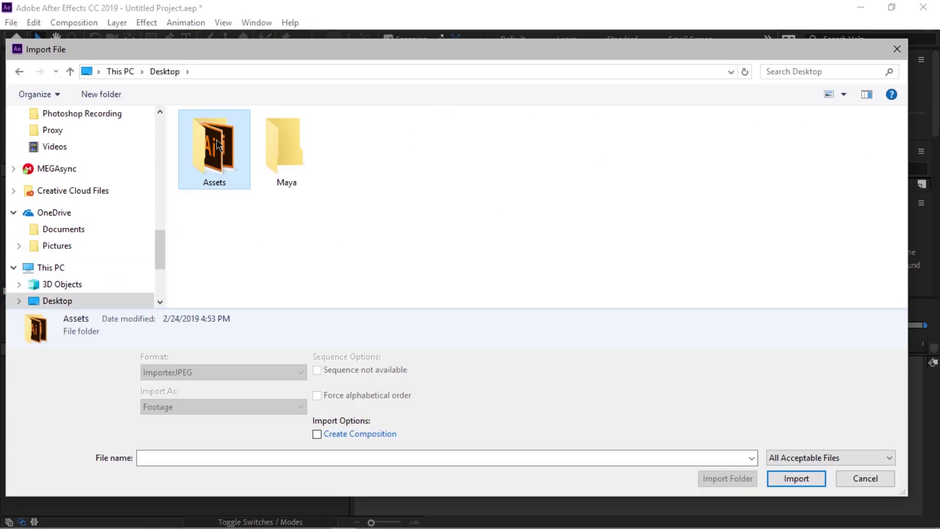
double_click(216, 144)
scroll(715, 277, down, 2)
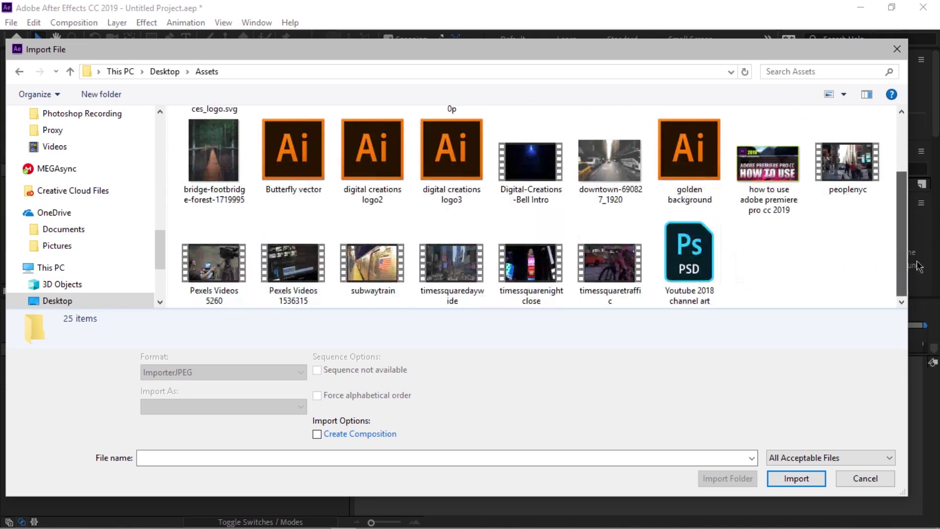
click(703, 271)
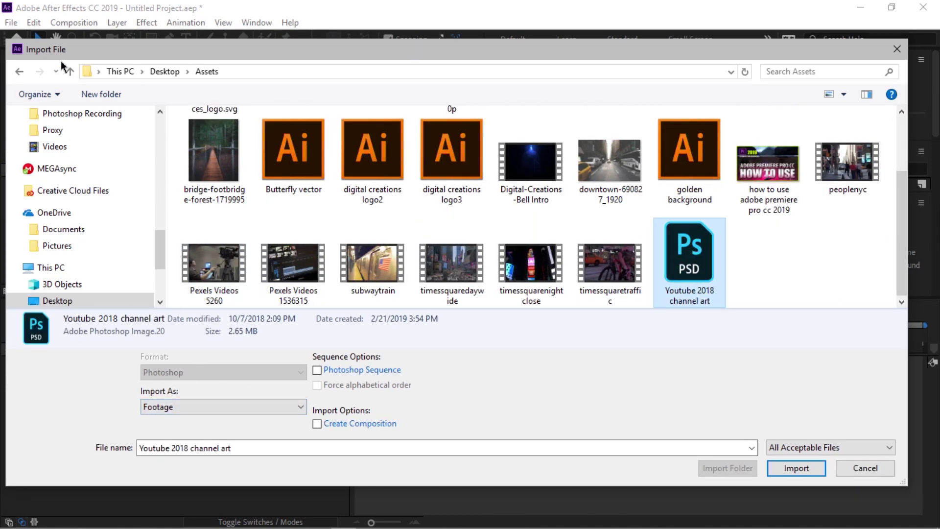
drag(84, 54, 82, 42)
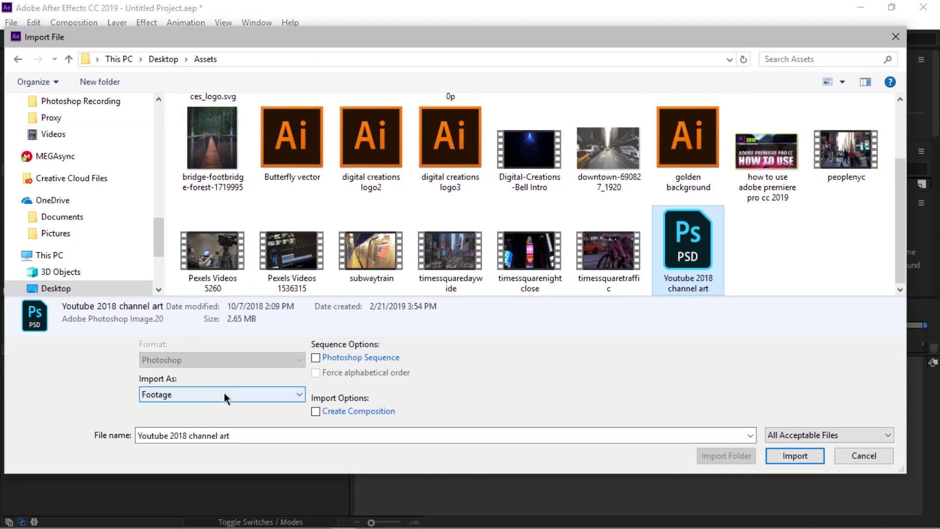
click(206, 395)
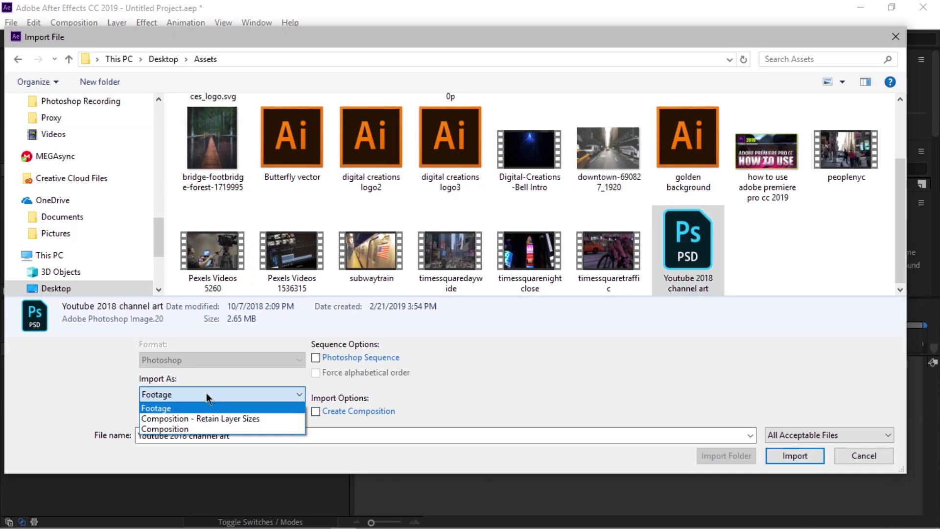
click(207, 419)
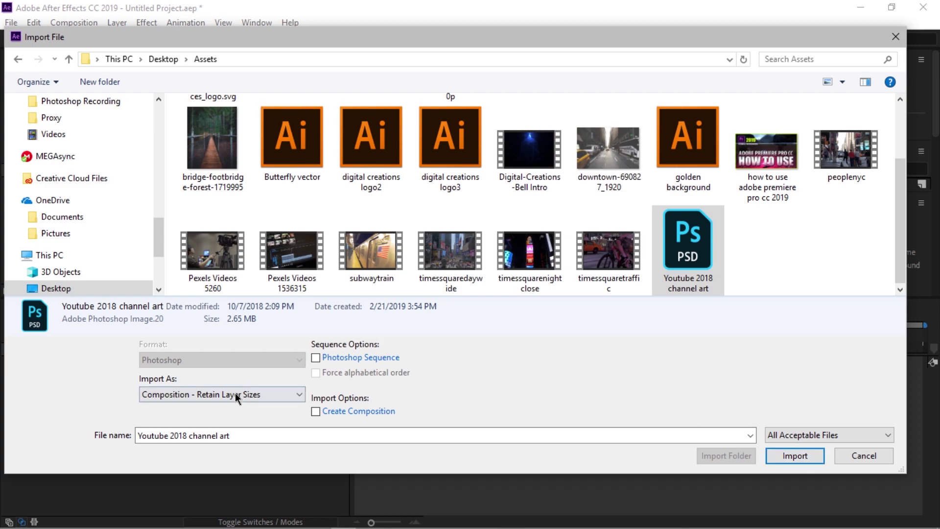
click(779, 458)
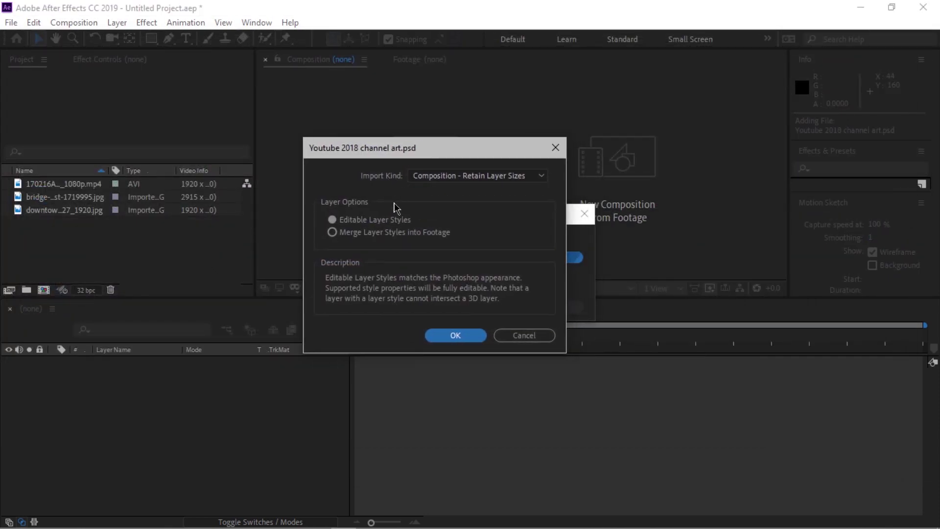
Try the Composition import kind for the PSD, and return it to Composition - Retain Layer Sizes.
click(435, 178)
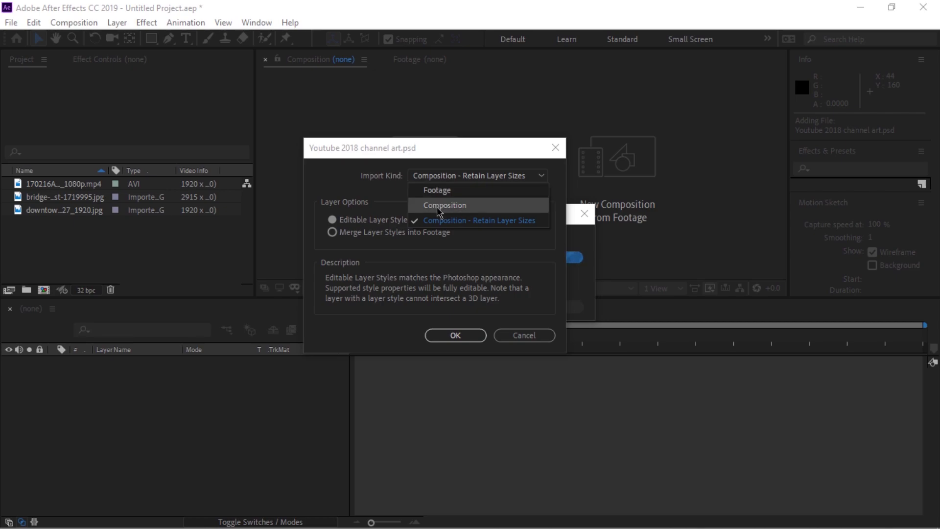
click(438, 206)
click(421, 181)
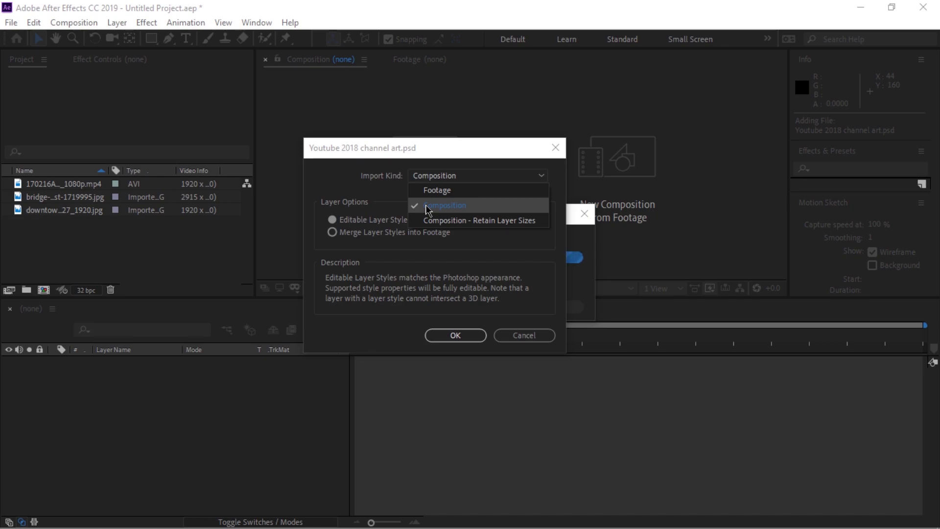
click(437, 220)
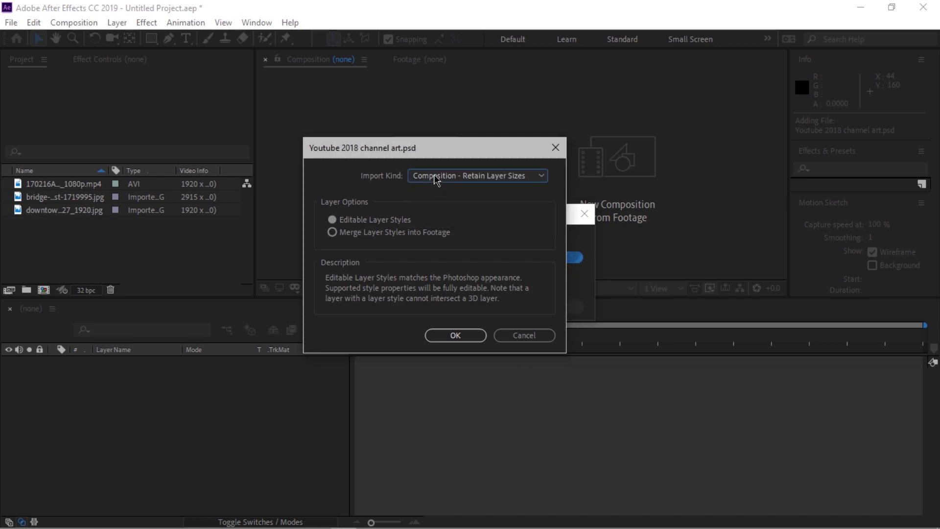
Compare the Merge Layer Styles into Footage option, and complete the PSD import with Editable Layer Styles.
click(385, 234)
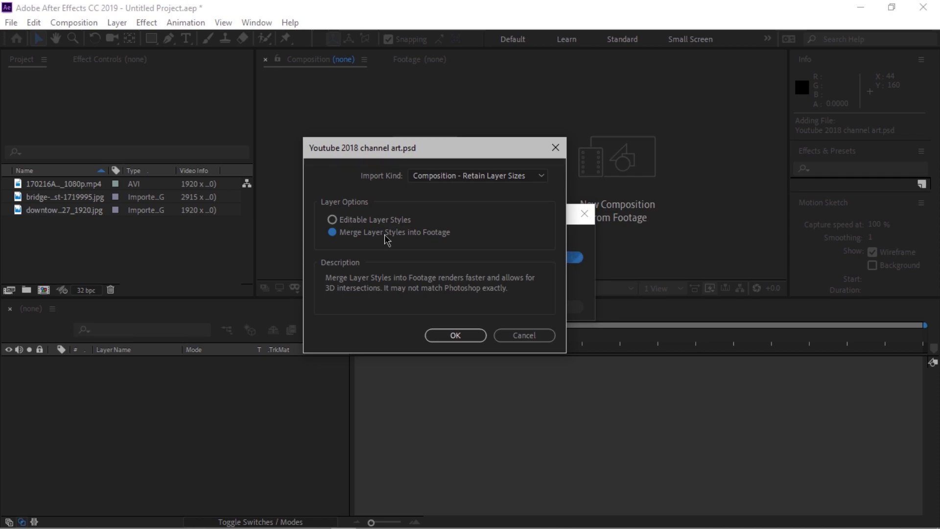
click(381, 226)
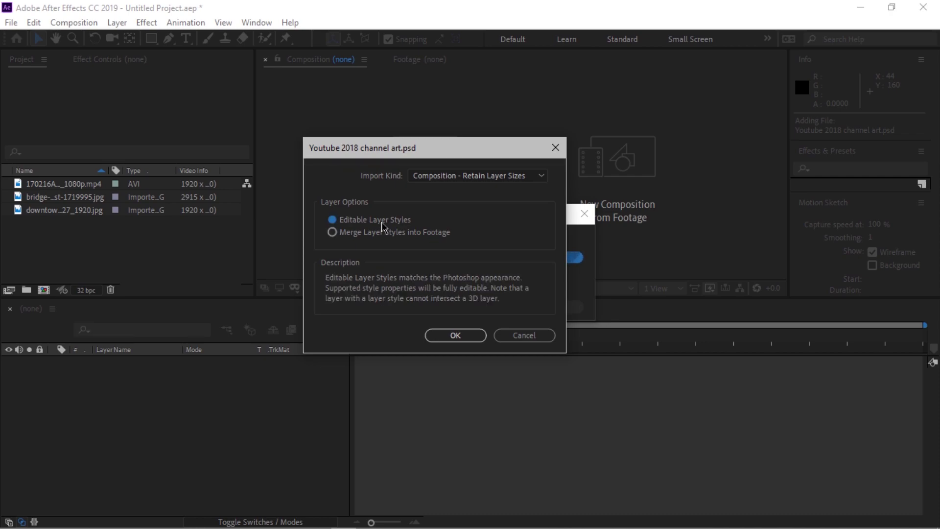
click(451, 337)
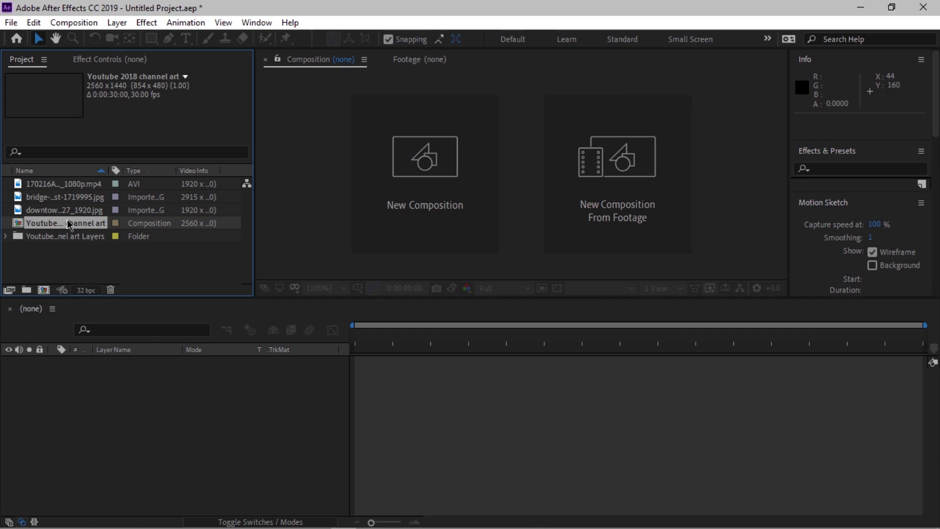
Open the Youtube 2018 channel art composition and its nested Artboard 1 composition, and enlarge the preview area.
double_click(20, 225)
click(98, 361)
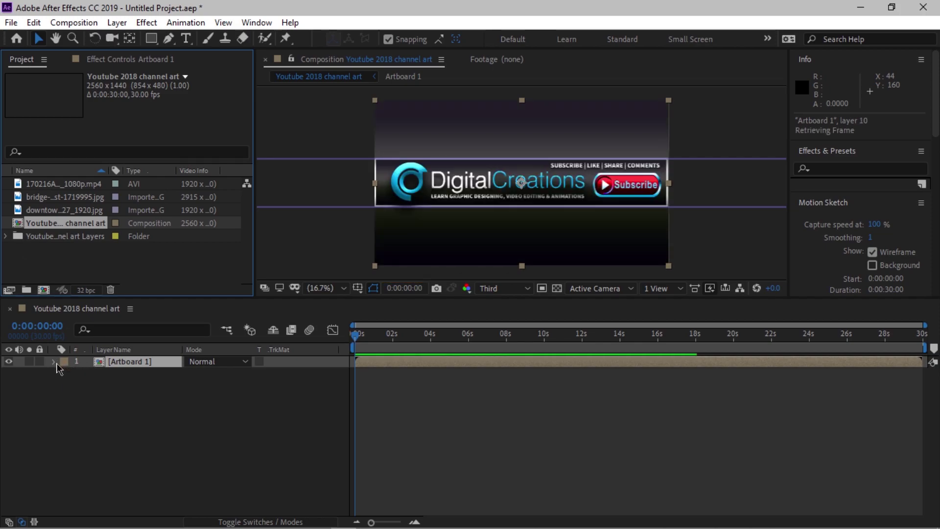
double_click(100, 363)
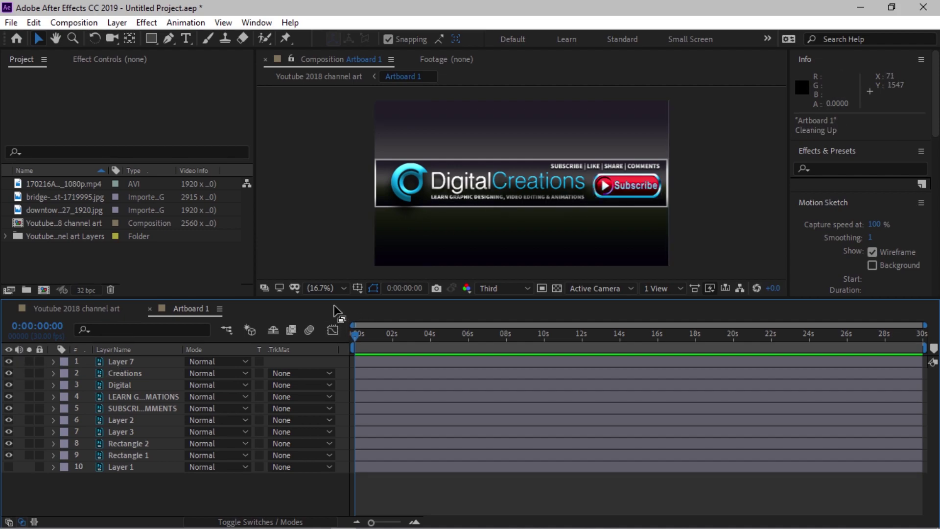
drag(334, 298, 334, 316)
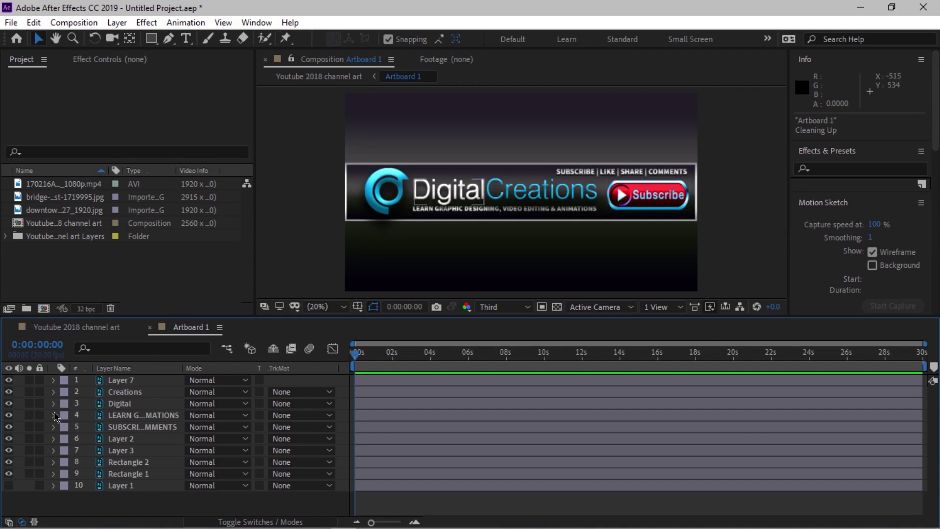
Toggle the visibility of the LEARN G...MATIONS text layer in Artboard 1, leaving it shown.
click(7, 415)
click(8, 415)
click(8, 415)
Switch back and forth between the Youtube 2018 channel art composition and its nested Artboard 1 to compare their layers.
click(281, 77)
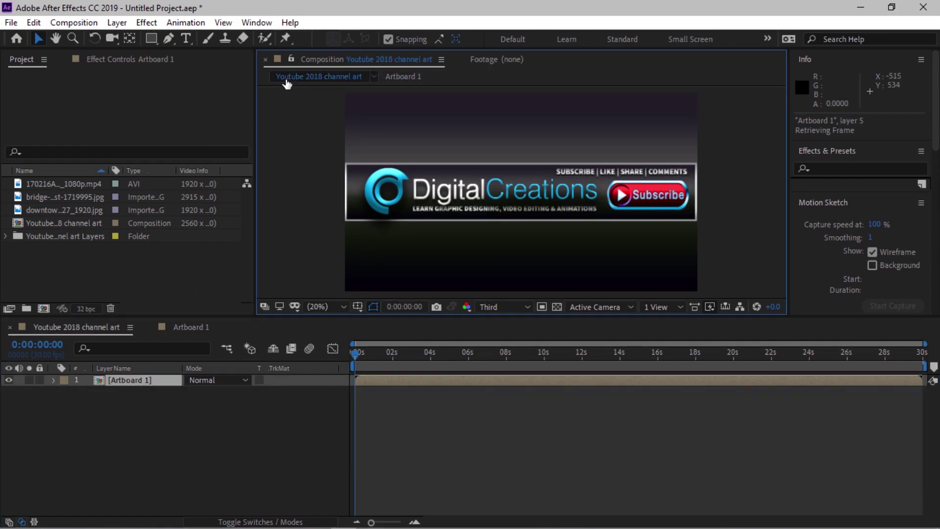
double_click(119, 381)
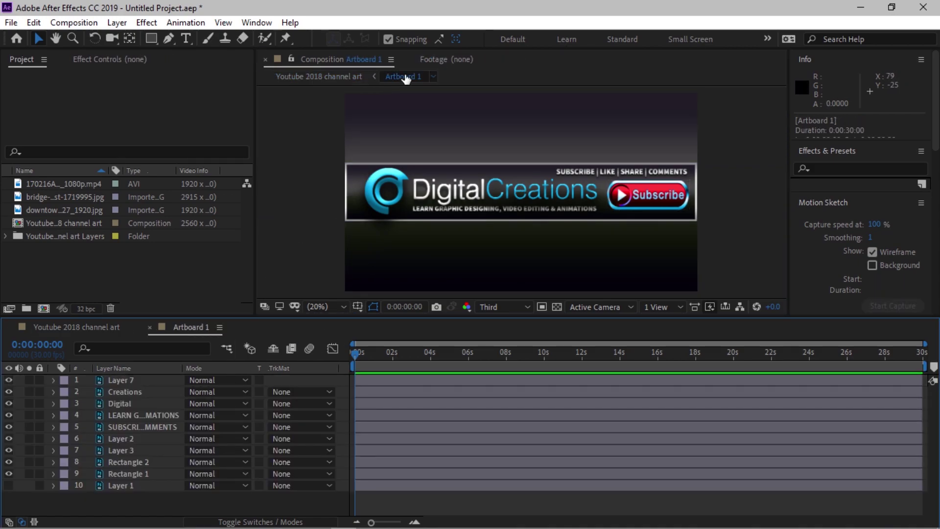
click(323, 77)
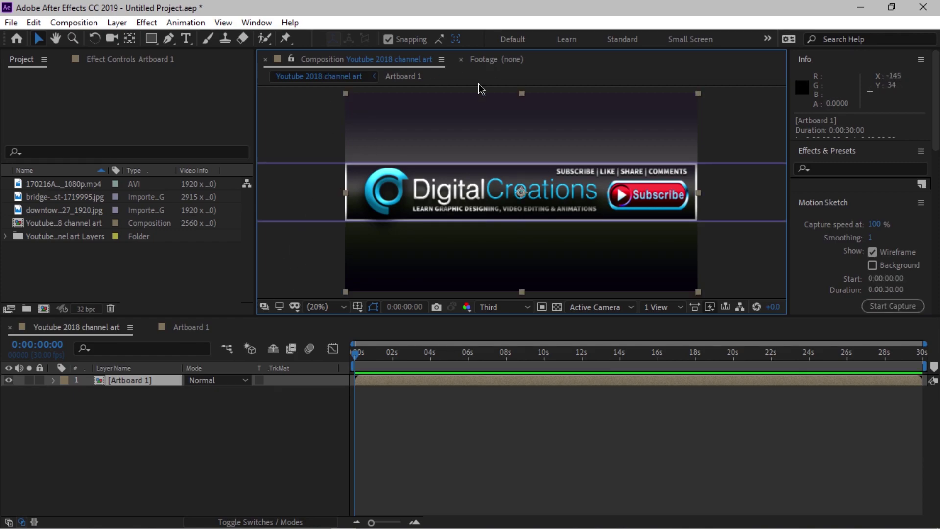
click(196, 328)
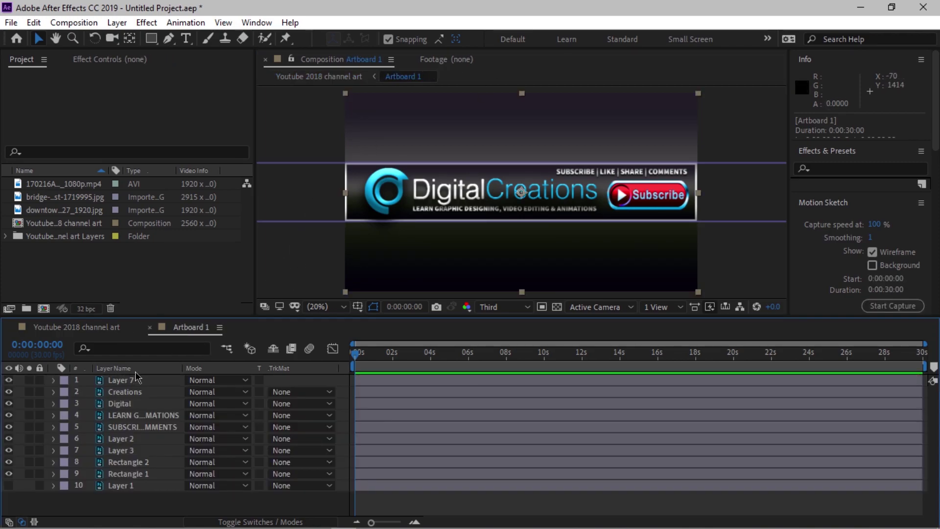
Select the Subscribe button layer, Layer 7, and toggle its visibility off and back on.
click(117, 380)
click(8, 381)
click(8, 382)
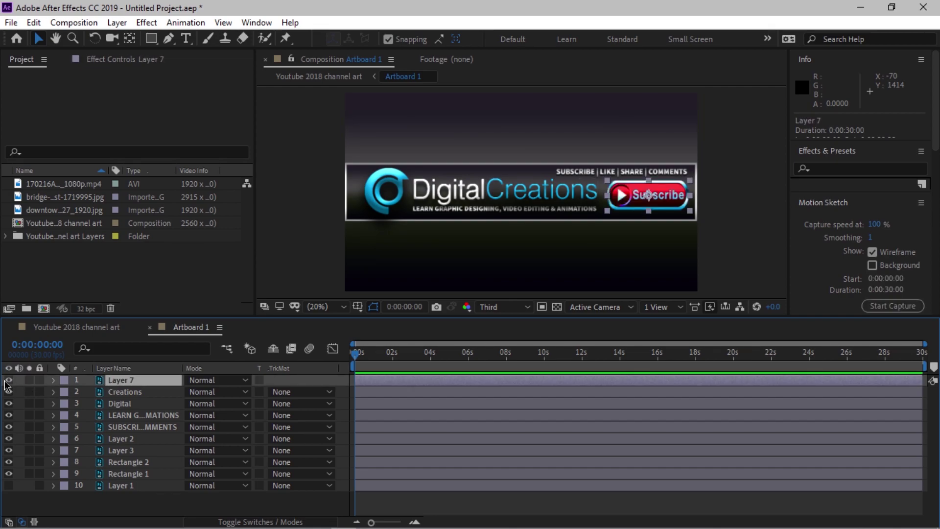
Import the video 678598981 from the desktop's Assets folder into the empty project.
click(80, 269)
double_click(76, 263)
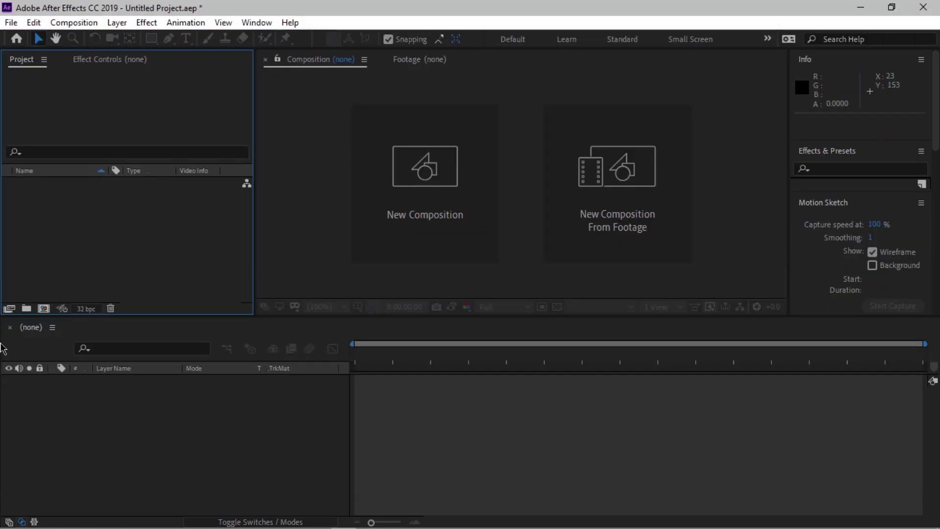
click(75, 253)
double_click(73, 249)
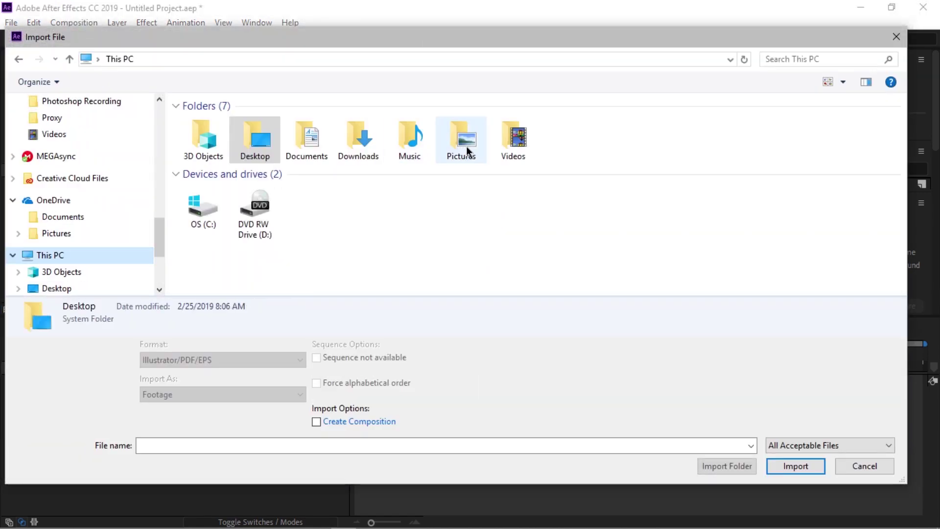
click(58, 287)
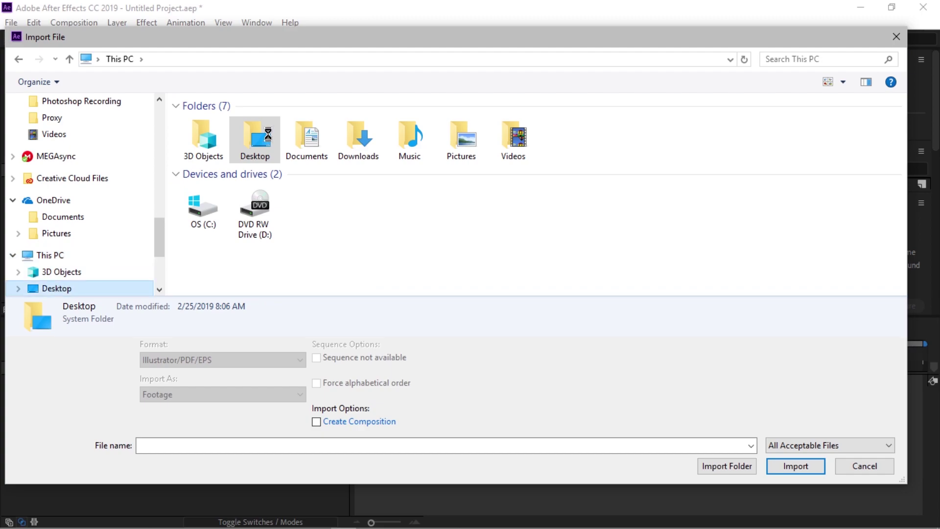
click(226, 153)
double_click(228, 157)
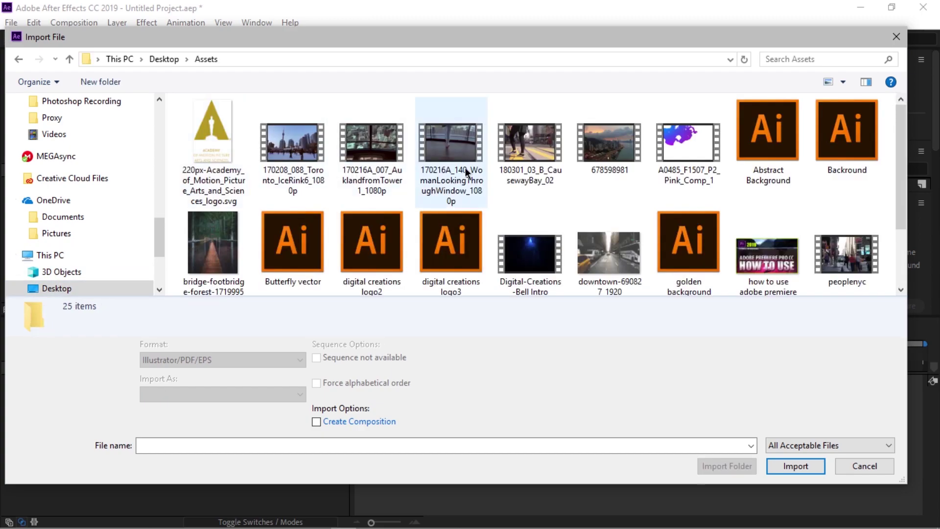
click(619, 156)
click(791, 466)
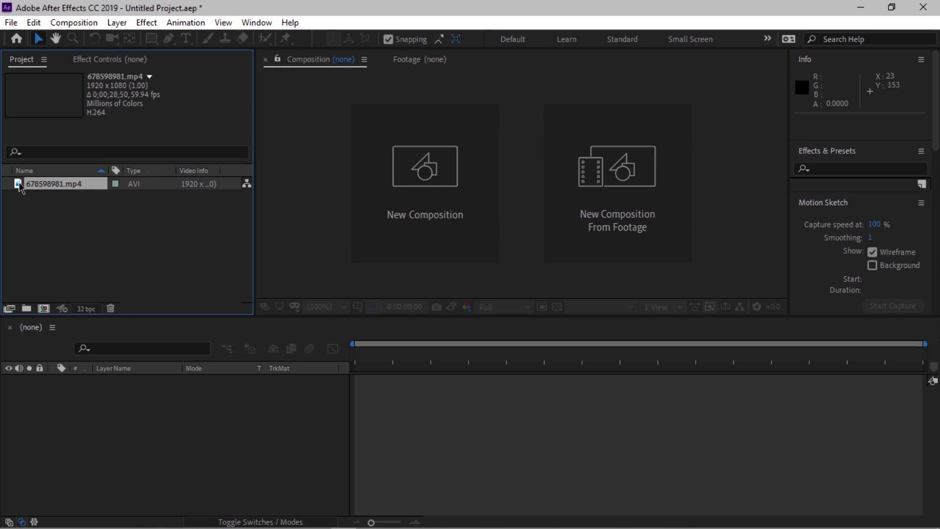
Create a composition from the clip 678598981.mp4, and show its whole frame at 25% in an enlarged preview area.
drag(19, 187, 43, 307)
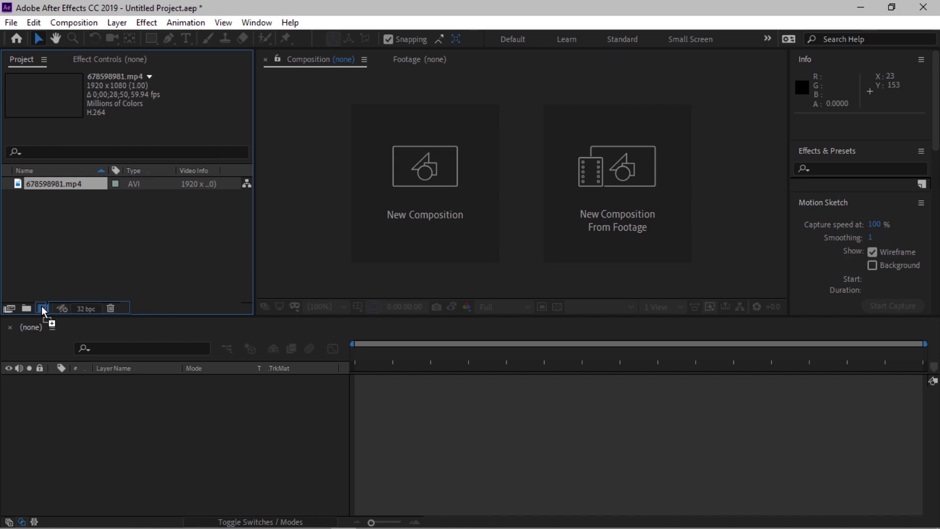
drag(43, 308, 44, 309)
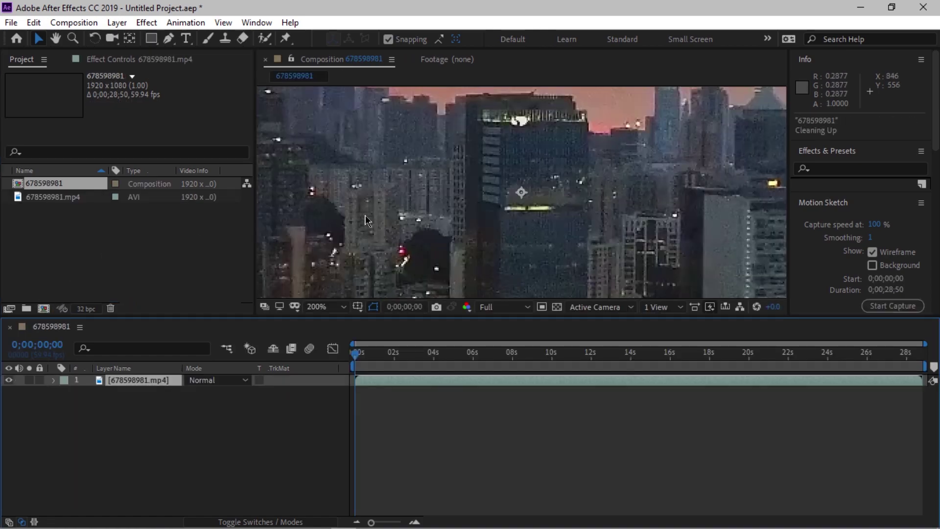
scroll(493, 197, down, 2)
scroll(493, 197, down, 1)
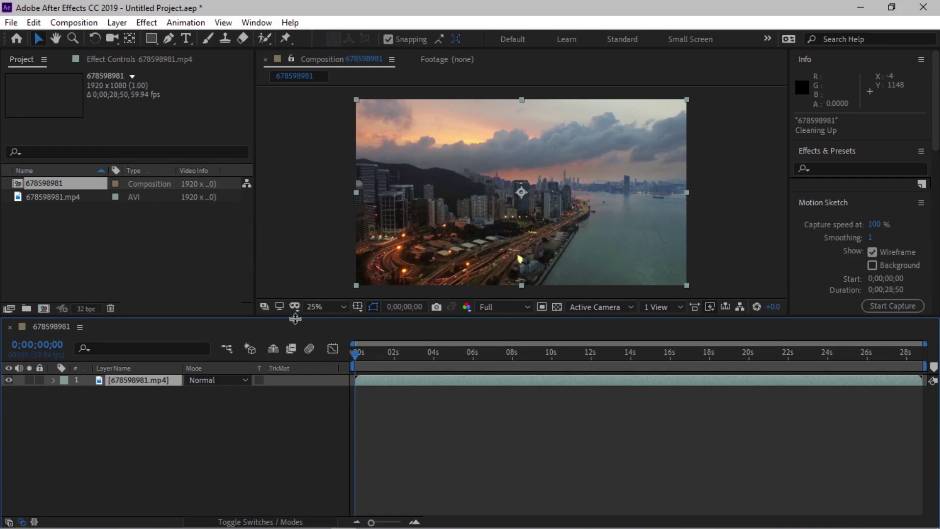
drag(295, 317, 295, 350)
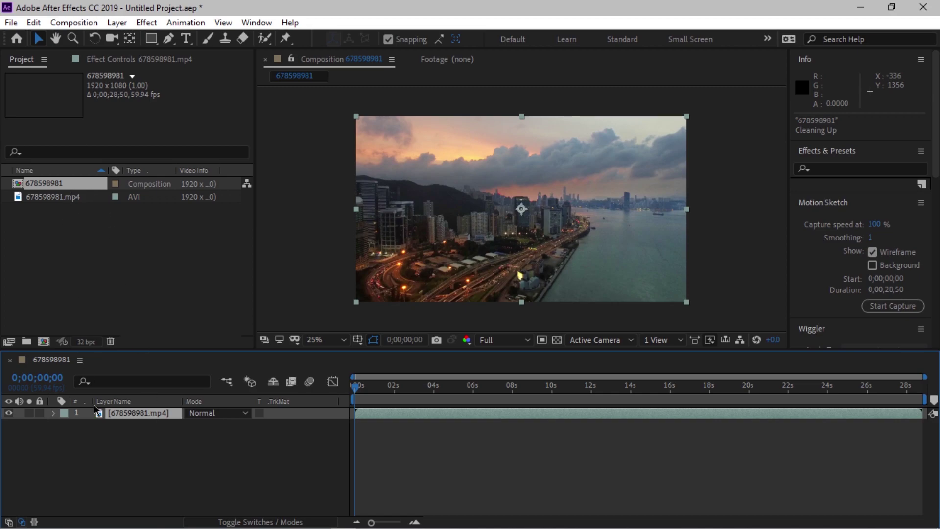
Rename the composition 678598981 as Comp1 in the project.
right_click(90, 183)
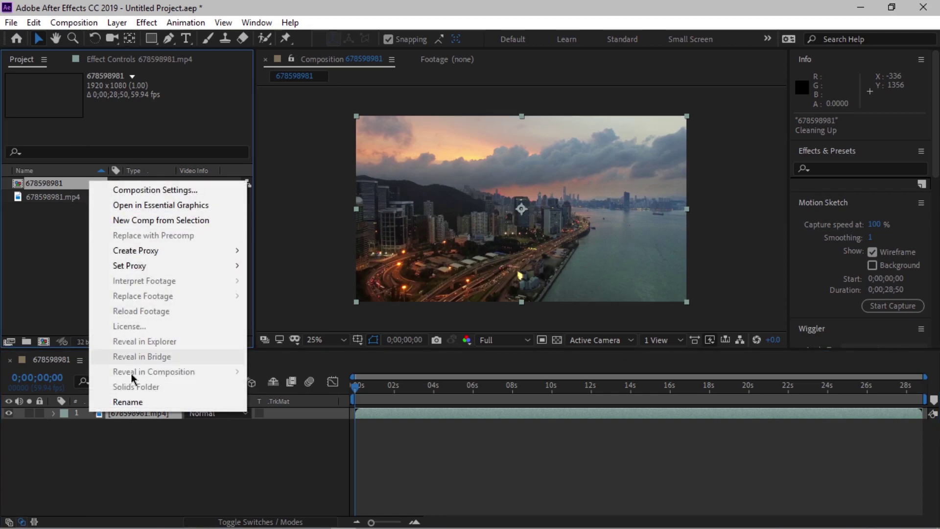
click(133, 406)
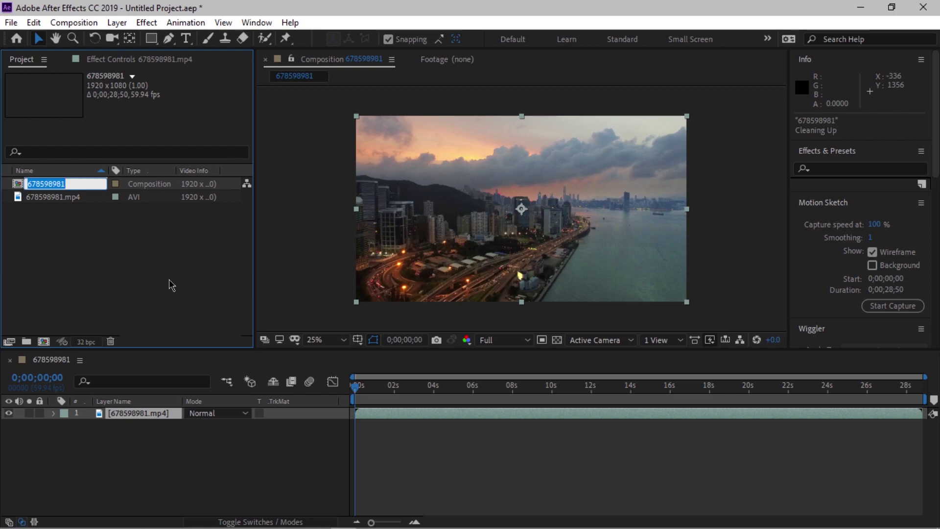
text(C)
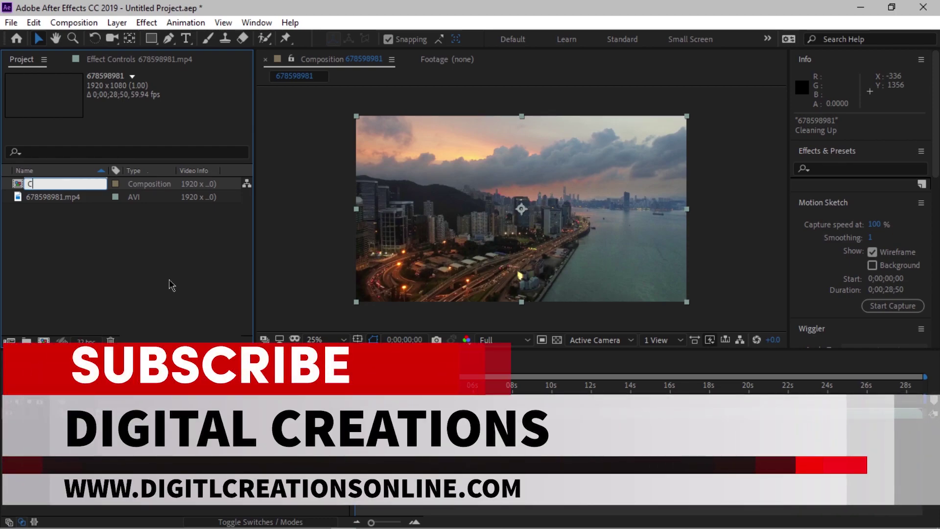
text(omp1)
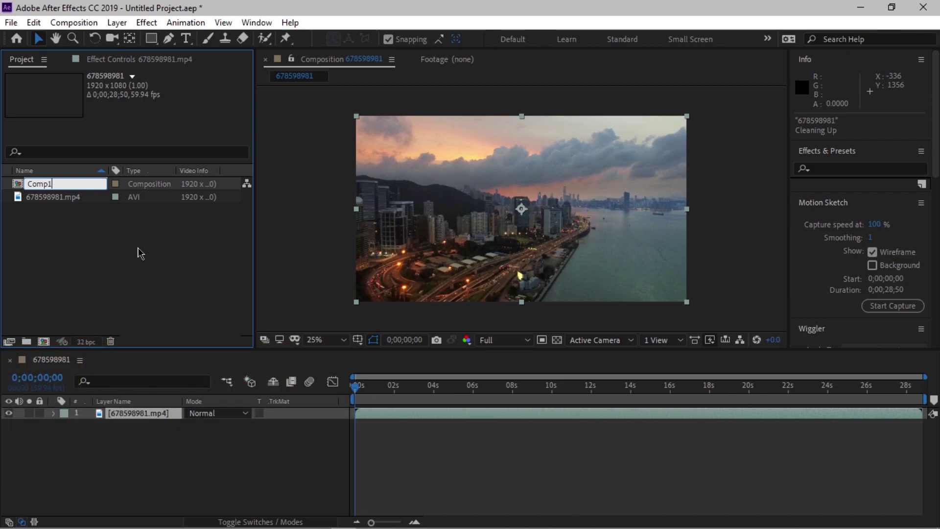
key(Return)
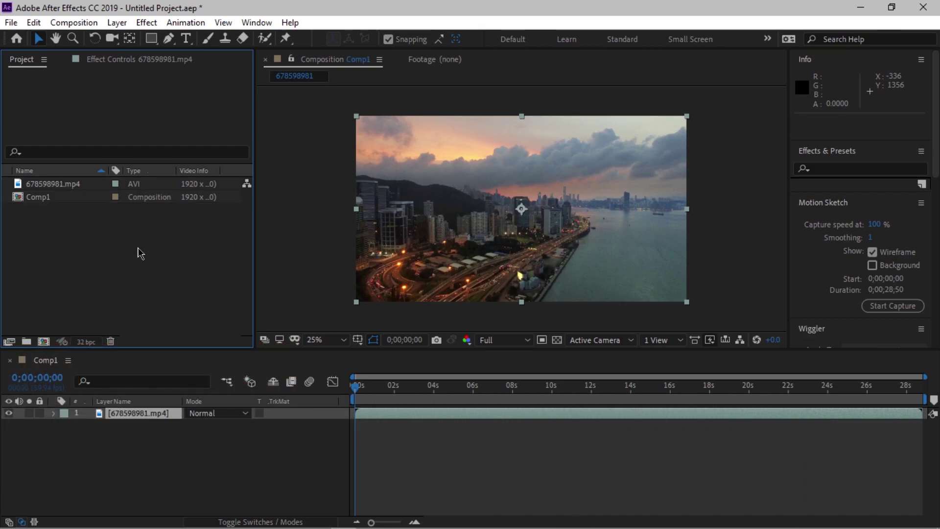
Rename the composition's video layer 678598981.mp4 as Video File.
right_click(110, 415)
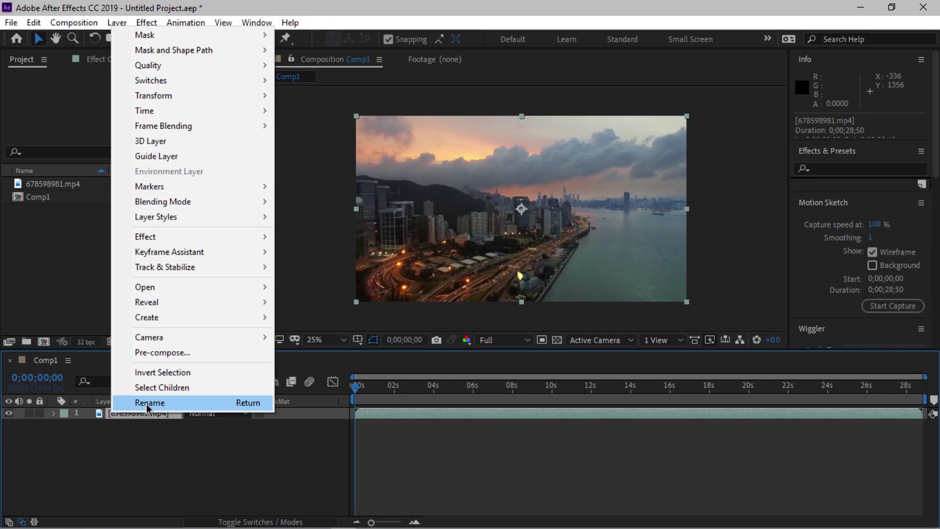
click(150, 402)
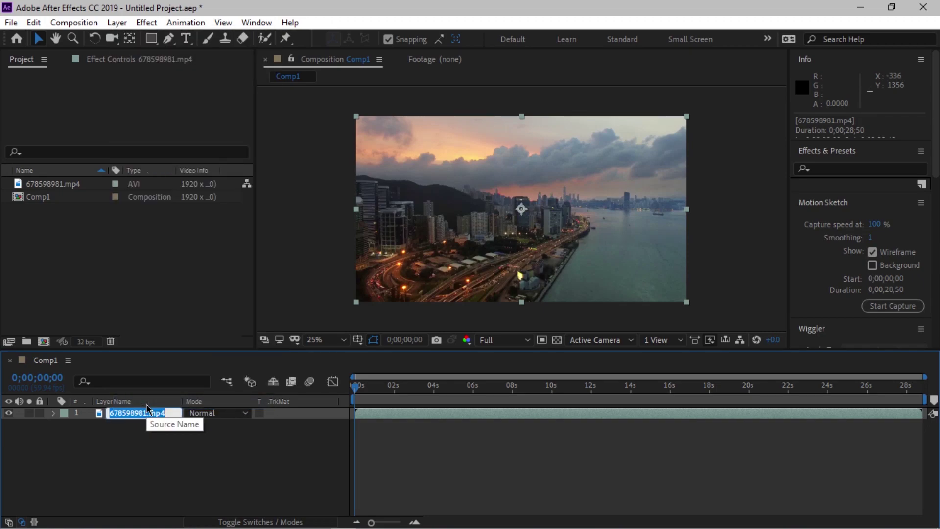
text(Video)
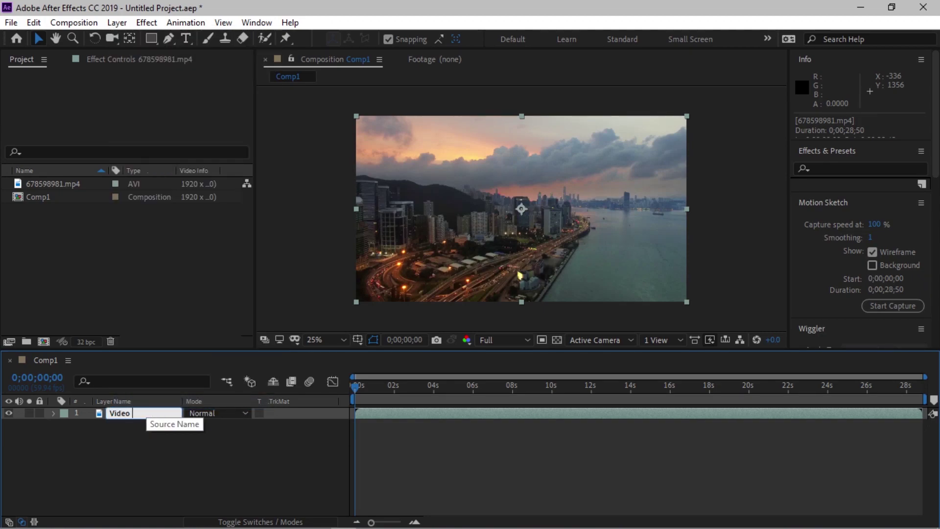
text( Fik)
key(BackSpace)
text(le)
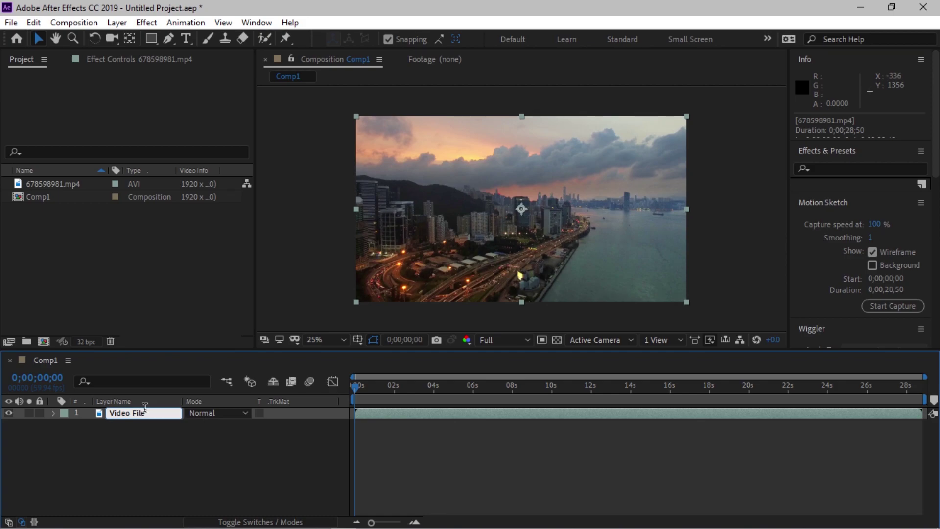
click(112, 473)
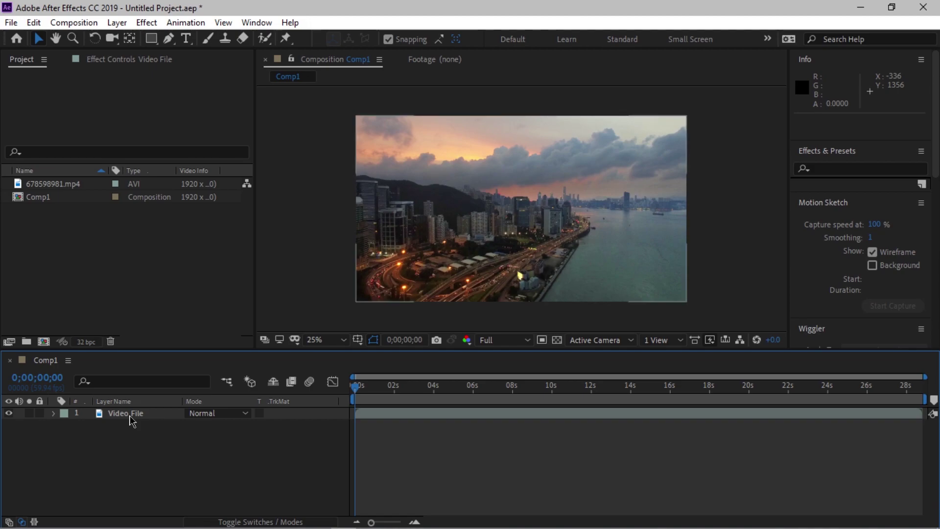
Try Orange and Dark Green as the Video File layer's label color, and settle on Cyan.
click(131, 415)
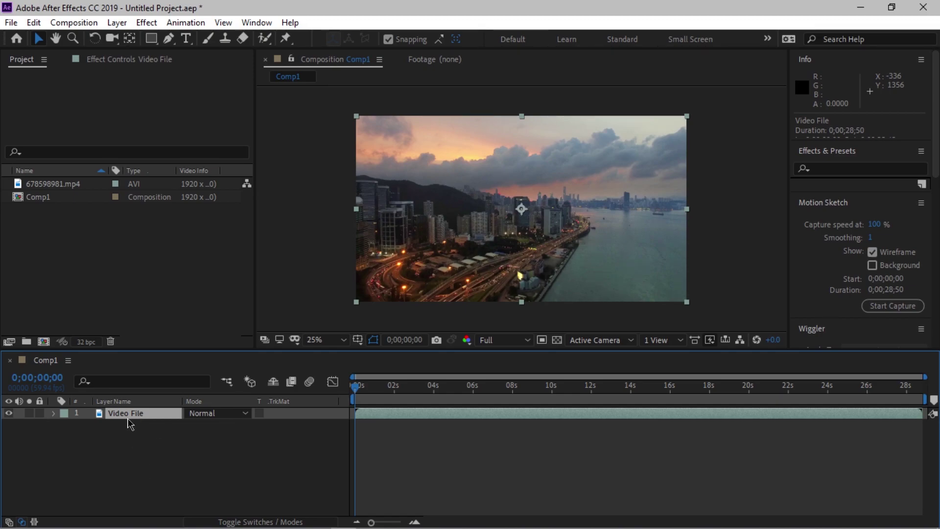
click(67, 414)
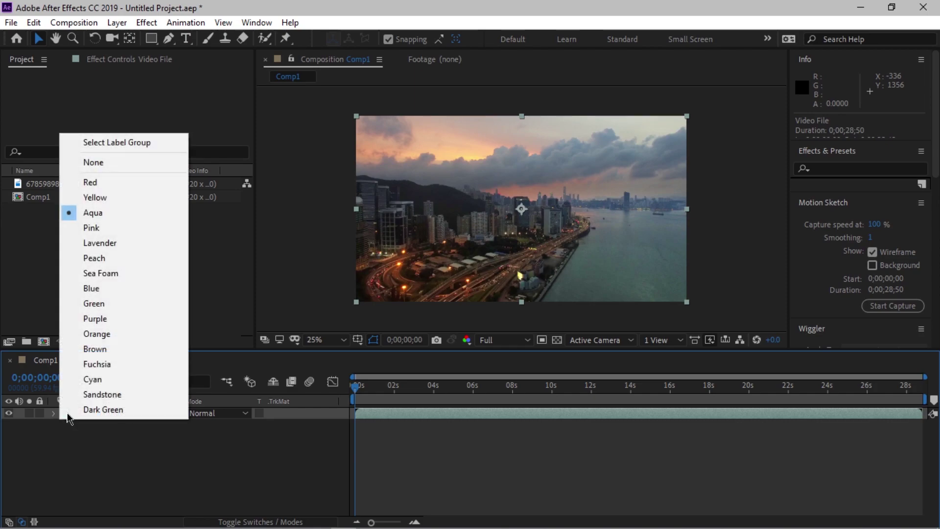
click(94, 335)
right_click(145, 416)
click(64, 415)
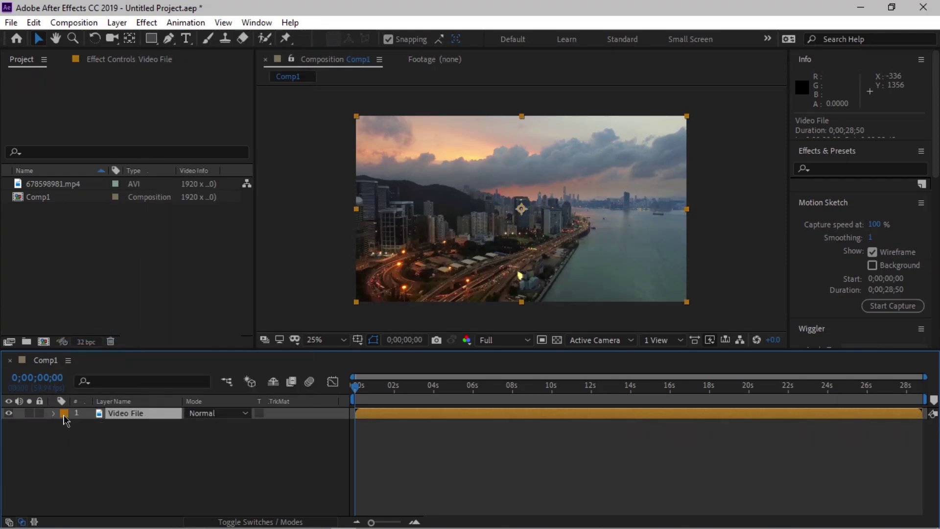
click(63, 415)
click(63, 415)
click(63, 415)
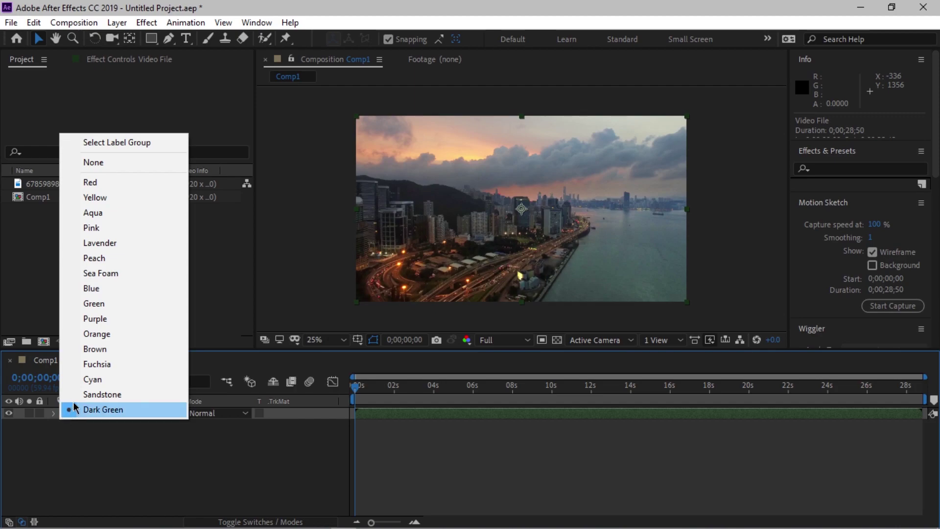
click(85, 380)
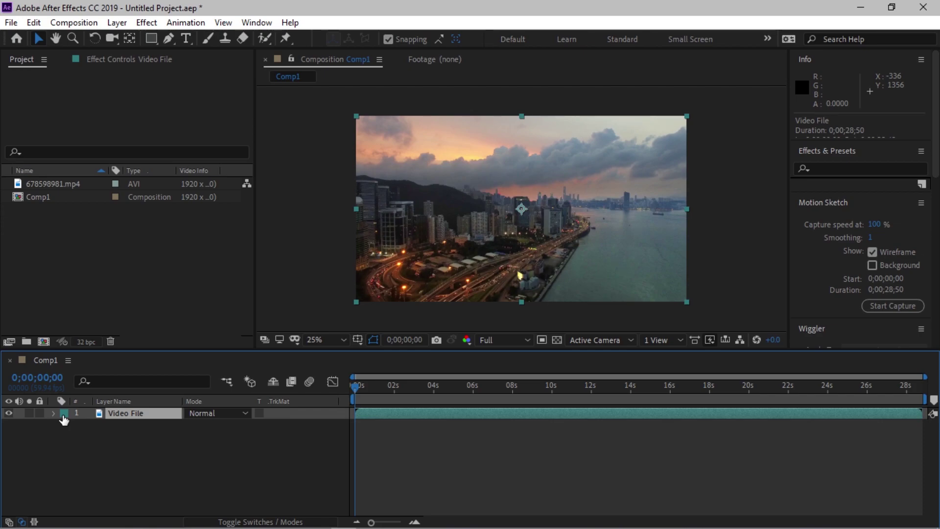
Import digital creations logo3 from the desktop's Assets folder as footage, with the Illustrator/PDF/EPS Sequence option on.
click(90, 251)
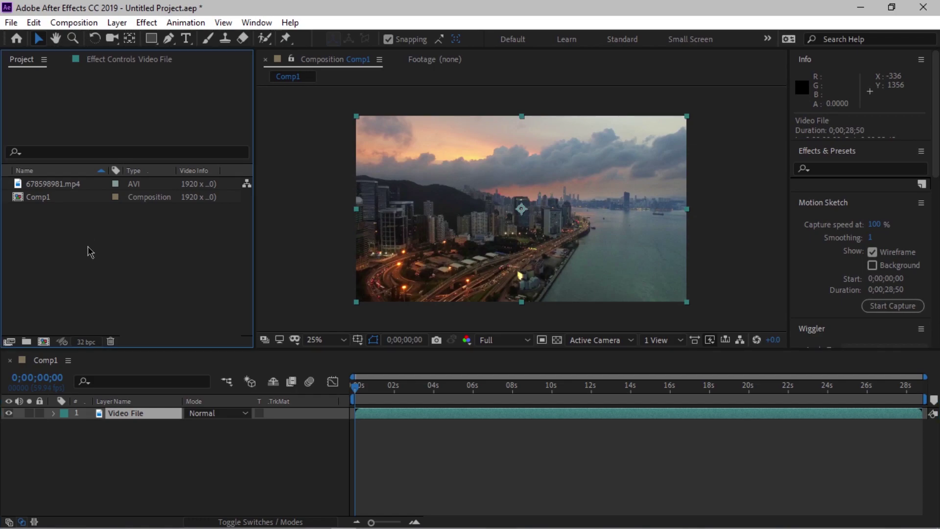
double_click(88, 246)
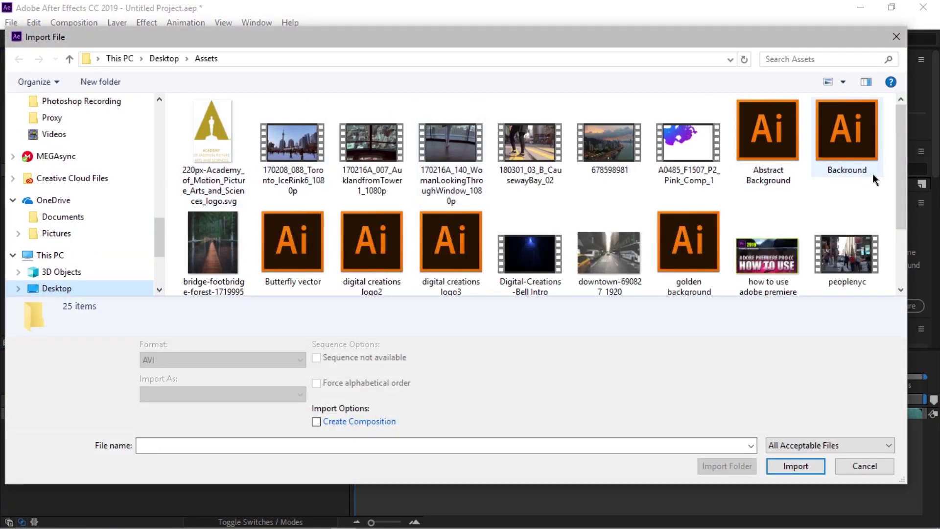
drag(900, 178, 899, 235)
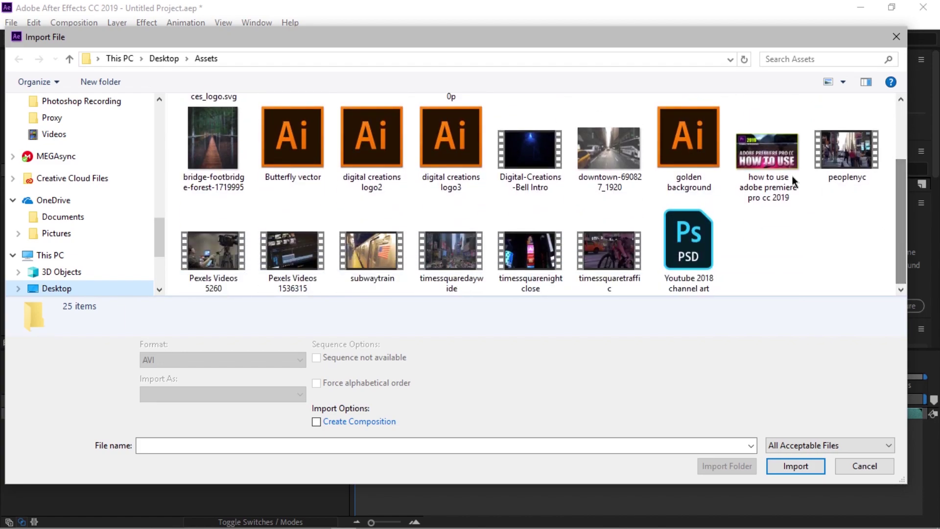
click(467, 155)
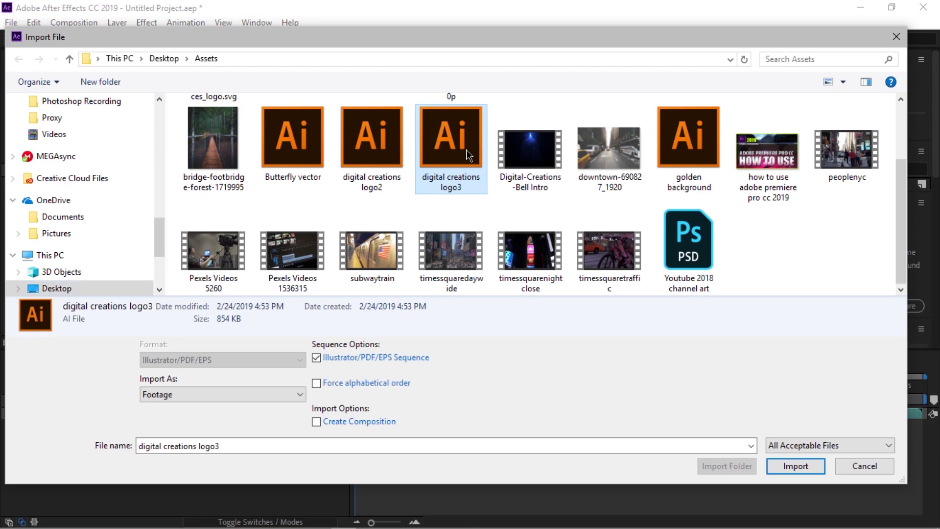
double_click(466, 154)
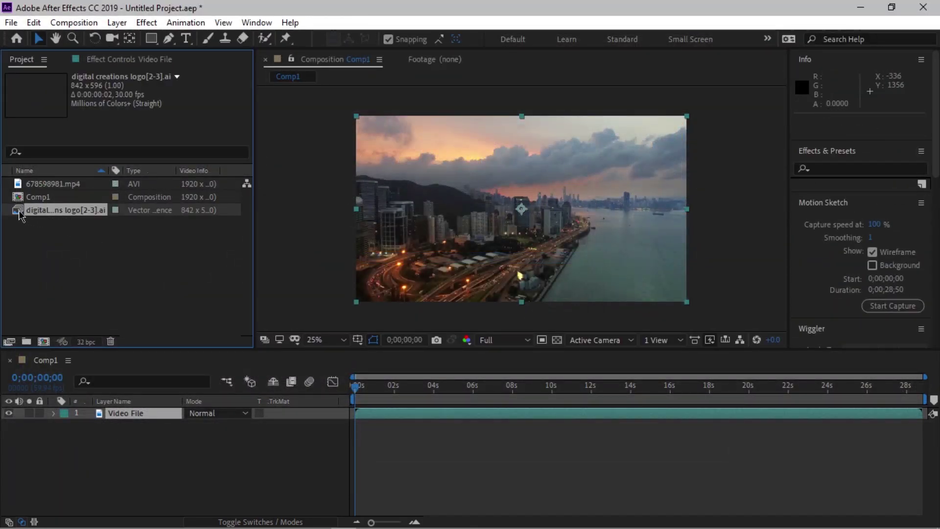
Add the imported logo sequence to Comp1 as a layer, and move Video File above it in the layer order.
drag(19, 213, 96, 417)
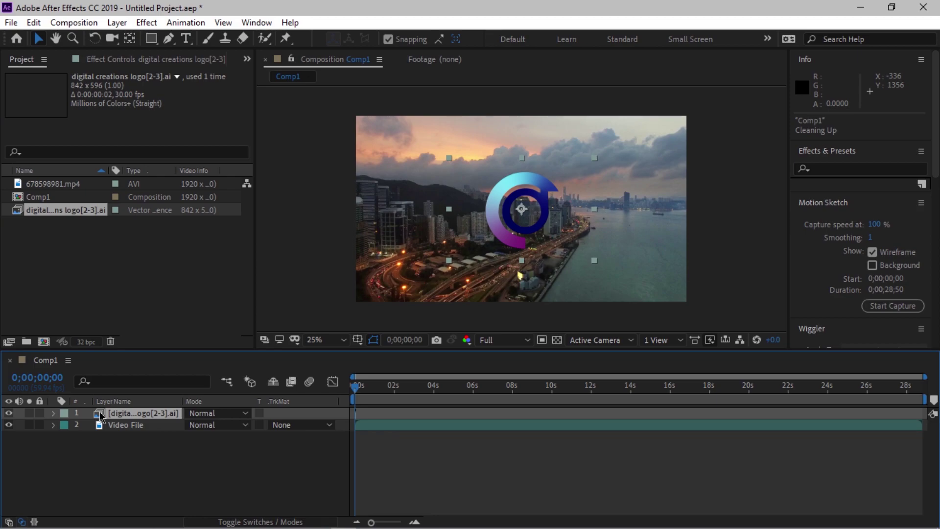
mouse_move(130, 428)
mouse_down()
mouse_move(128, 410)
mouse_move(120, 415)
mouse_up()
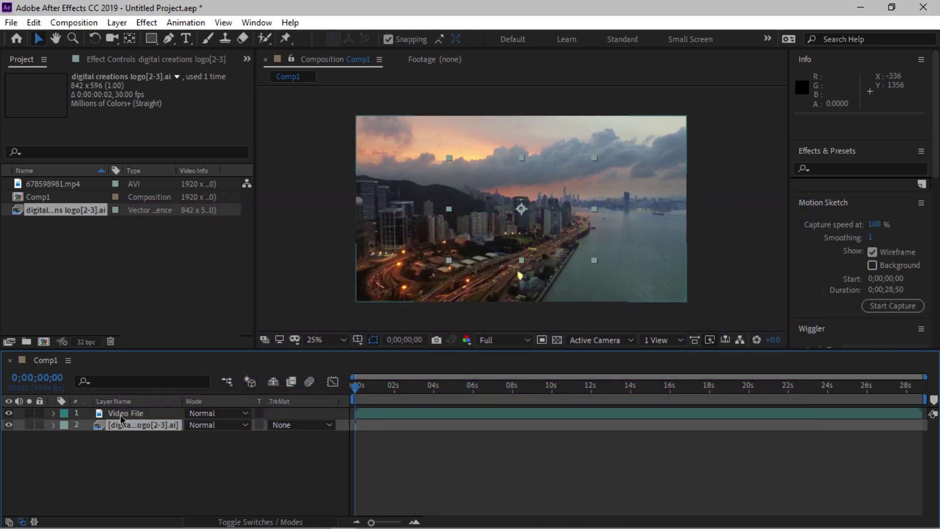
Create a new text layer in Comp1 reading "text", and return to the Selection tool.
right_click(122, 476)
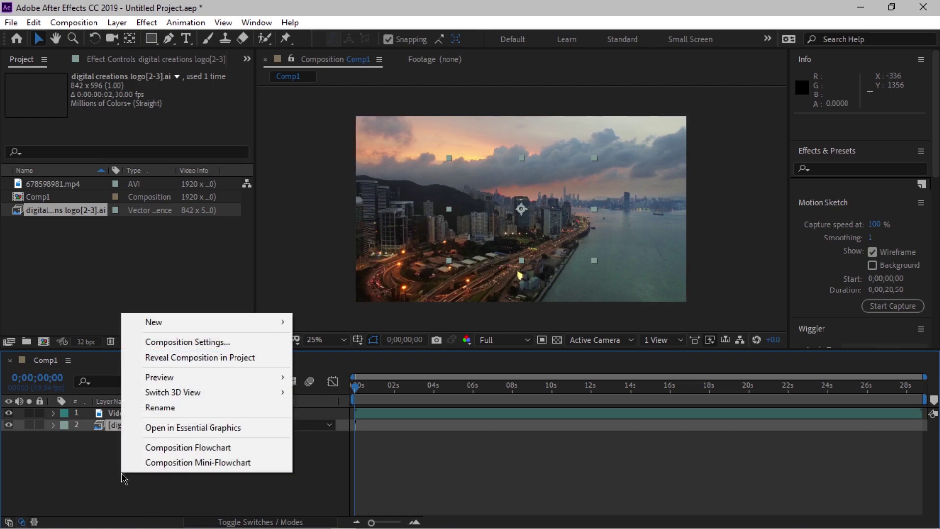
mouse_move(159, 325)
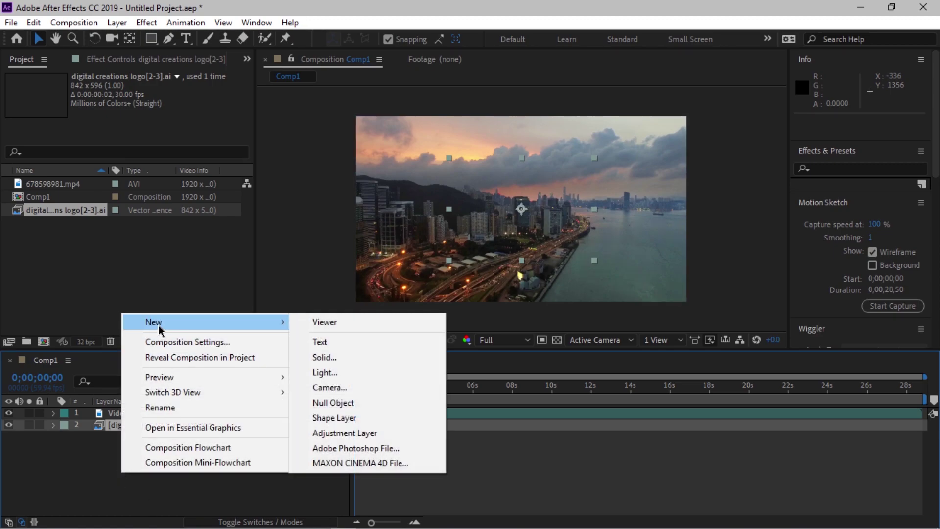
click(340, 343)
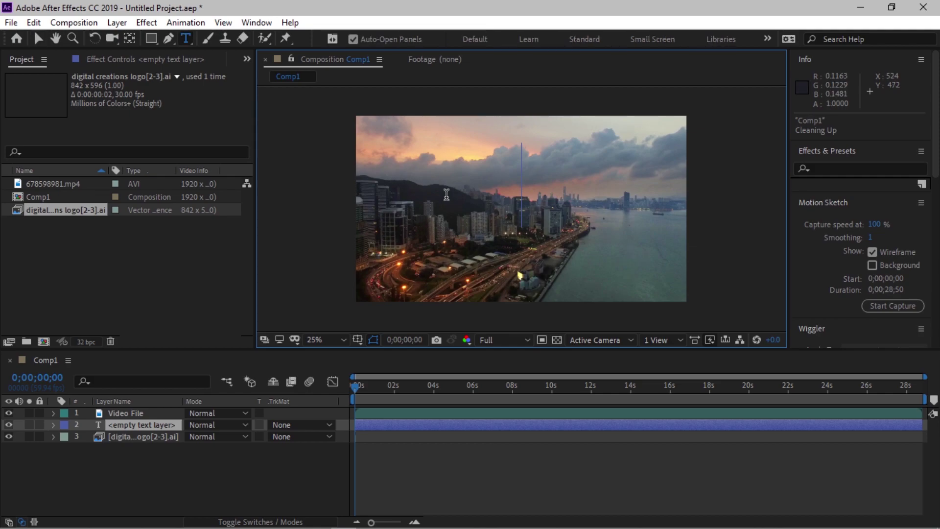
text(text)
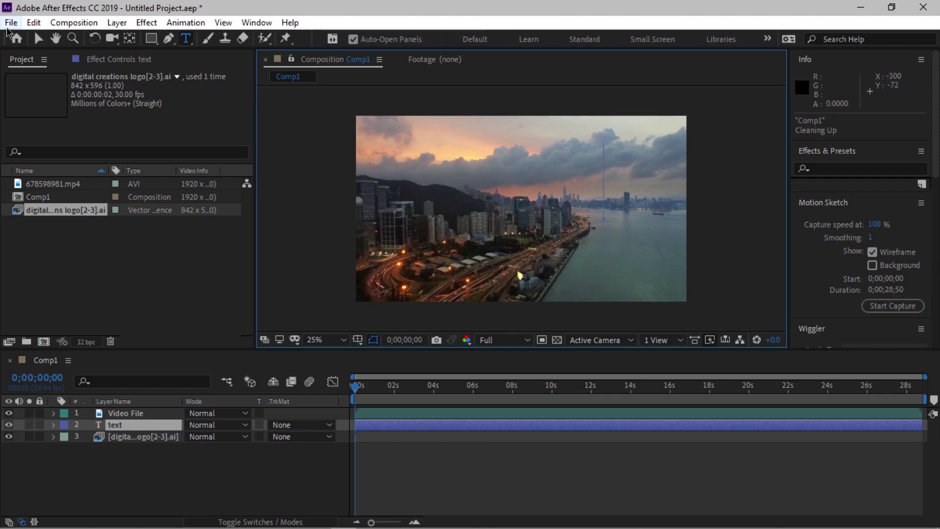
click(37, 40)
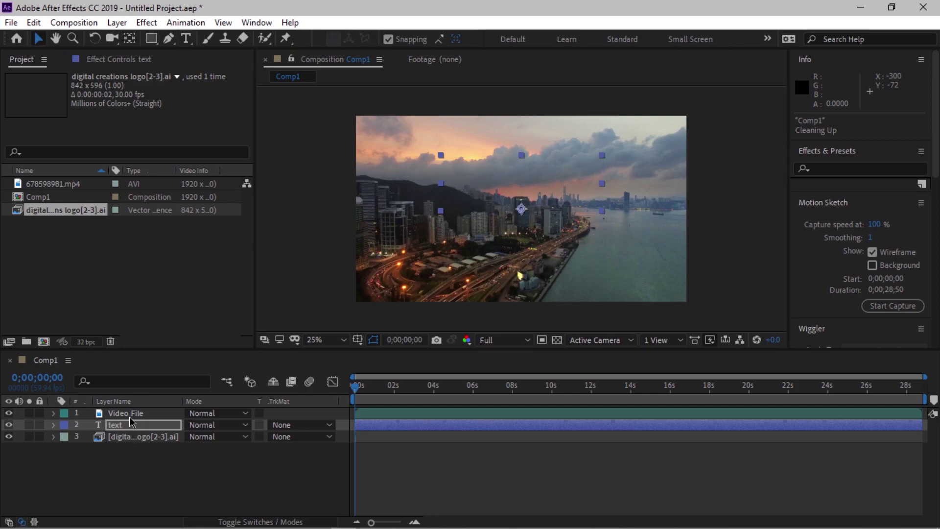
Bring the text layer and the logo layer above Video File, placing the text mid-frame and the logo in the frame's upper-left area.
click(130, 417)
drag(130, 430, 132, 414)
drag(500, 198, 498, 227)
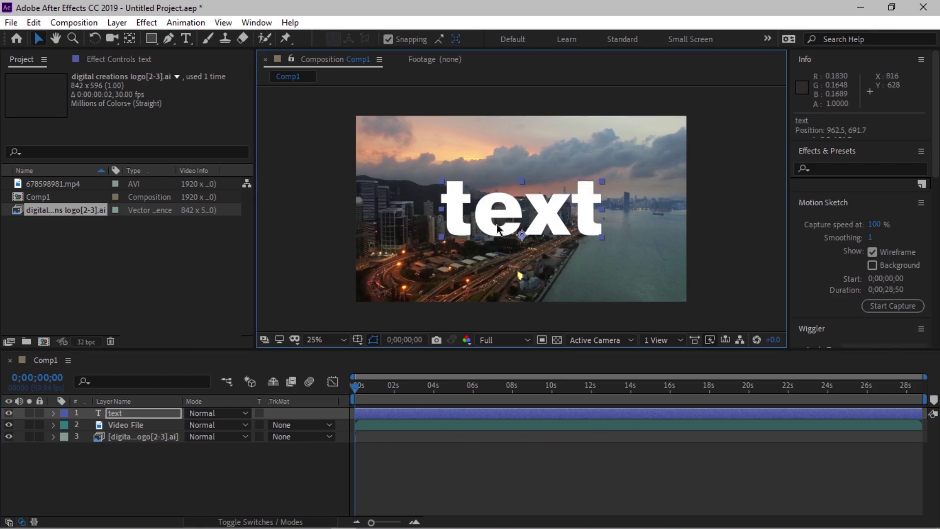
drag(132, 443, 127, 409)
drag(477, 174, 401, 133)
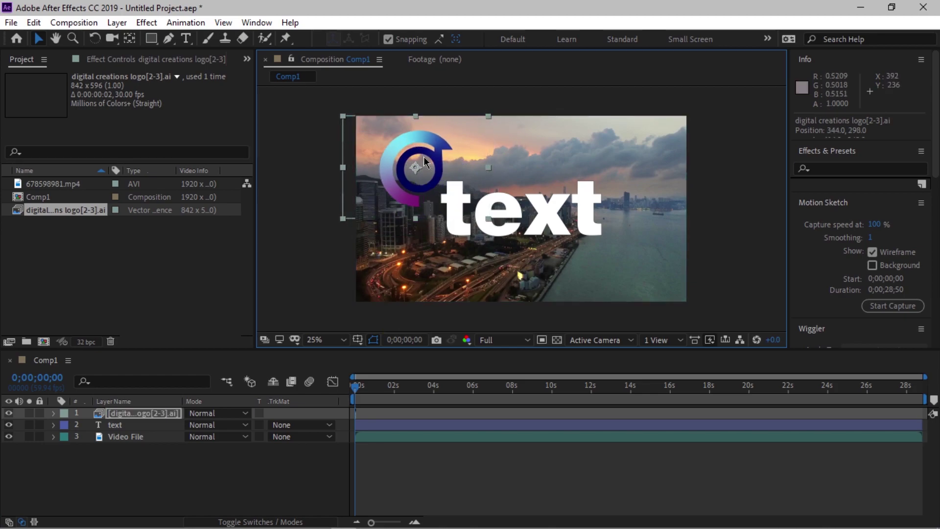
Shift the logo and the text slightly right and down in a maximized 50% composition preview, and restore the panel layout.
key(period)
double_click(319, 59)
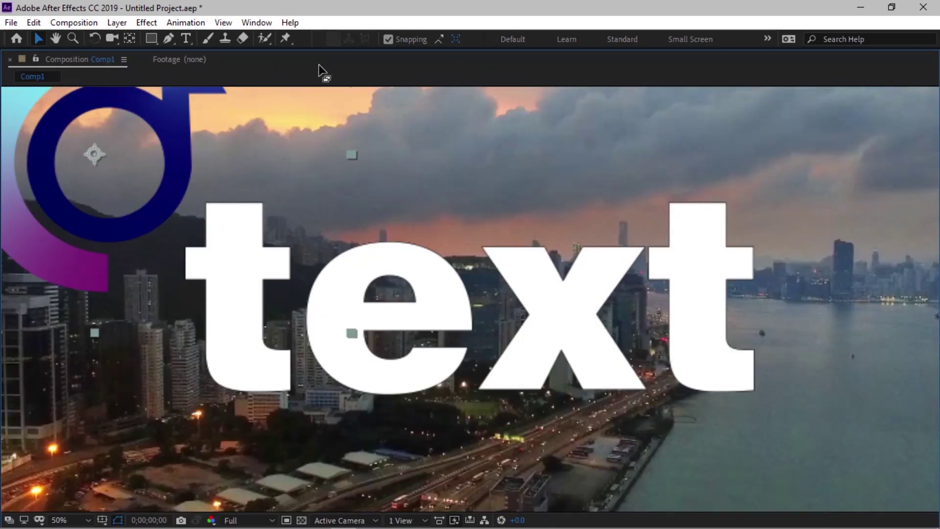
drag(245, 159, 264, 166)
drag(135, 113, 168, 134)
click(456, 316)
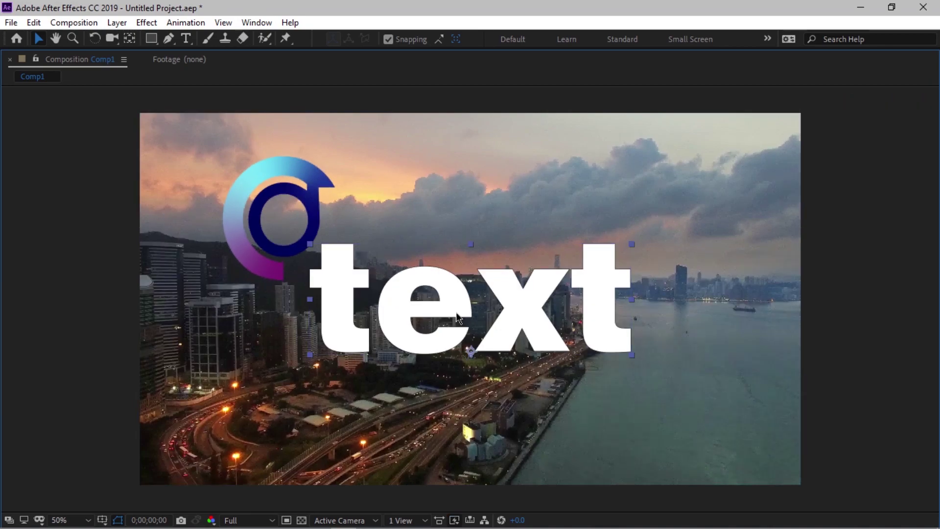
drag(457, 313, 478, 332)
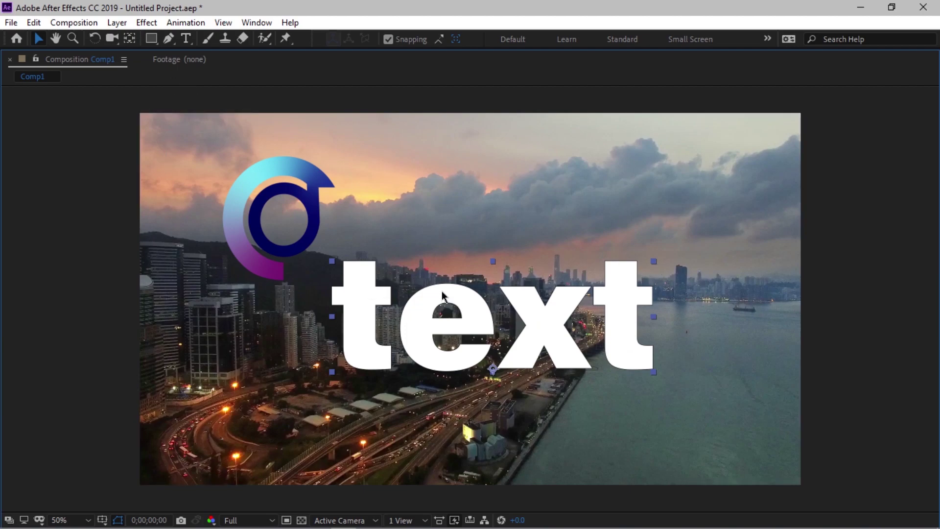
double_click(80, 65)
click(117, 464)
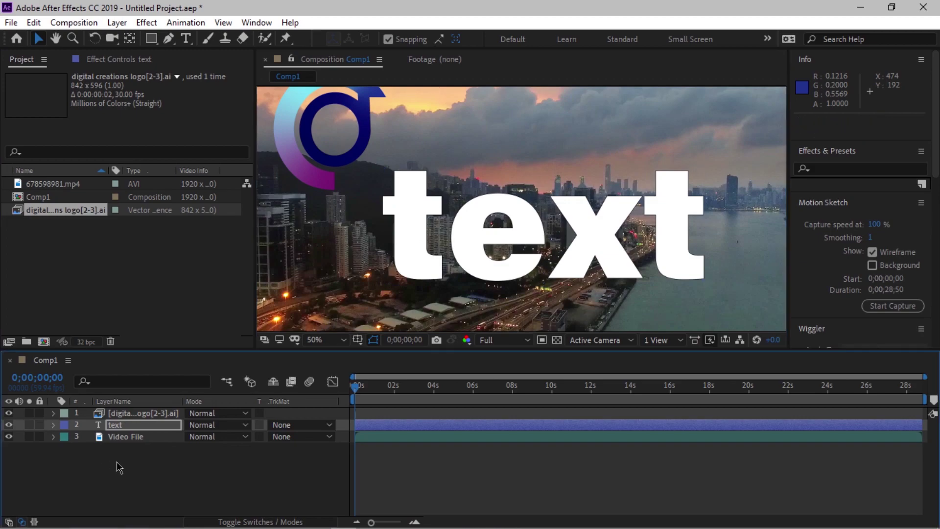
Try to extend the logo layer's duration along the timeline, and deselect the layer.
click(148, 416)
drag(359, 417, 766, 414)
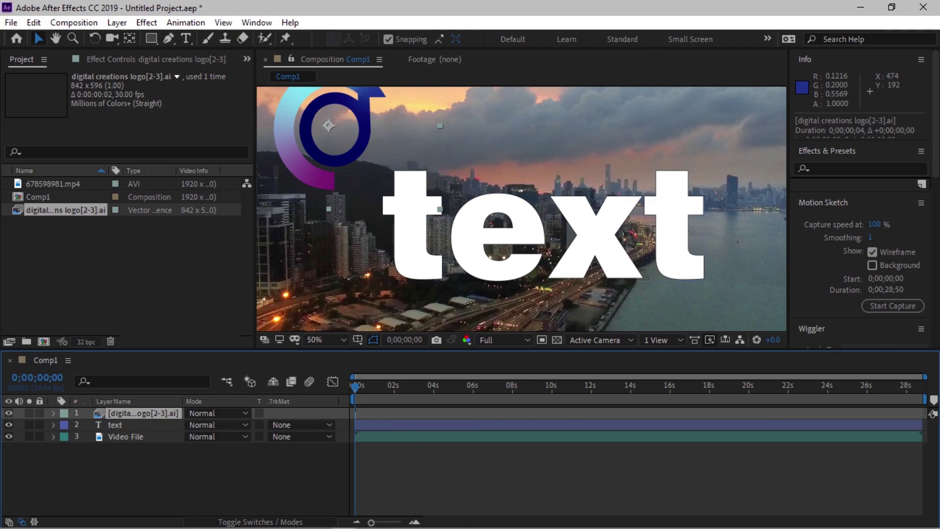
click(98, 462)
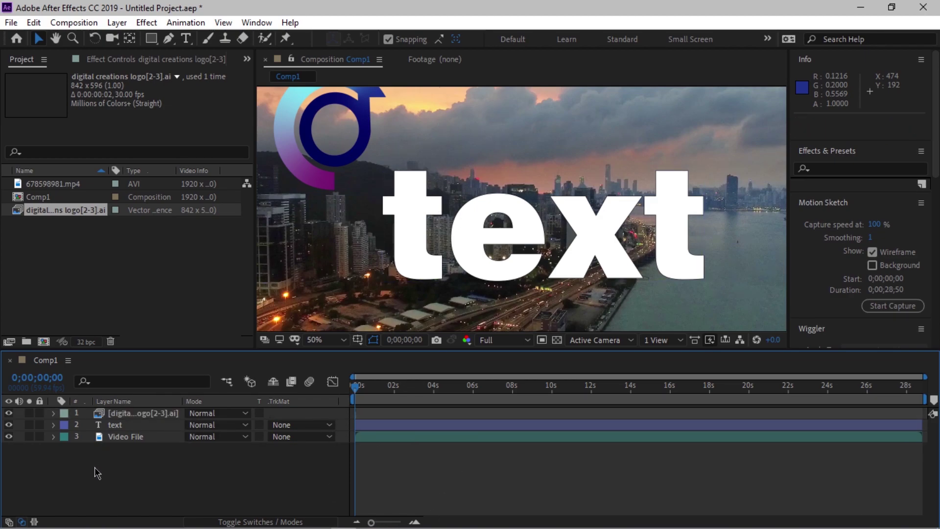
Toggle the visibility of the logo layer and the text layer off and back on.
click(8, 412)
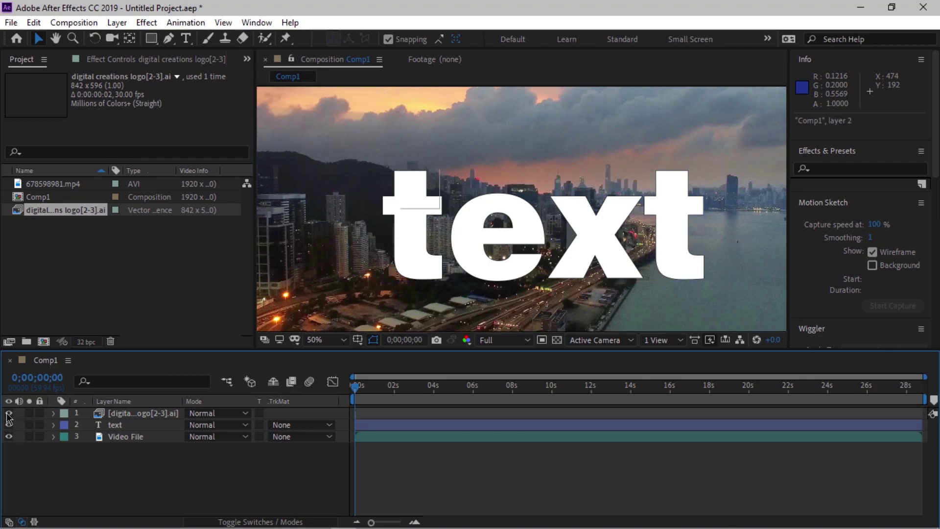
click(9, 413)
click(8, 424)
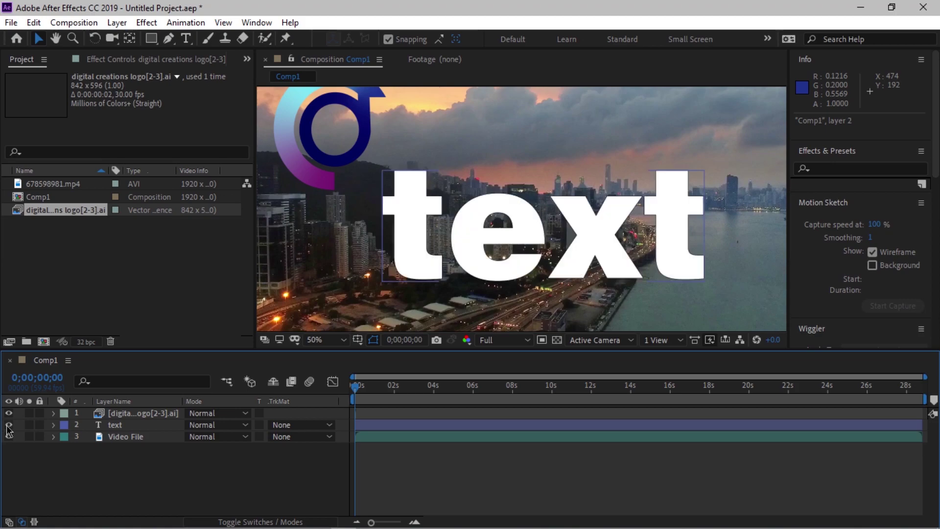
click(39, 415)
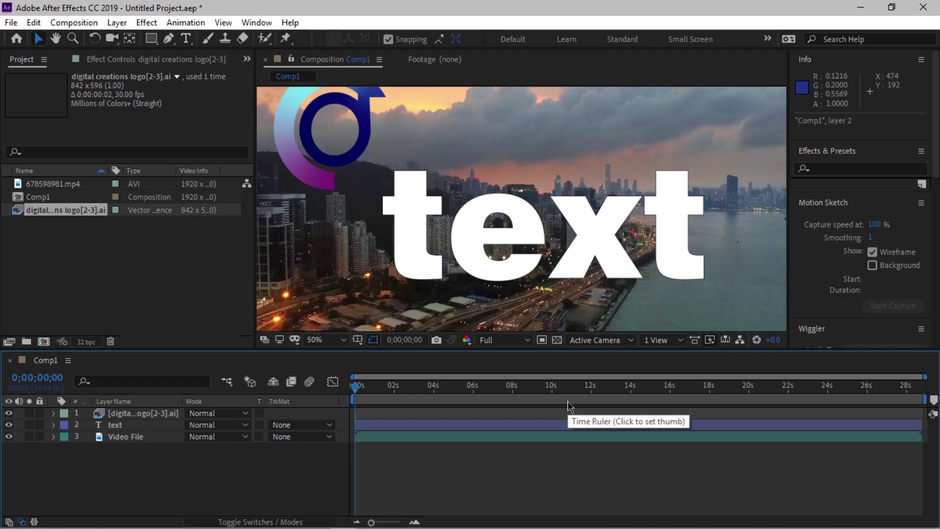
Scrub the playhead to 0;00;04;14 and show the whole composition frame at 25% magnification.
click(650, 397)
drag(697, 390, 437, 392)
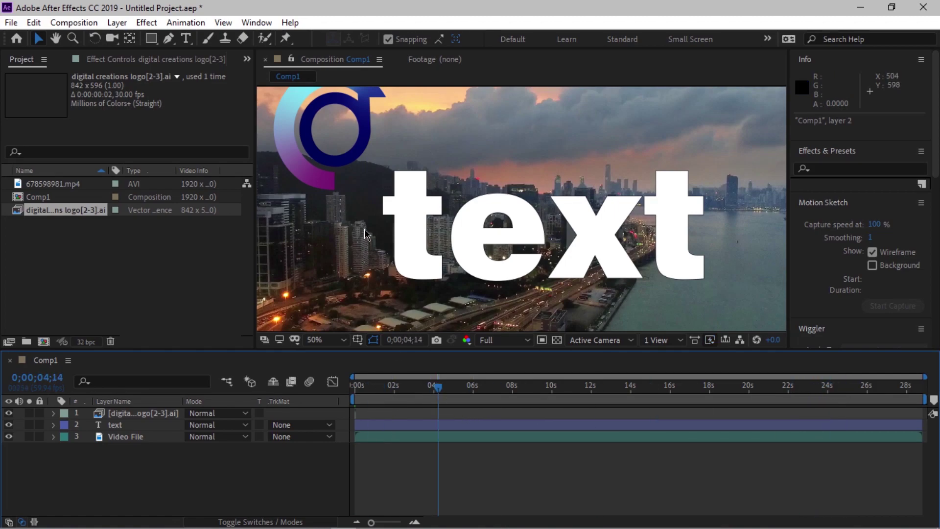
scroll(365, 231, down, 2)
scroll(375, 286, up, 1)
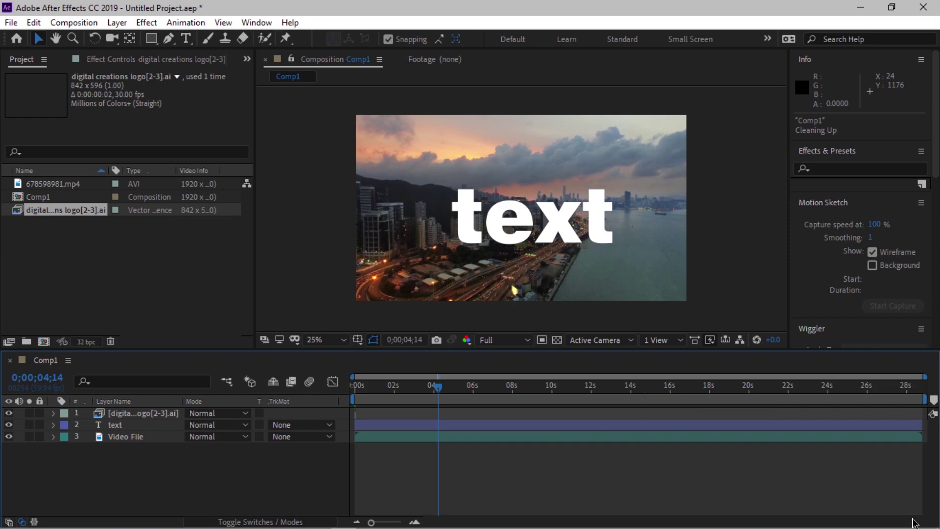
Trim the end of the text layer to a duration of 0;00;05;56 and return the playhead to the start.
drag(922, 425, 622, 433)
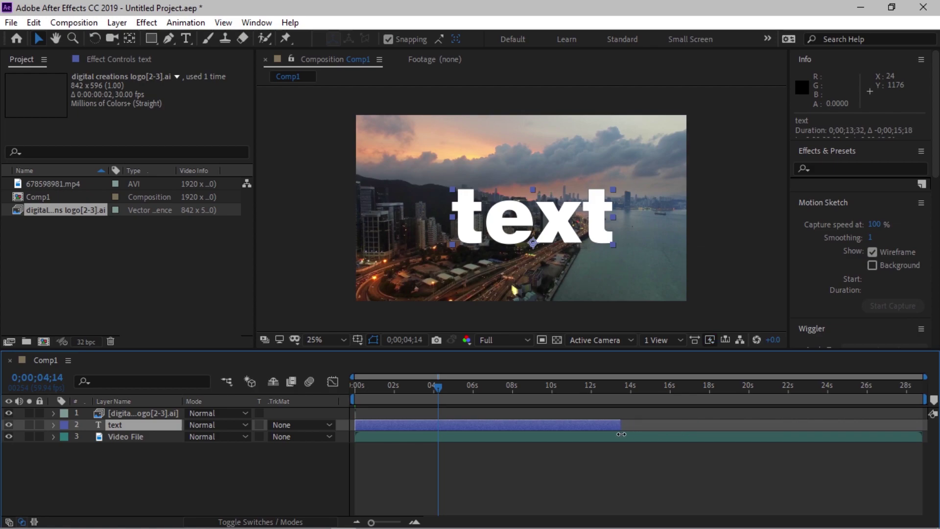
drag(619, 433, 471, 434)
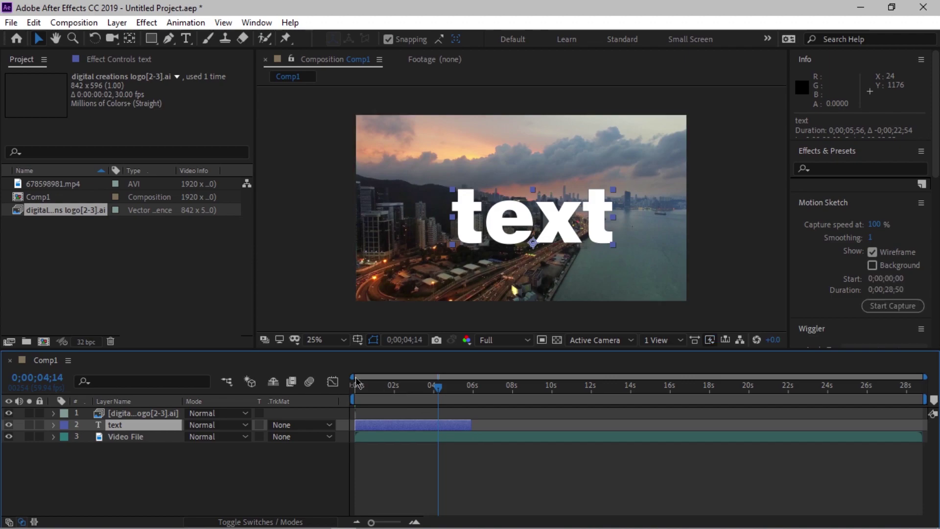
click(361, 387)
click(355, 388)
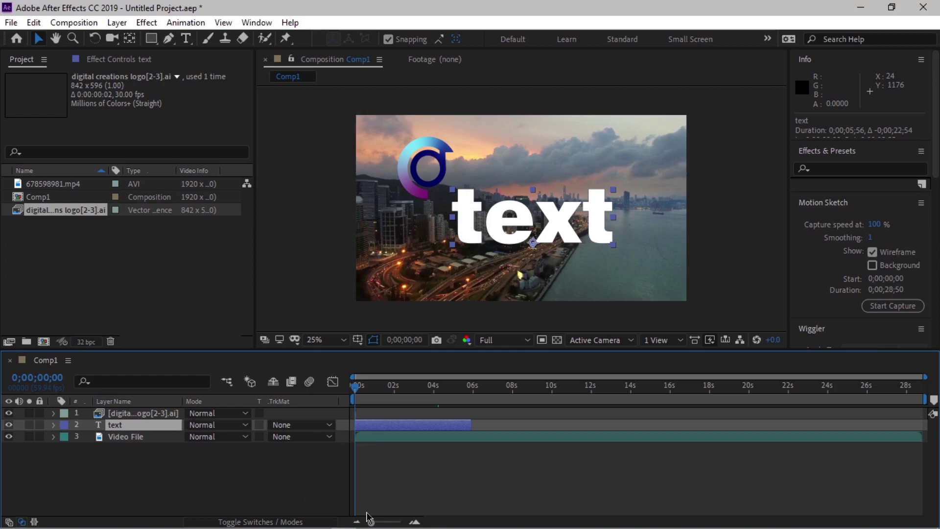
Delete the logo layer from Comp1 and shift the text slightly up and left in the frame.
drag(373, 522, 396, 521)
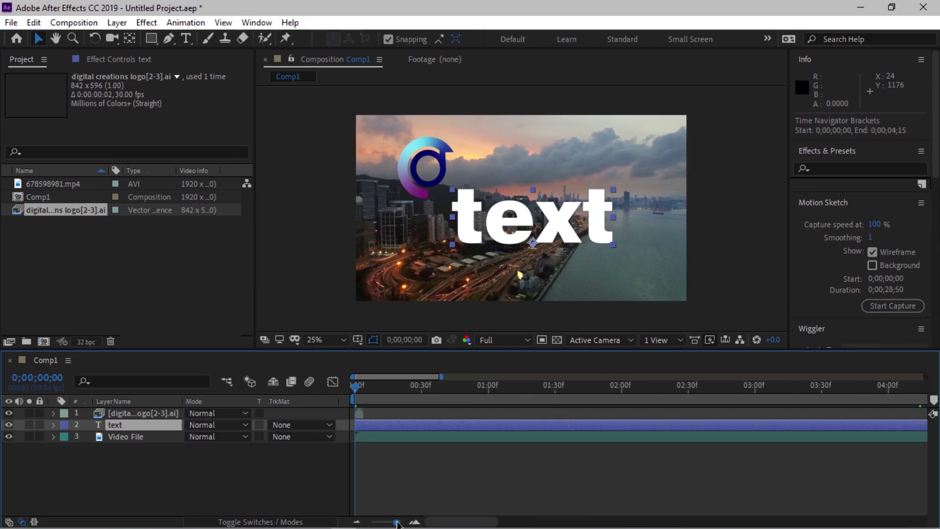
click(360, 413)
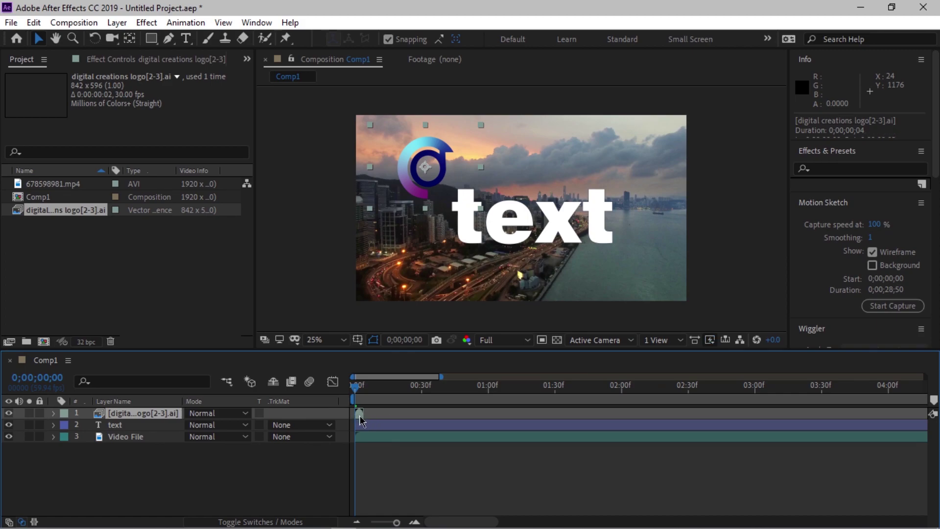
key(Delete)
click(165, 413)
drag(517, 227, 507, 219)
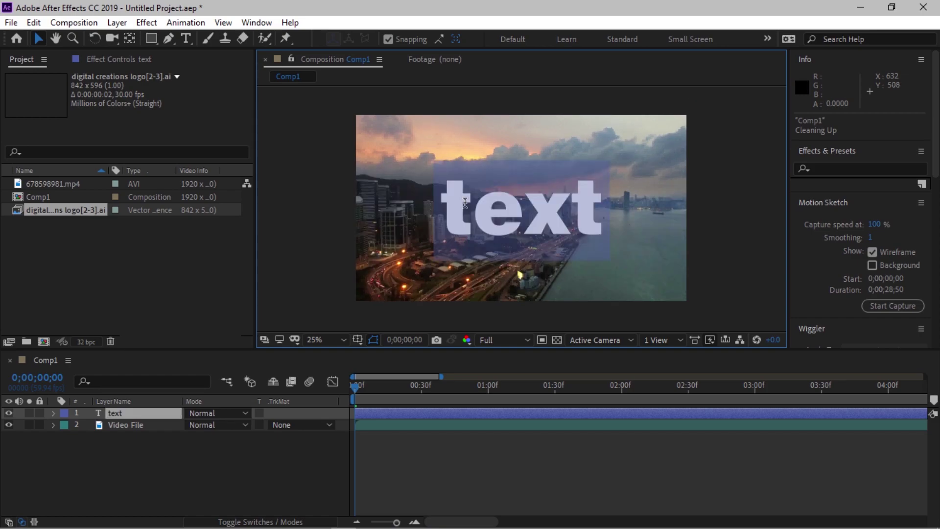
Change the text layer's wording to "Text", return to the Selection tool and nudge the text slightly.
key(ctrl+t)
click(453, 202)
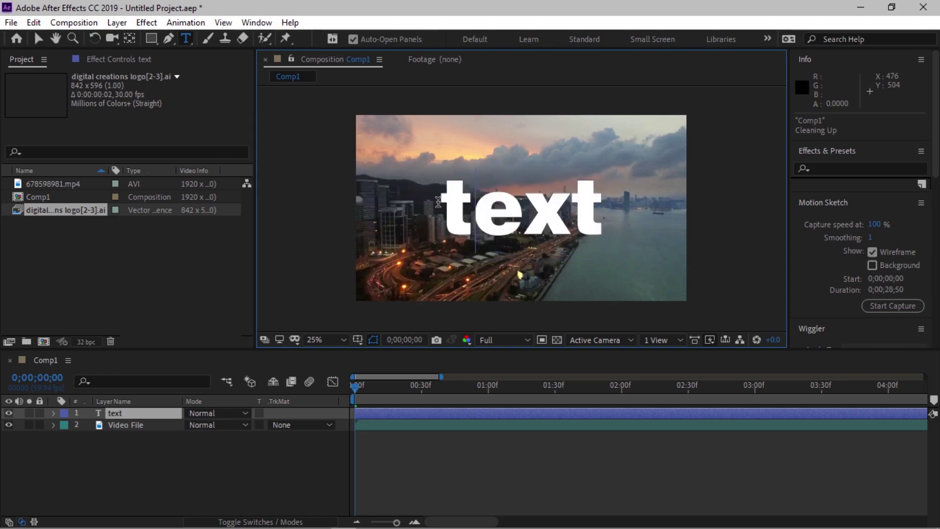
key(BackSpace)
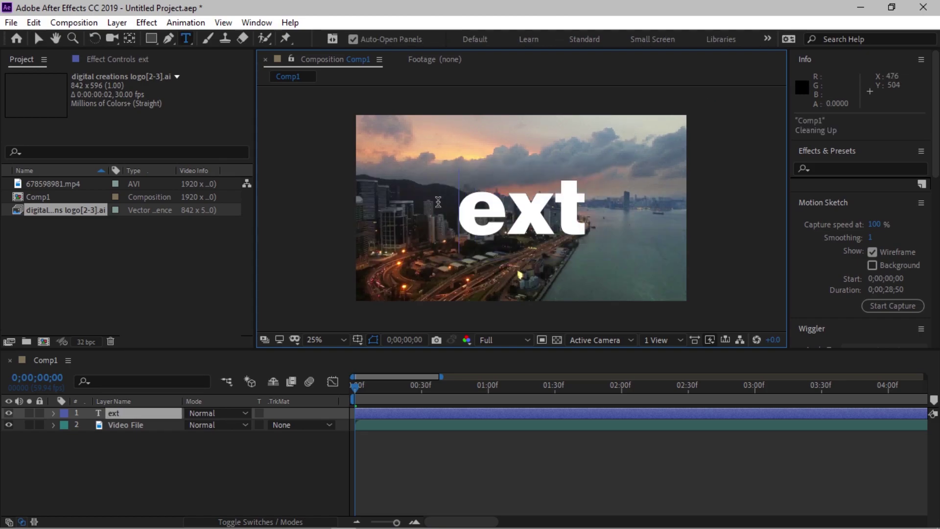
text(T)
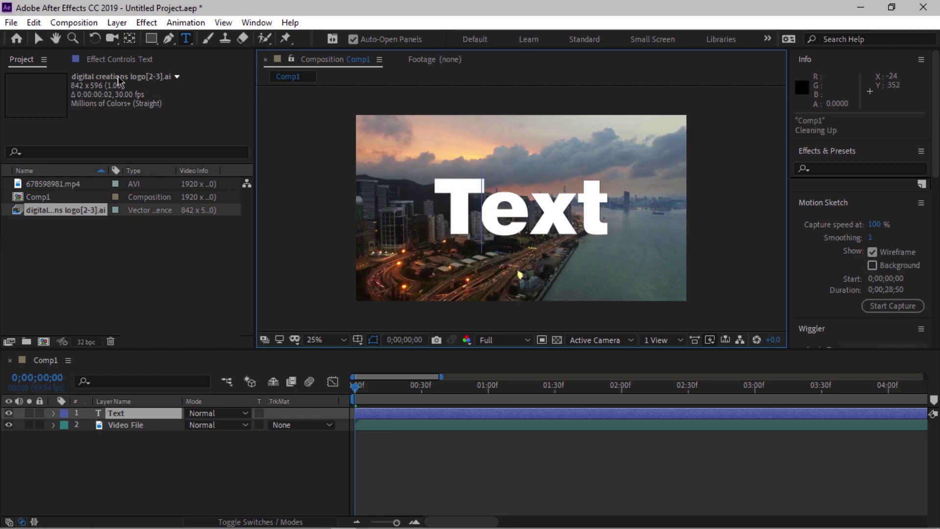
click(38, 38)
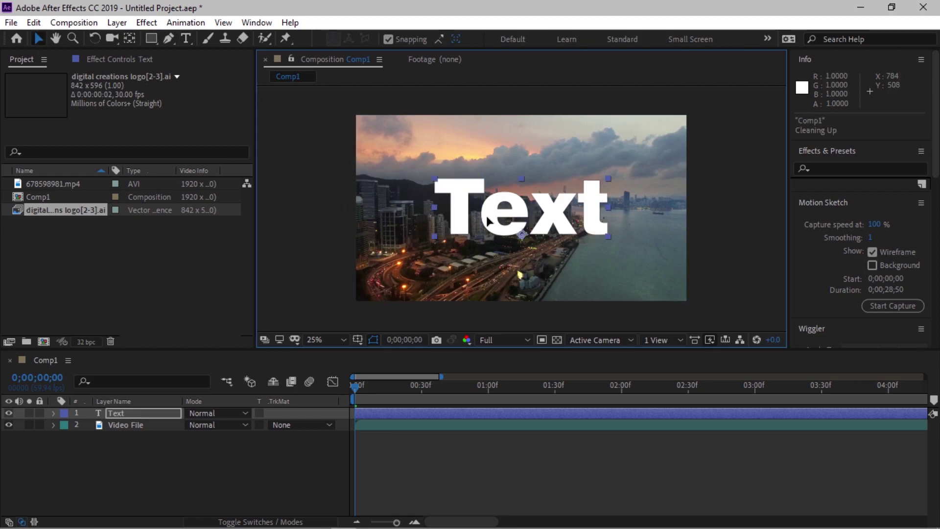
drag(493, 212, 495, 212)
Trim the end of the Video File layer to match the end of the Text layer, at 0;00;05;56.
click(372, 411)
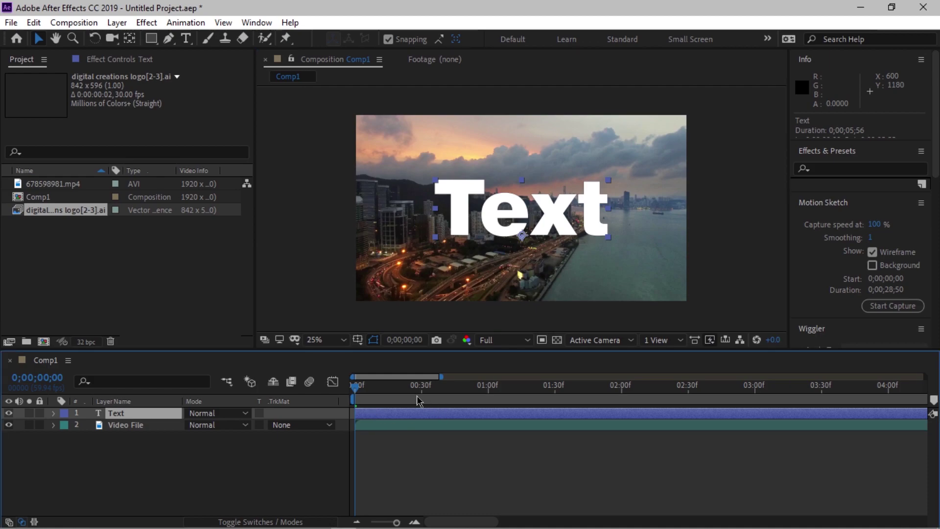
drag(440, 377, 617, 377)
click(607, 429)
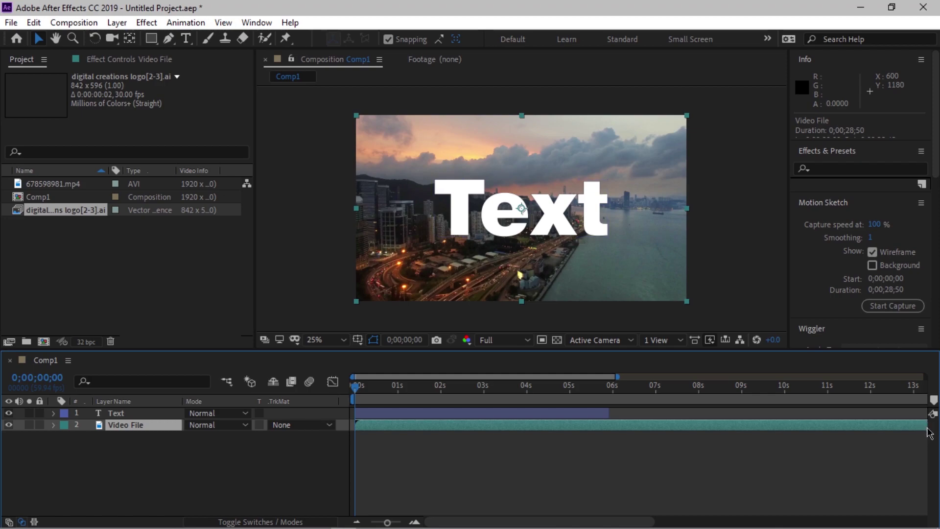
mouse_move(388, 522)
mouse_down()
mouse_move(397, 522)
mouse_move(384, 523)
mouse_up()
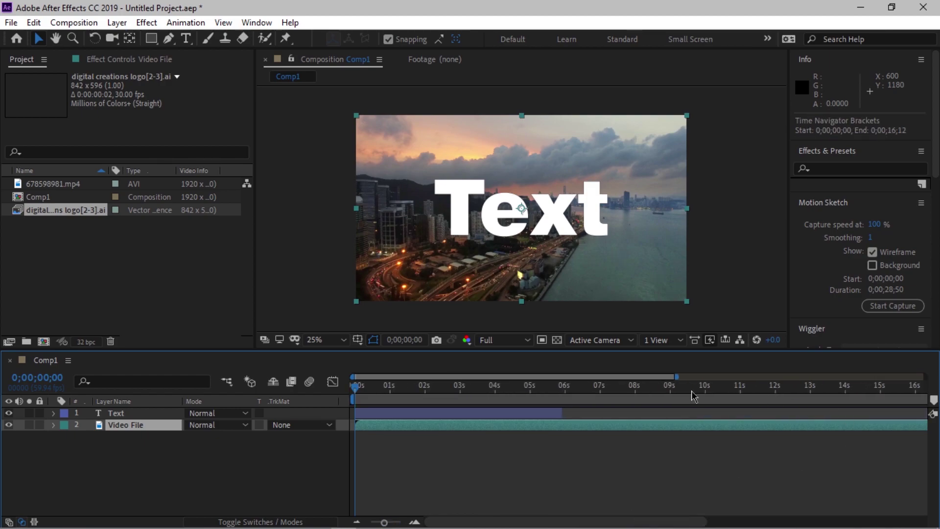
drag(679, 377, 932, 377)
drag(923, 429, 472, 427)
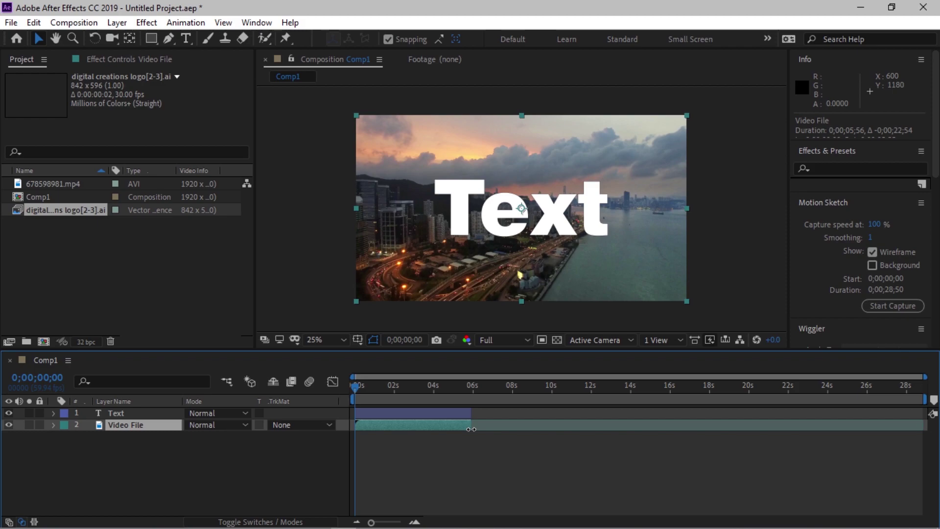
Scrub the playhead through the opening two seconds of Comp1 to preview the trimmed layers.
drag(356, 386, 396, 389)
drag(374, 389, 392, 389)
click(329, 248)
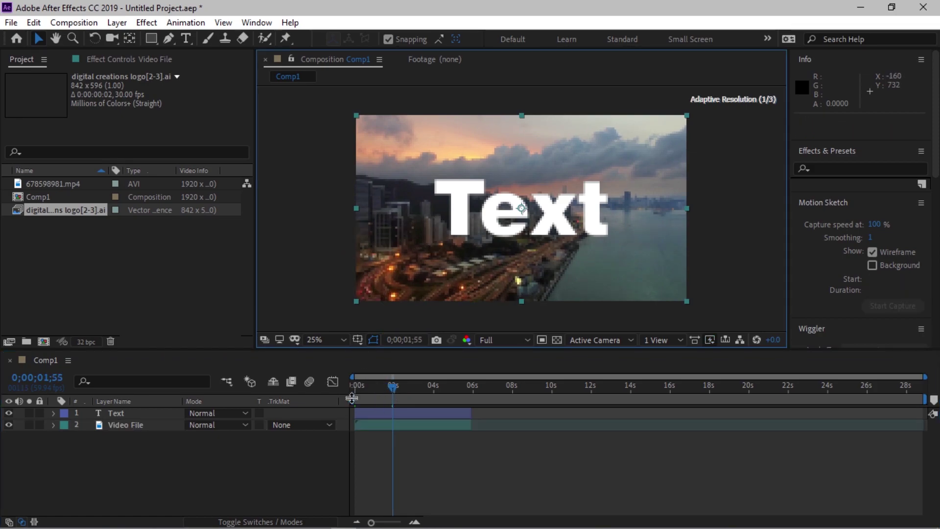
click(116, 455)
click(118, 415)
mouse_move(376, 388)
mouse_down()
mouse_move(417, 418)
mouse_move(394, 398)
mouse_move(376, 396)
mouse_move(390, 397)
mouse_up()
click(421, 426)
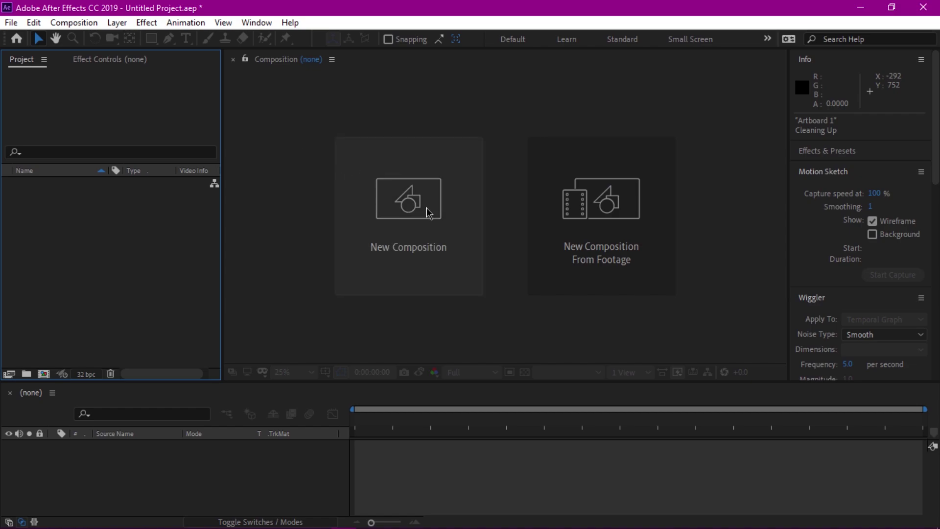
Start a new composition in the empty project and reposition its settings dialog near mid-screen.
click(75, 23)
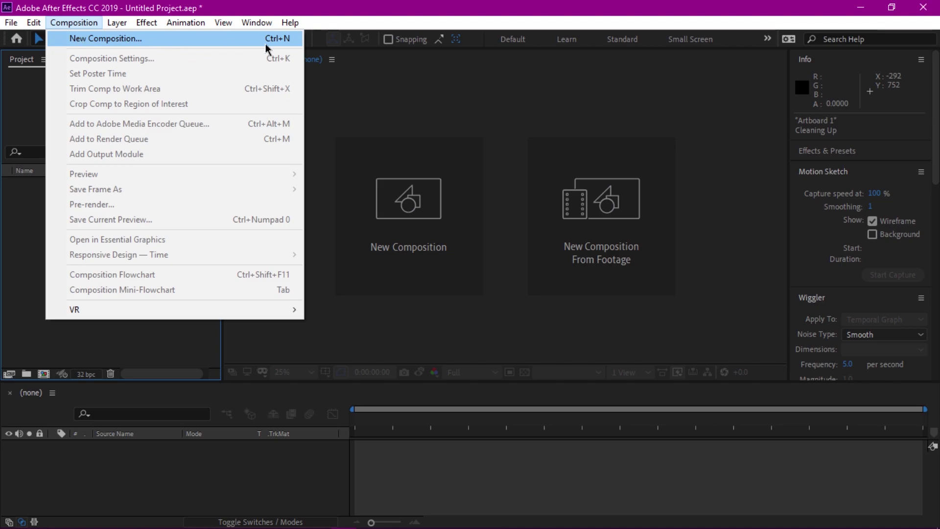
click(431, 322)
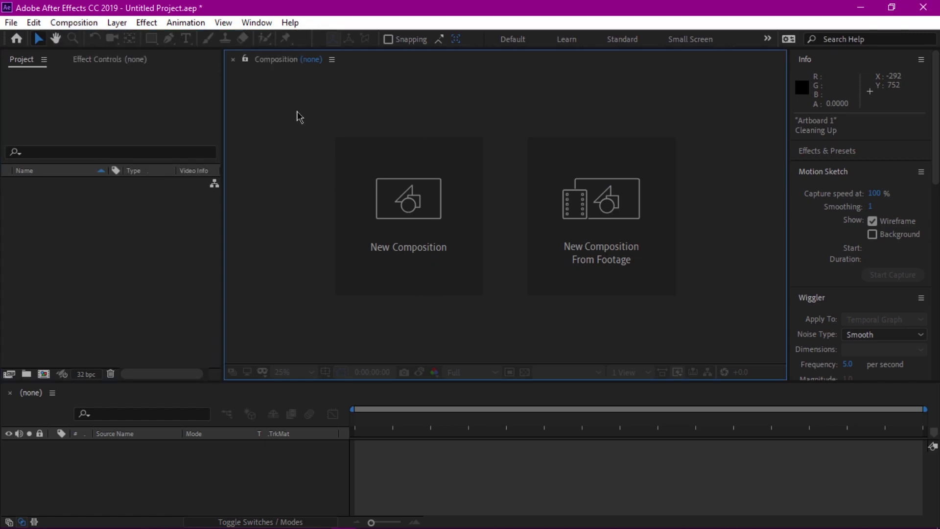
click(387, 219)
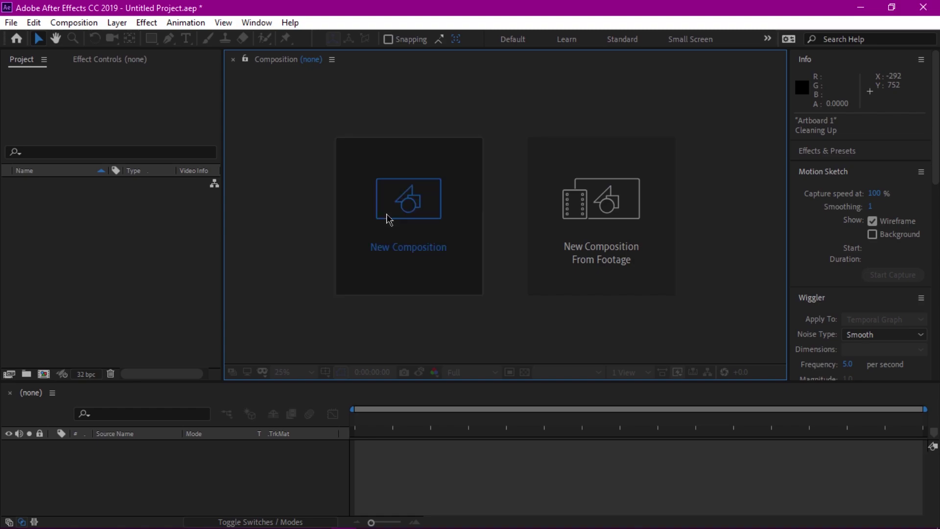
click(387, 216)
click(565, 168)
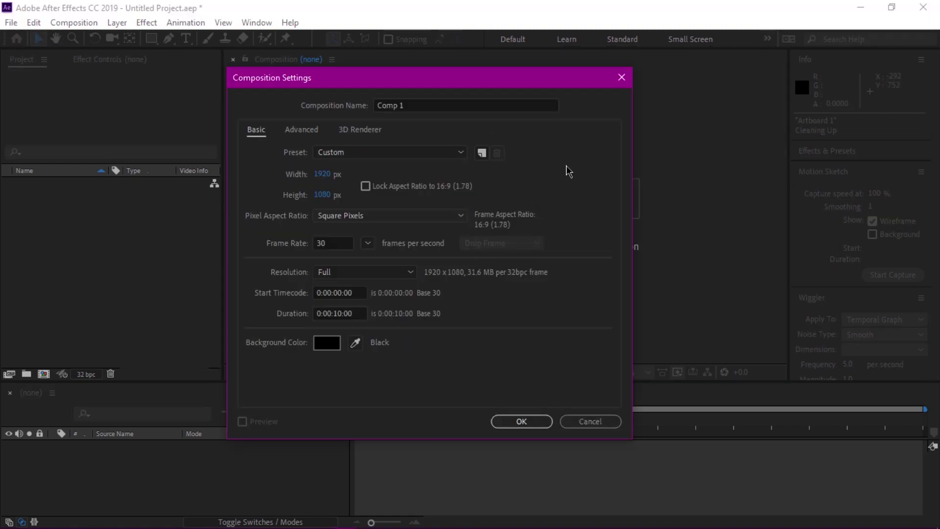
drag(304, 83, 307, 79)
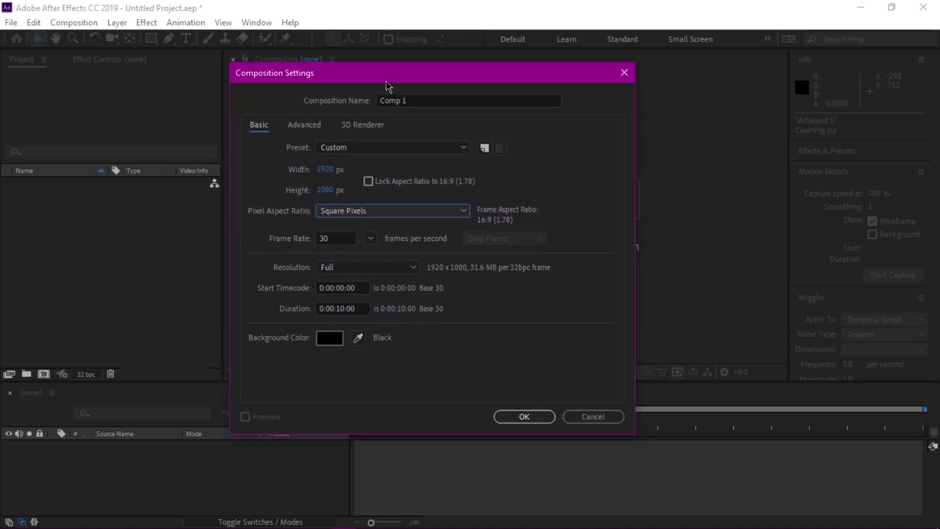
drag(386, 77, 398, 81)
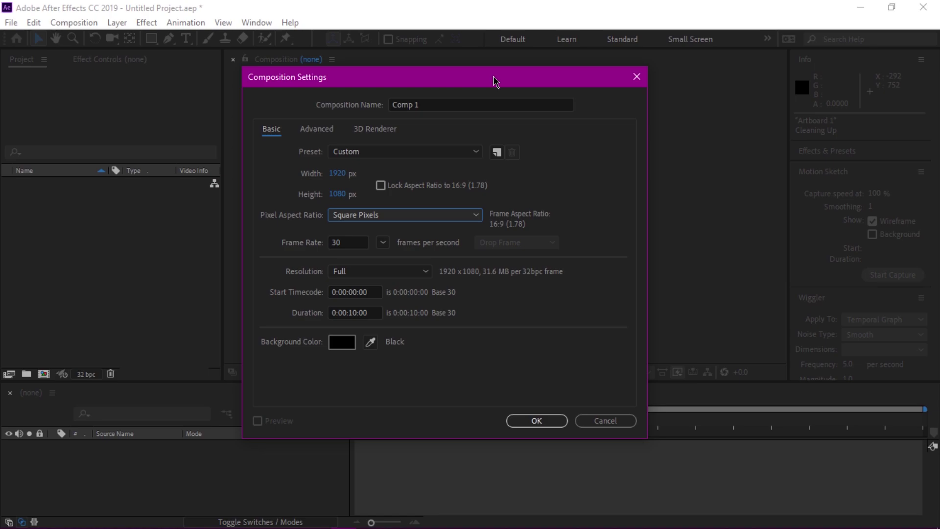
drag(429, 80, 457, 92)
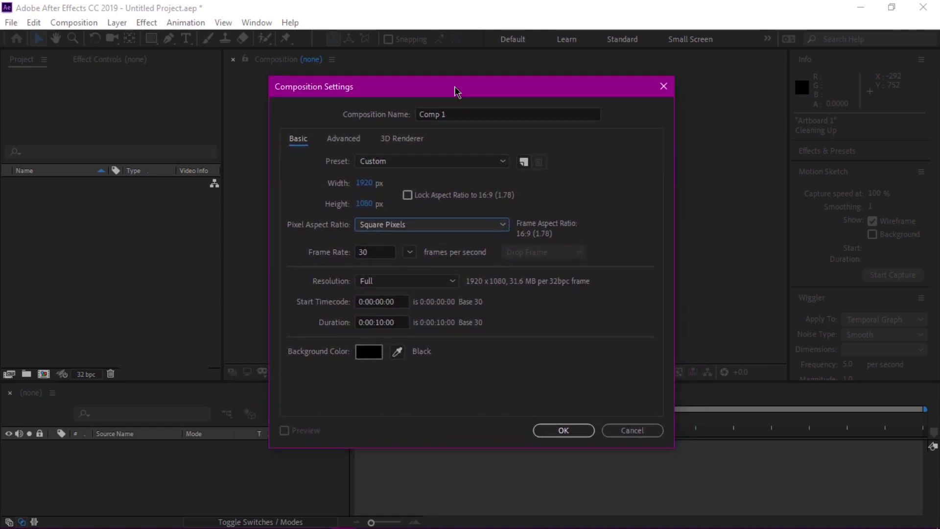
Name the new composition "after effects 2019".
click(453, 115)
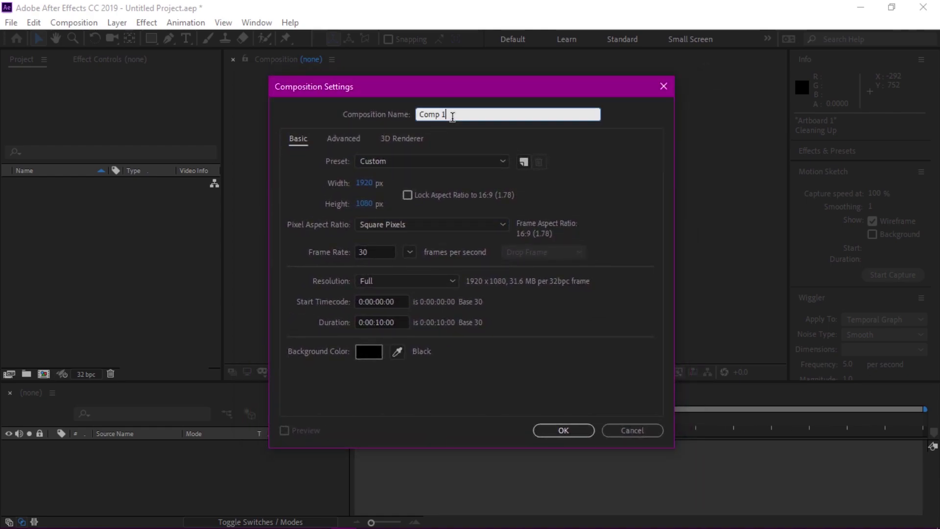
drag(464, 115, 406, 111)
text(aff)
key(BackSpace)
key(BackSpace)
key(BackSpace)
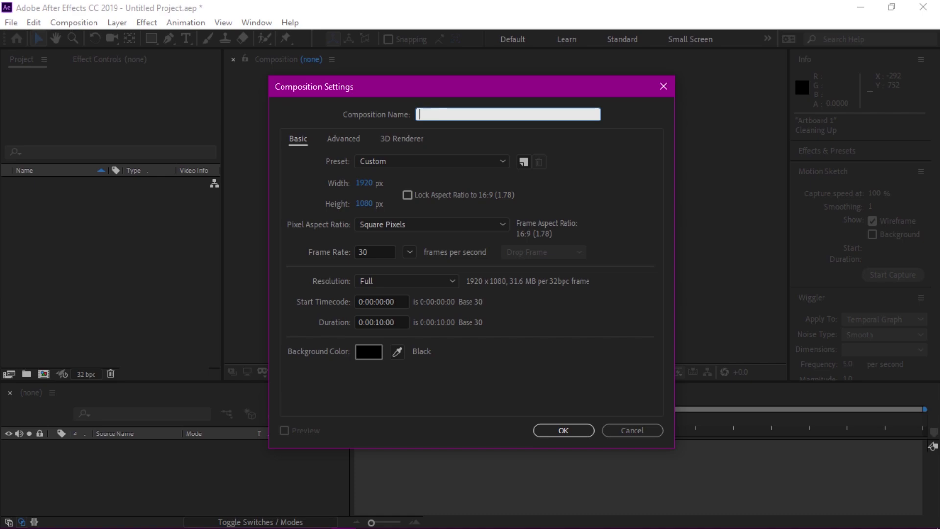
text(after effects 2-1)
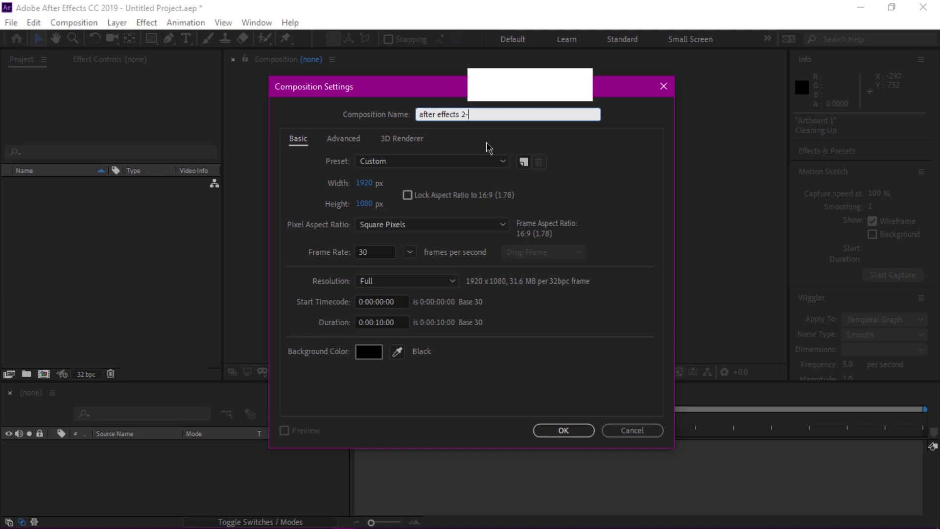
key(BackSpace)
key(BackSpace)
text(-01)
key(BackSpace)
key(BackSpace)
key(BackSpace)
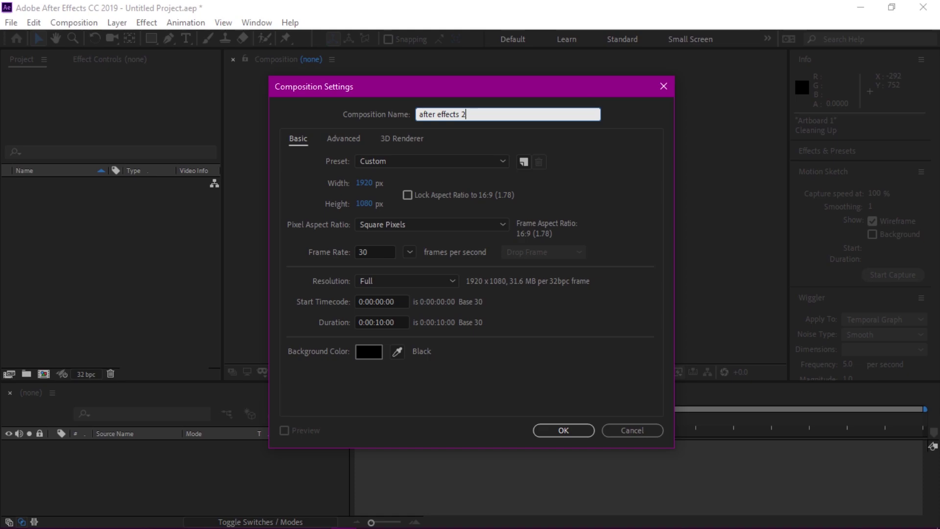
text(019)
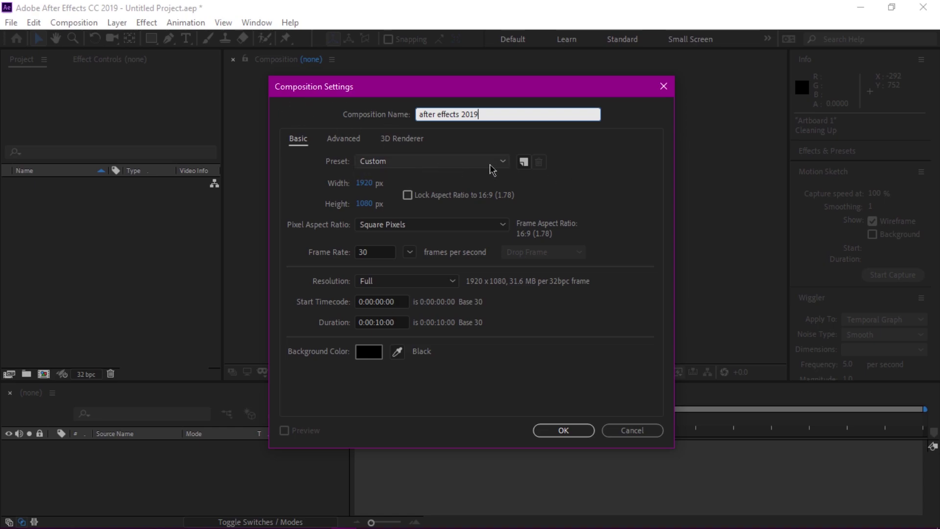
Look through the composition presets from NTSC DV to Film (4K) without choosing another one.
click(504, 166)
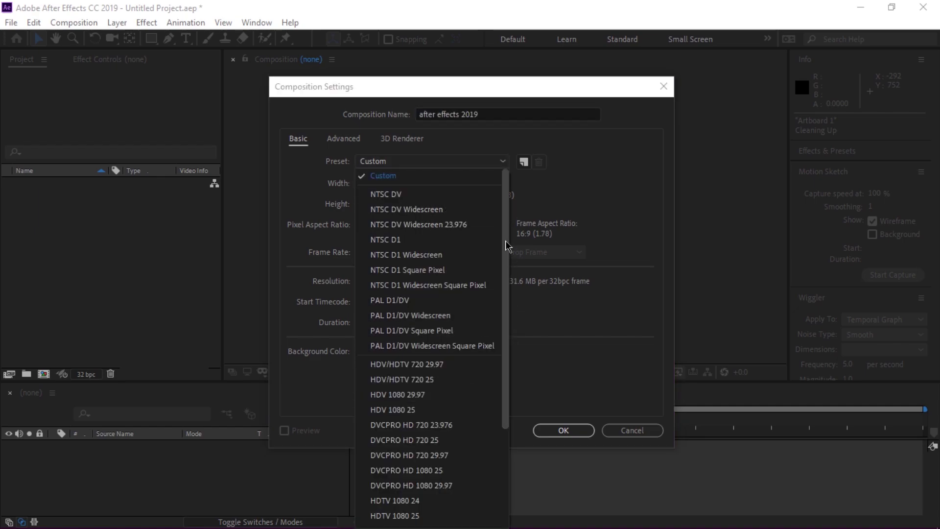
drag(507, 193, 500, 404)
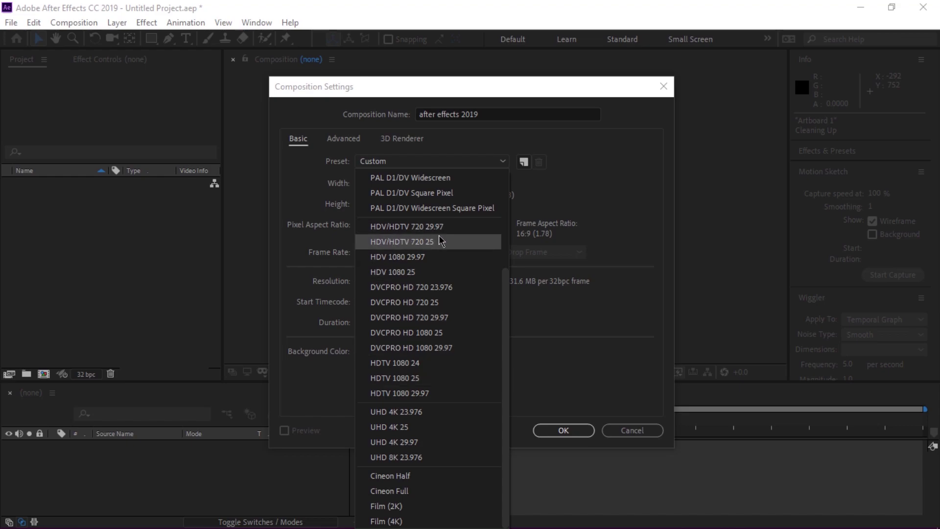
drag(504, 322, 518, 437)
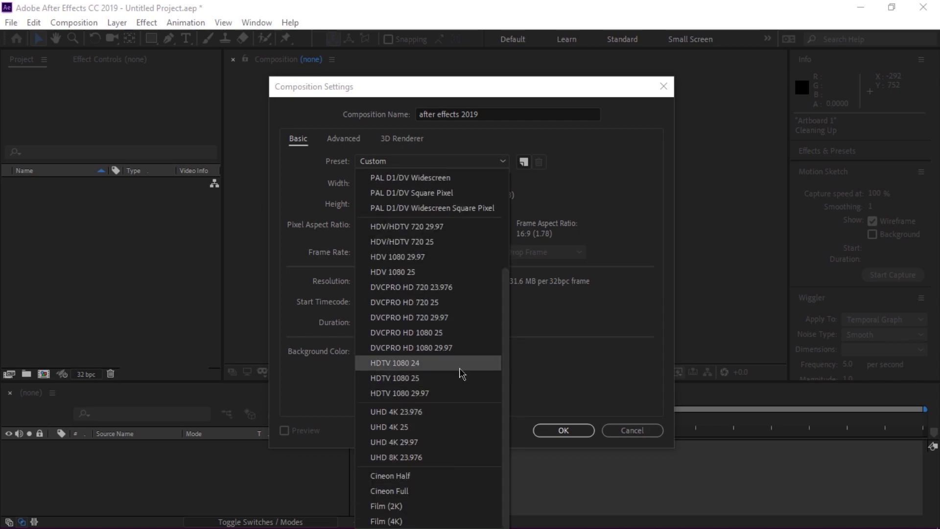
drag(510, 336, 508, 195)
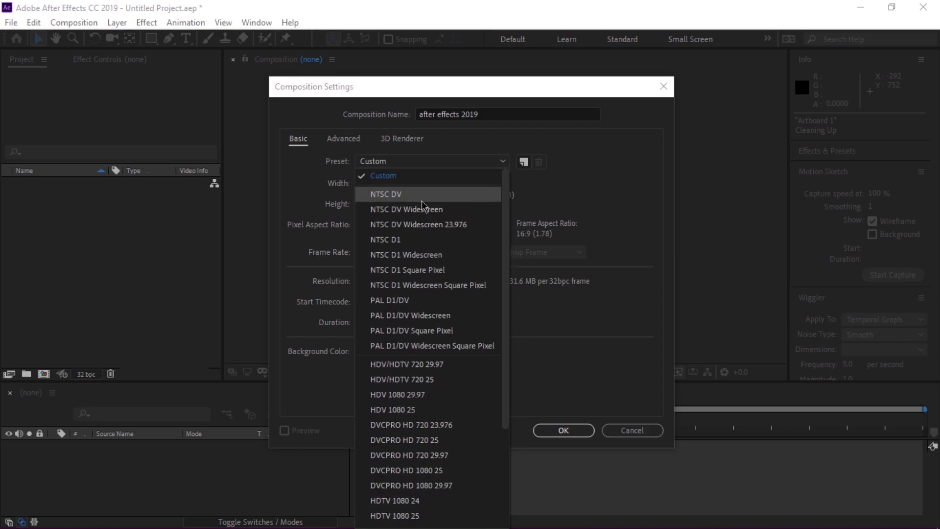
drag(506, 204, 507, 264)
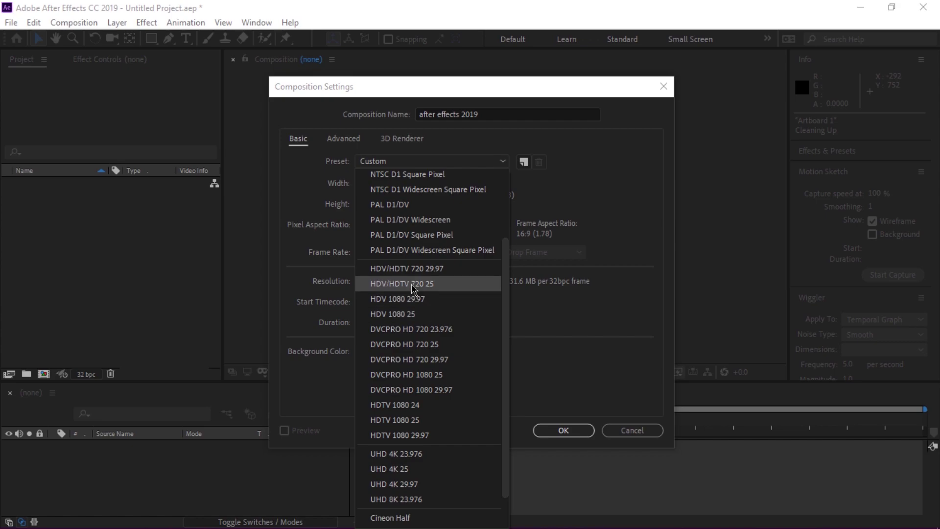
drag(506, 379, 506, 407)
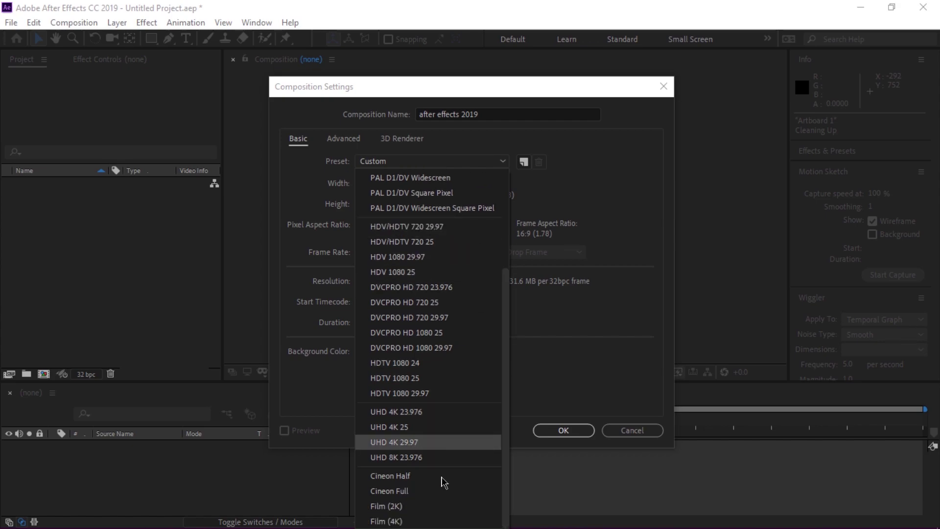
click(594, 194)
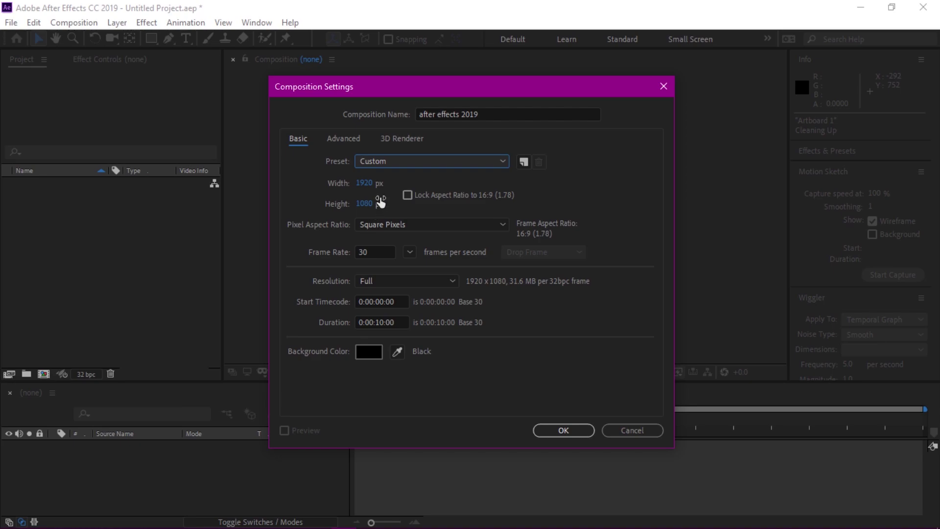
Set the composition's frame size to 720 px wide and 576 px high.
click(365, 183)
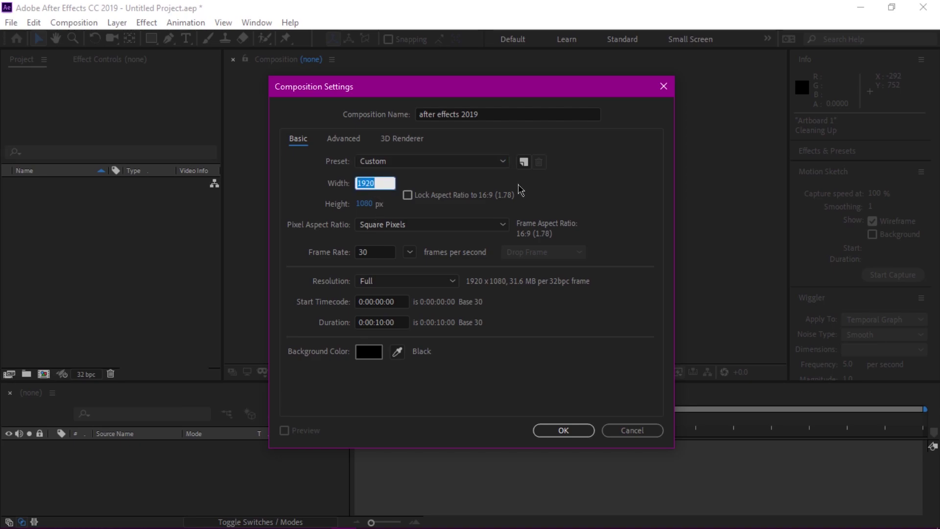
text(720)
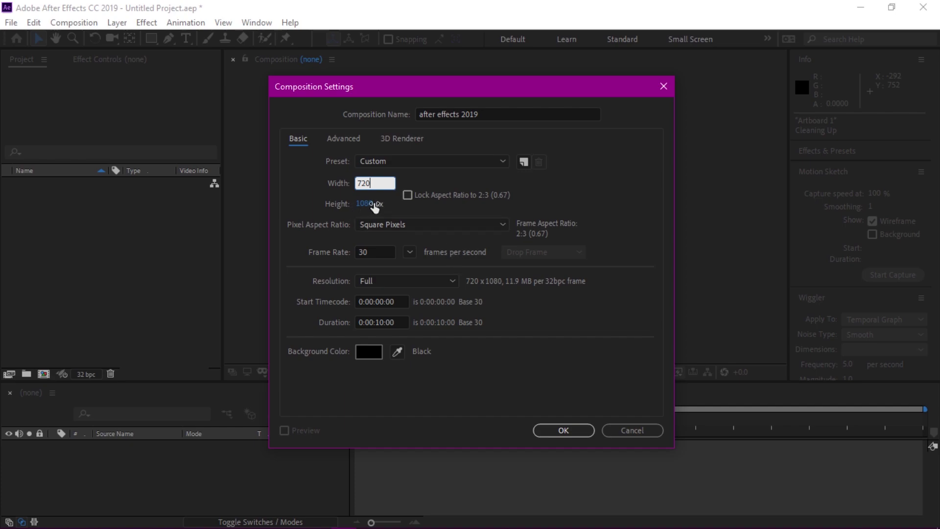
click(375, 204)
text(576)
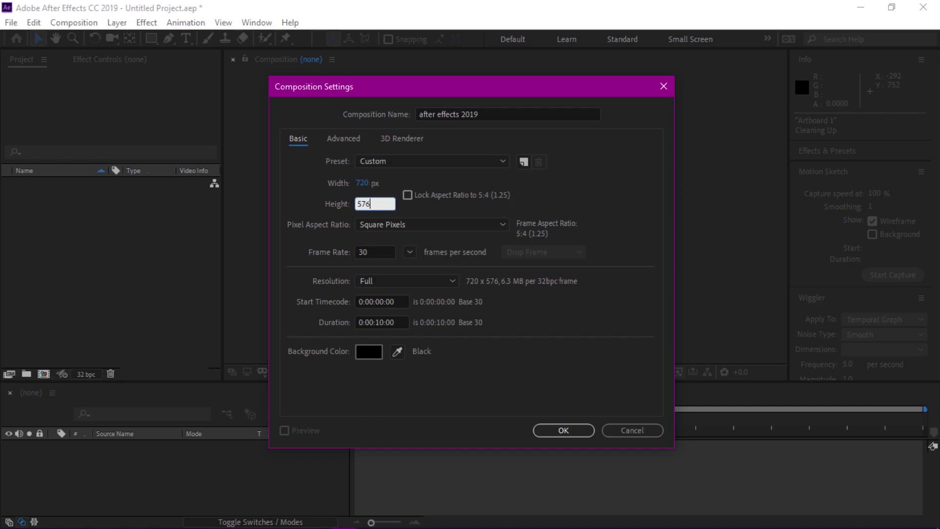
click(580, 204)
Set the composition size to 1920 x 1080 px and lock its aspect ratio to 16:9.
click(363, 183)
text(1920)
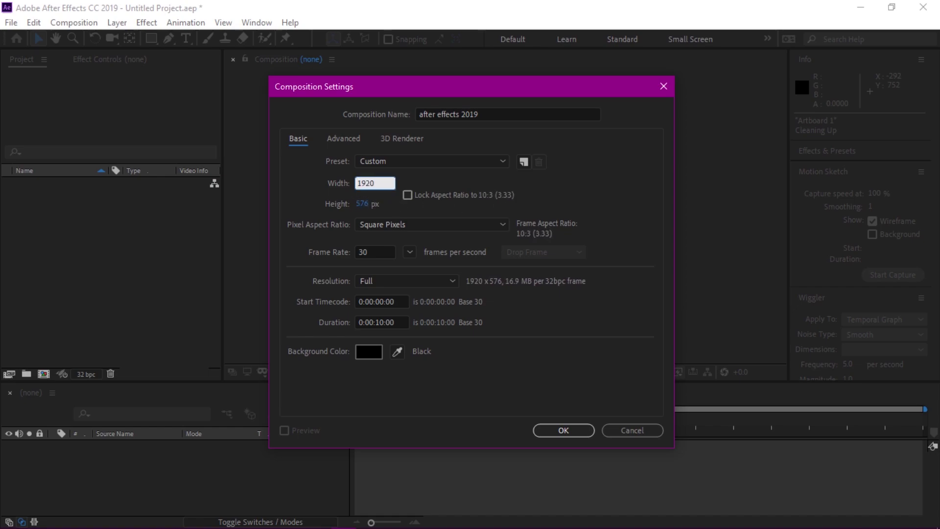
click(360, 203)
text(1080)
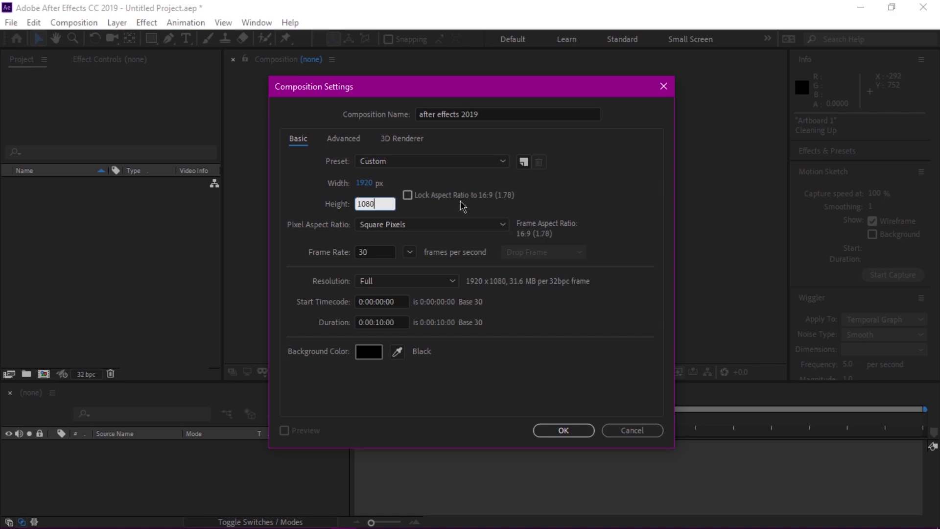
click(460, 206)
click(408, 196)
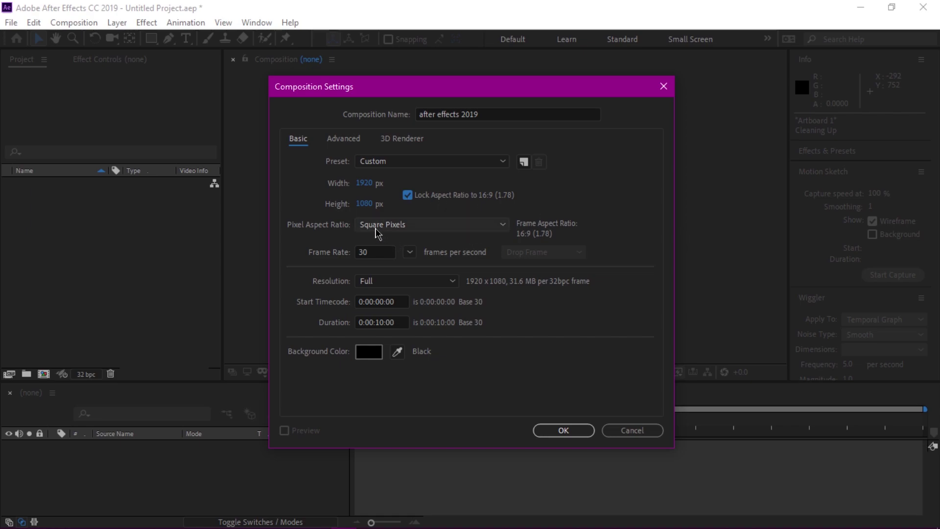
Examine the available frame rates for the new composition, leaving the current choice in place.
click(408, 253)
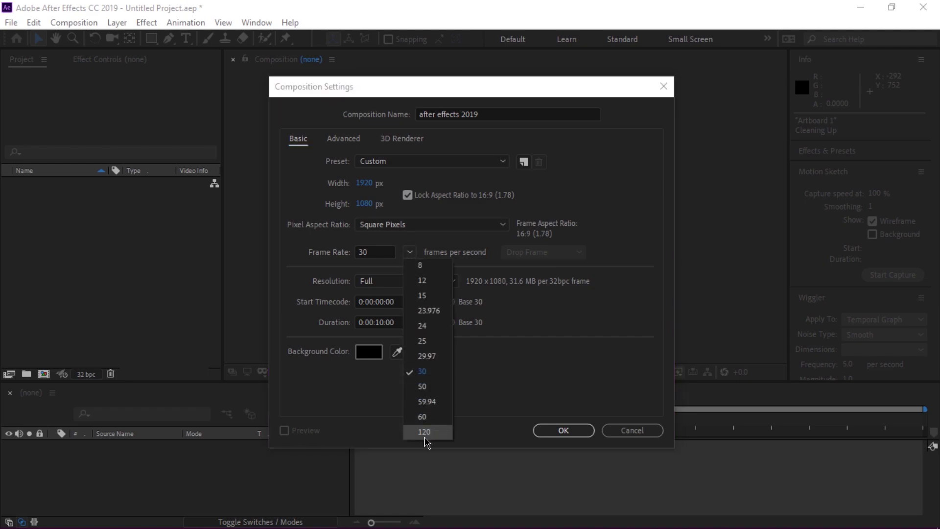
click(444, 255)
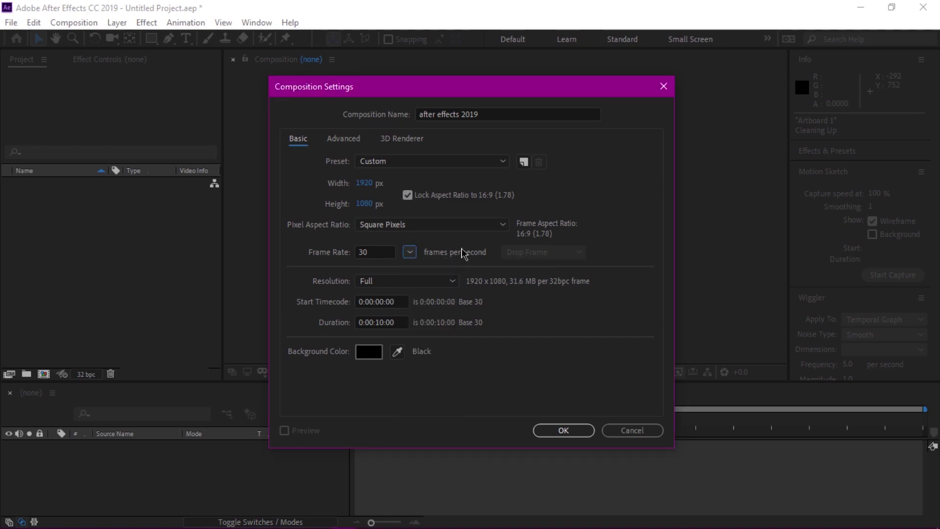
click(383, 252)
Review the resolution options and set the composition's resolution to Third.
click(399, 289)
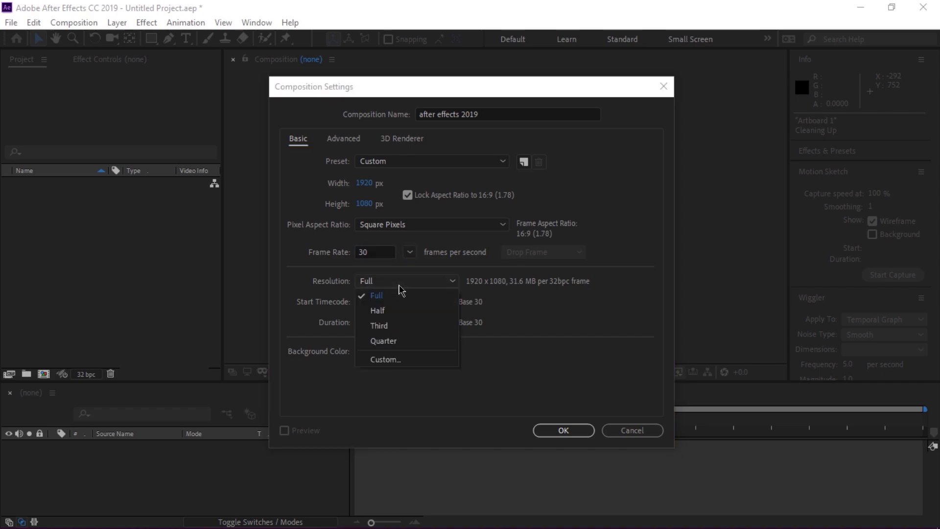
click(553, 291)
click(443, 285)
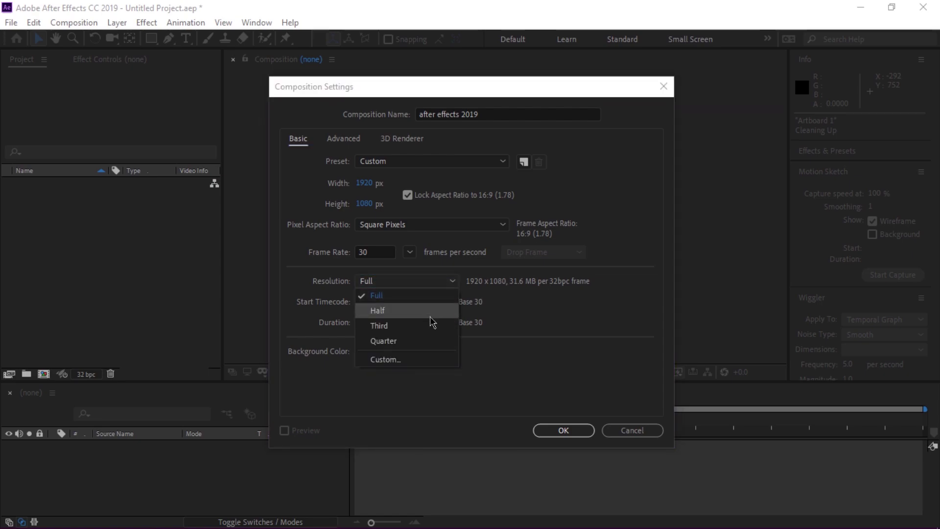
click(431, 295)
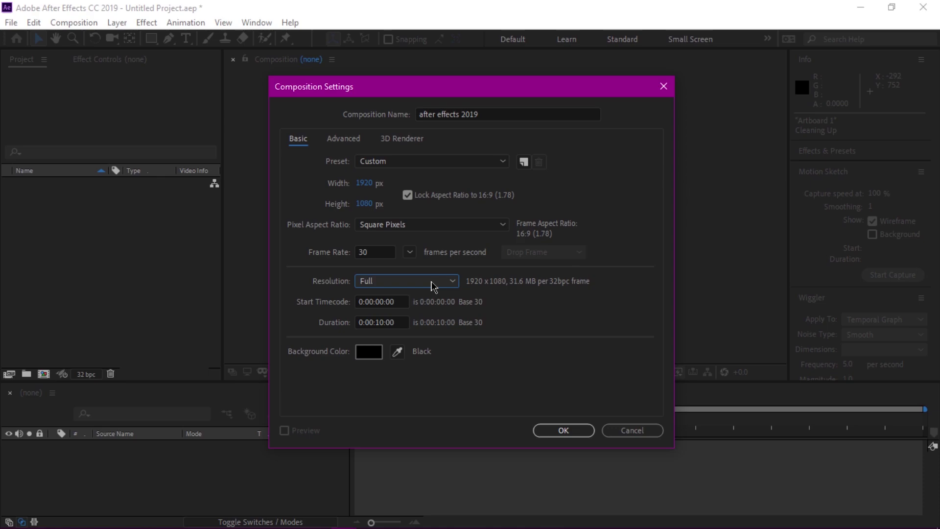
click(432, 281)
click(416, 302)
click(418, 283)
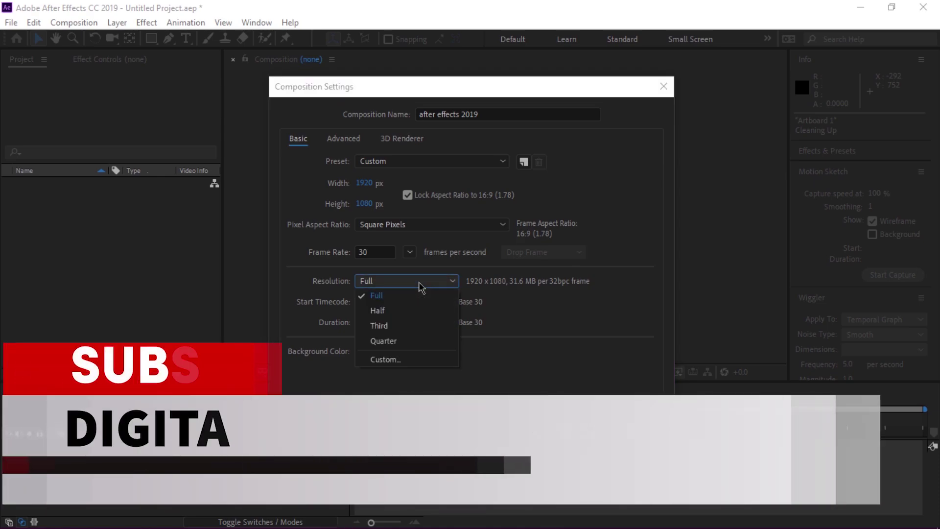
click(416, 329)
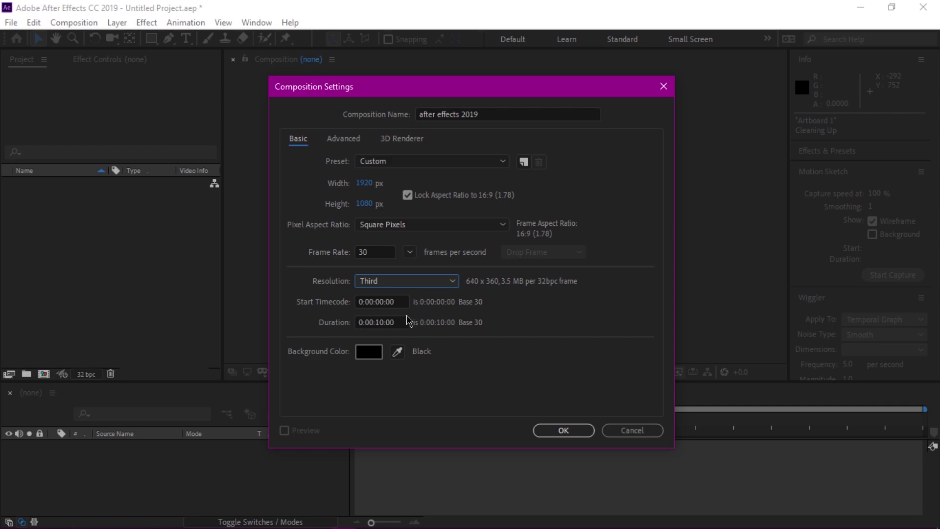
Set the composition's duration to 0:00:30:00.
click(381, 321)
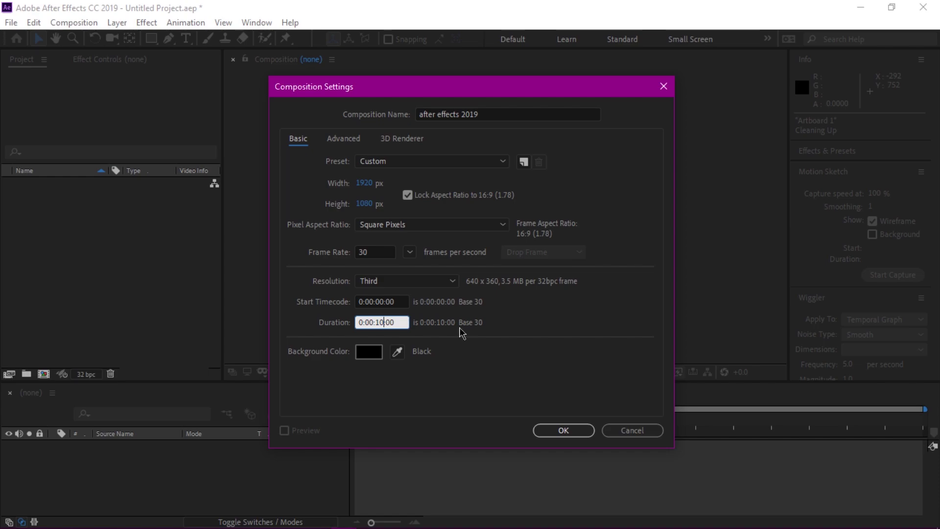
key(BackSpace)
key(BackSpace)
text(45)
key(BackSpace)
key(BackSpace)
text(30)
Check the background color choices, keep black, and create the composition with these settings.
click(369, 354)
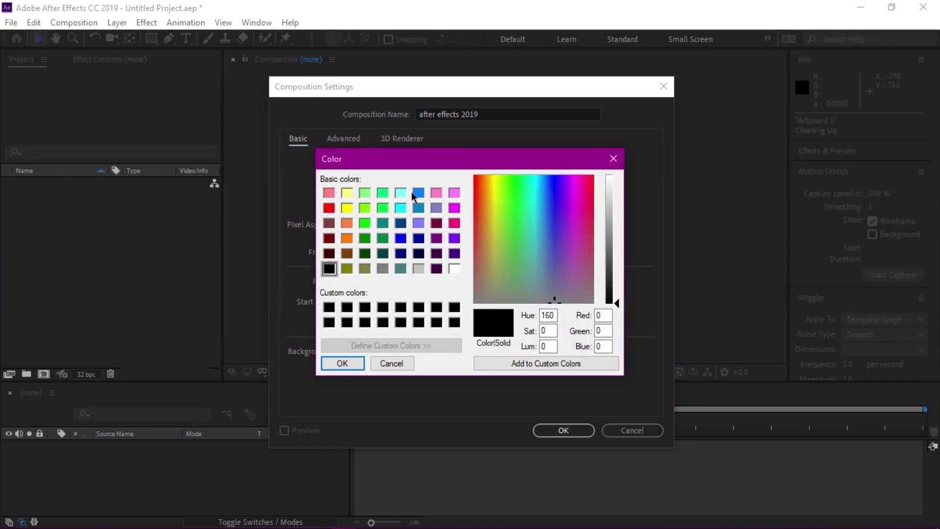
drag(487, 159, 506, 142)
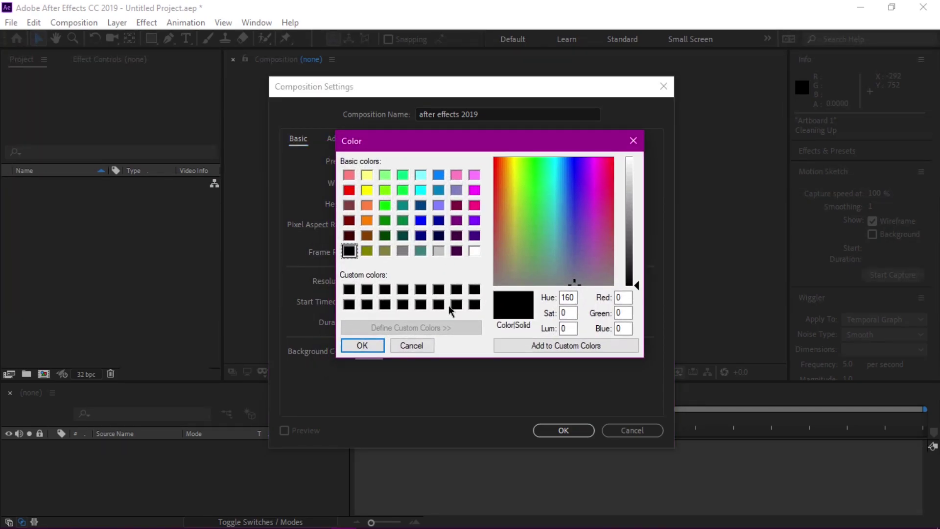
click(363, 346)
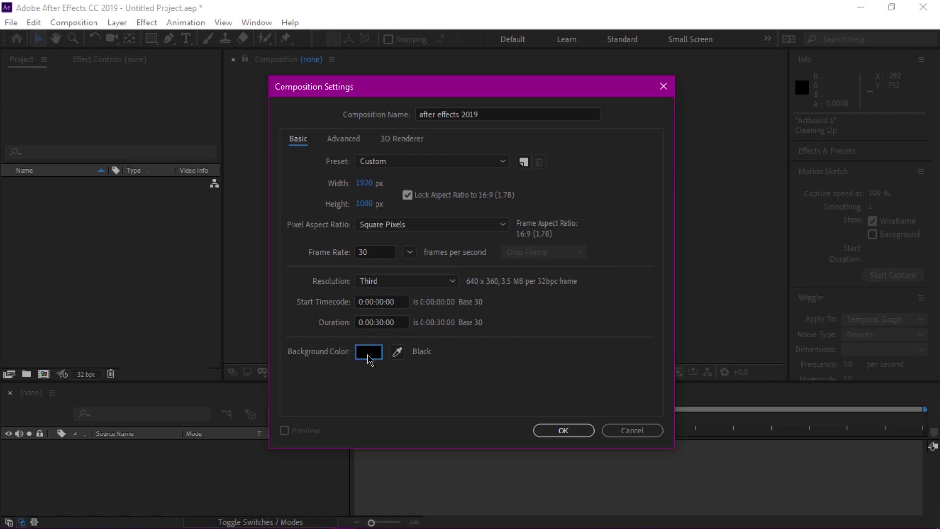
click(368, 351)
click(392, 363)
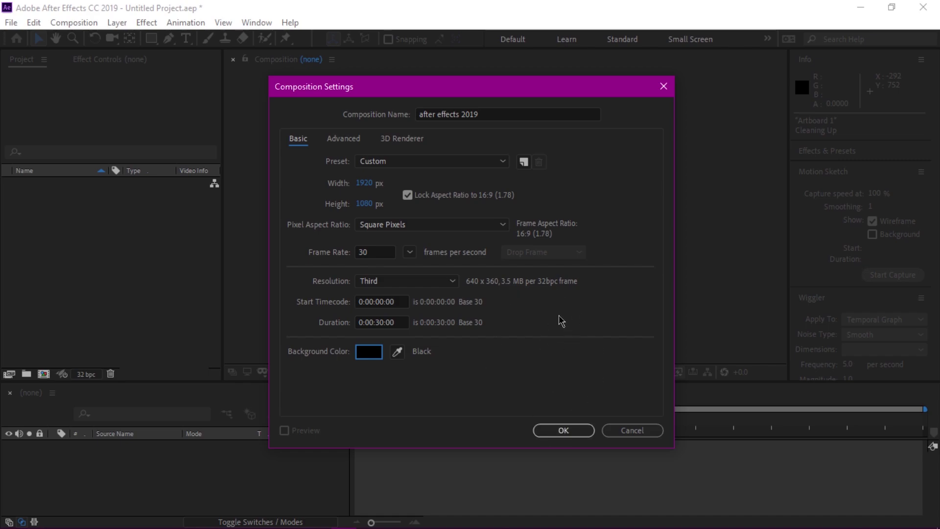
click(548, 432)
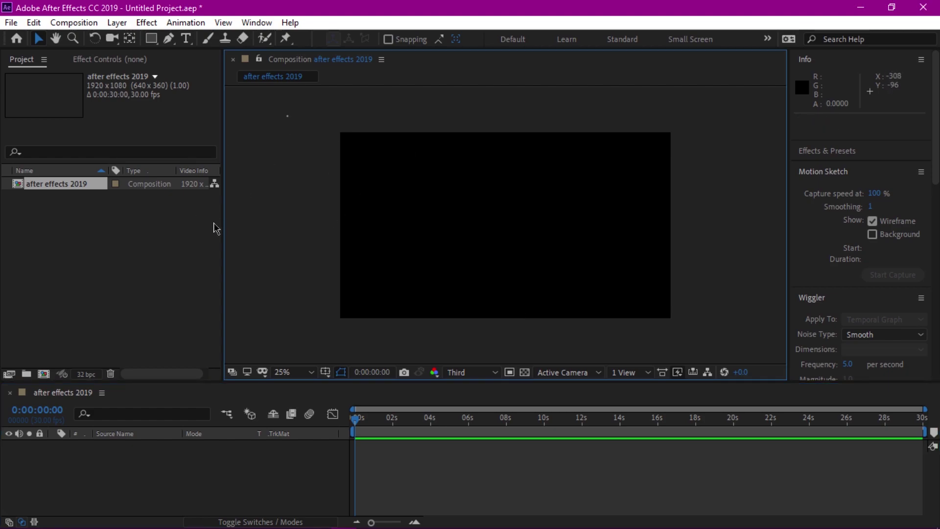
Open the name of the "after effects 2019" composition for editing in the project's item list.
click(196, 250)
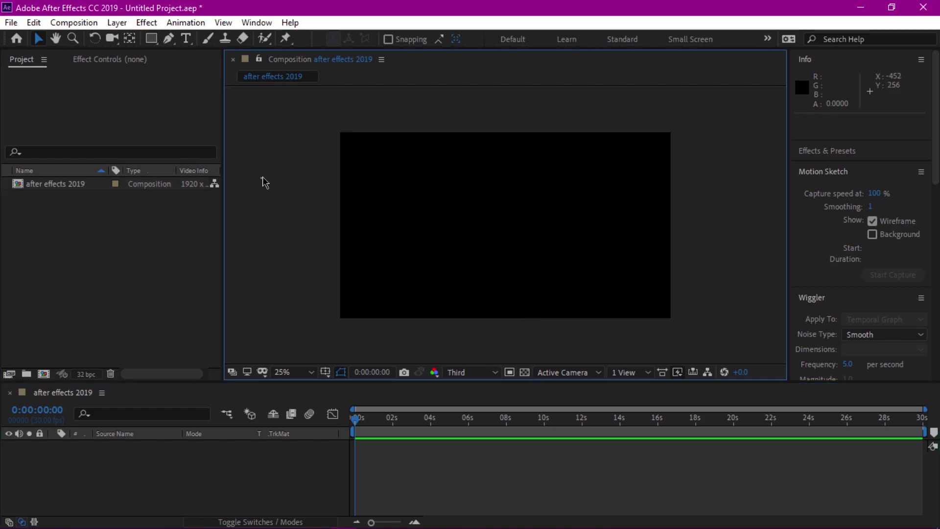
click(18, 235)
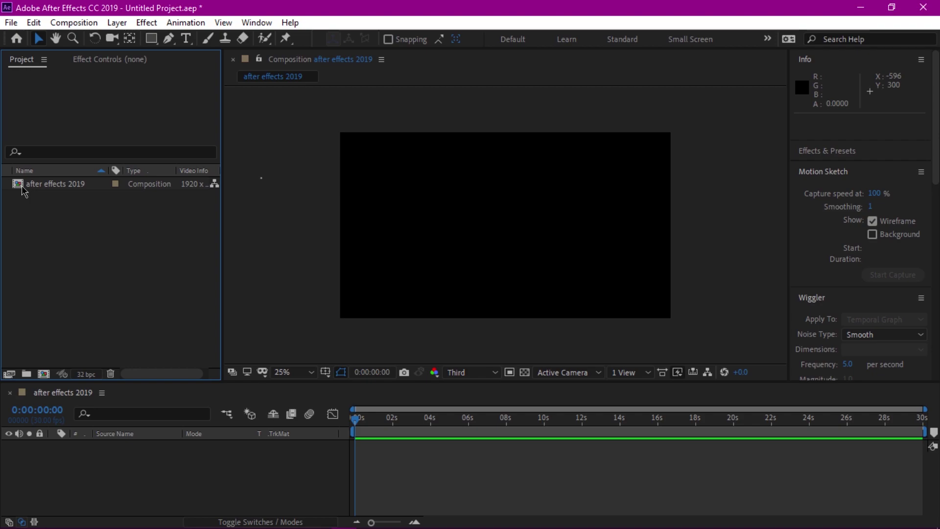
right_click(38, 186)
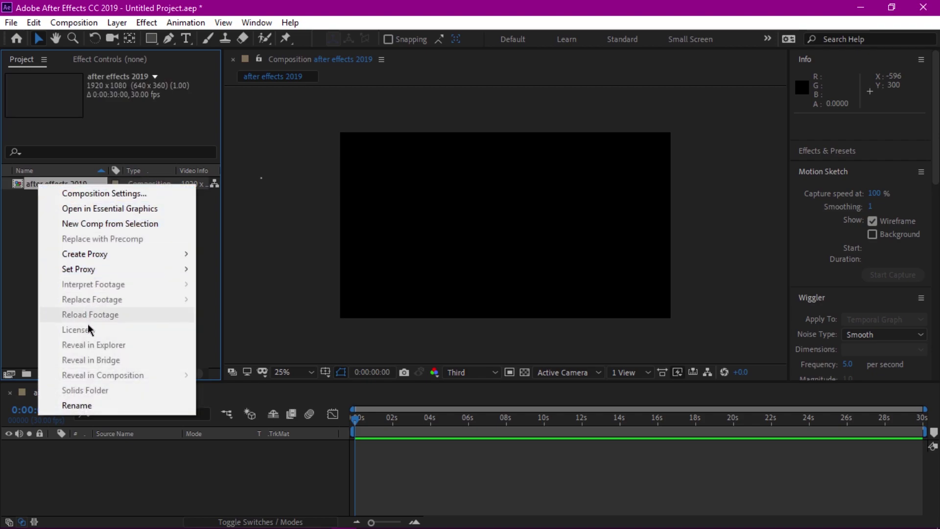
click(77, 405)
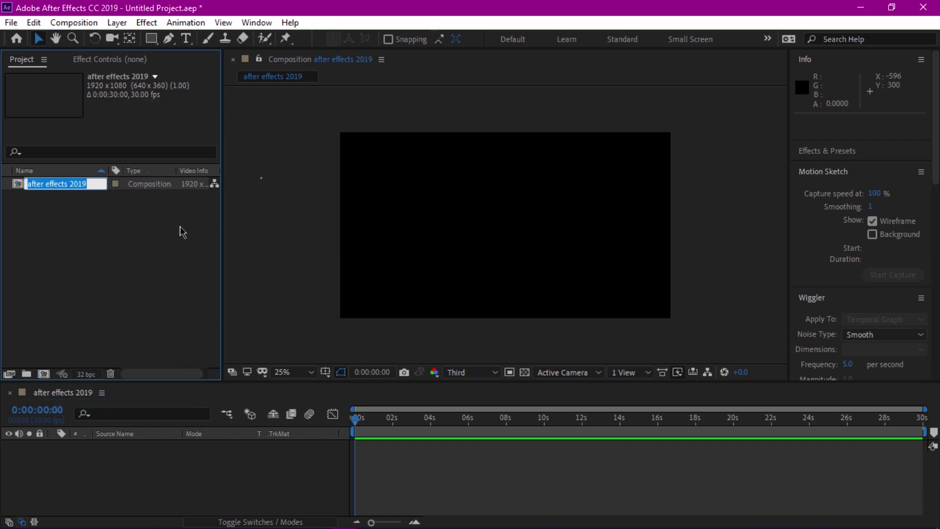
Widen the Project panel, and maximize it temporarily before restoring the full workspace.
drag(222, 224, 275, 219)
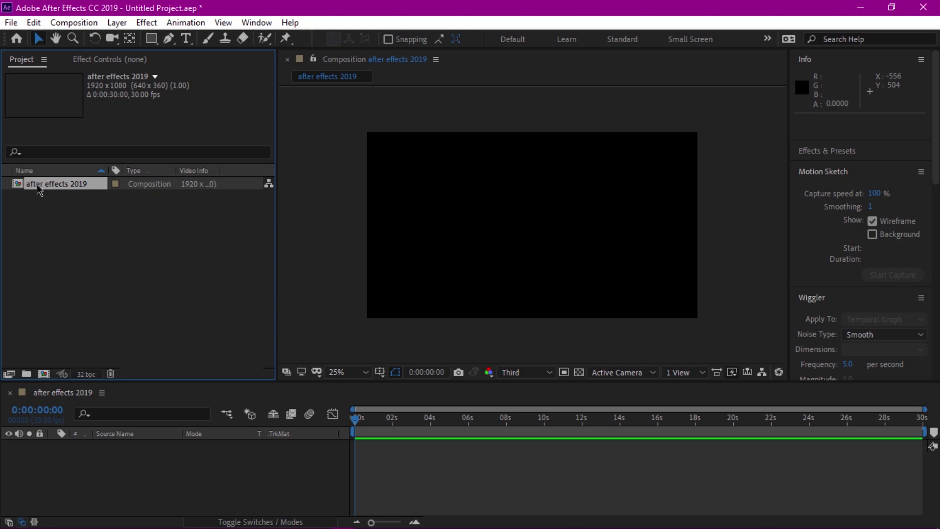
double_click(23, 60)
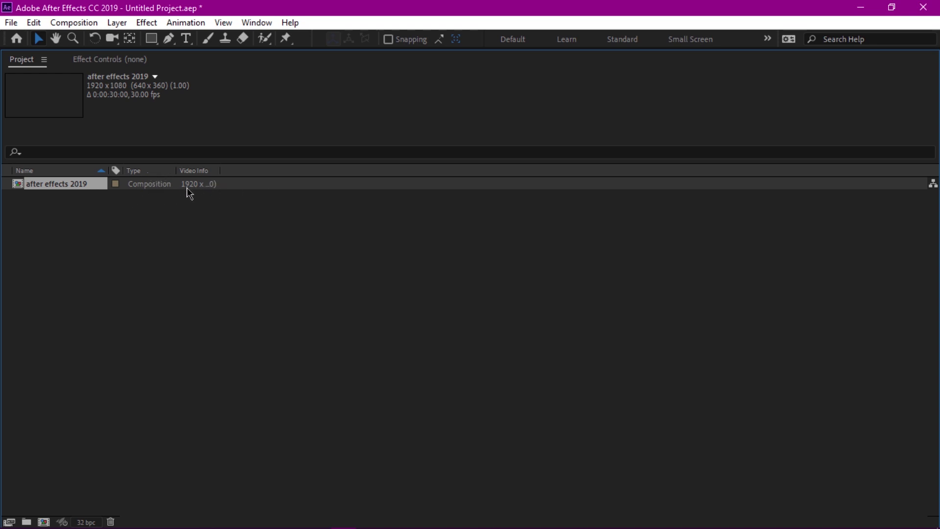
double_click(26, 64)
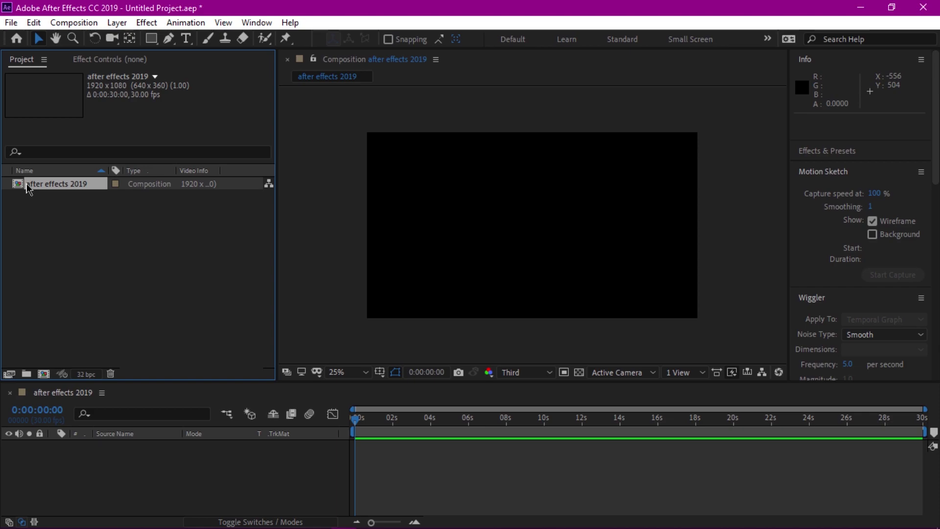
Delete the "after effects 2019" composition, and create a new composition from the 678598981 footage in the Assets folder.
key(Delete)
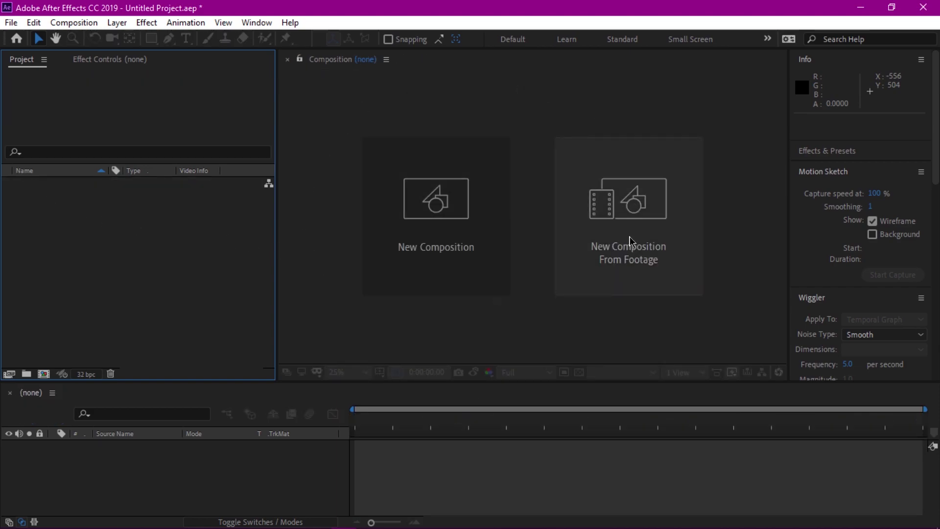
click(651, 209)
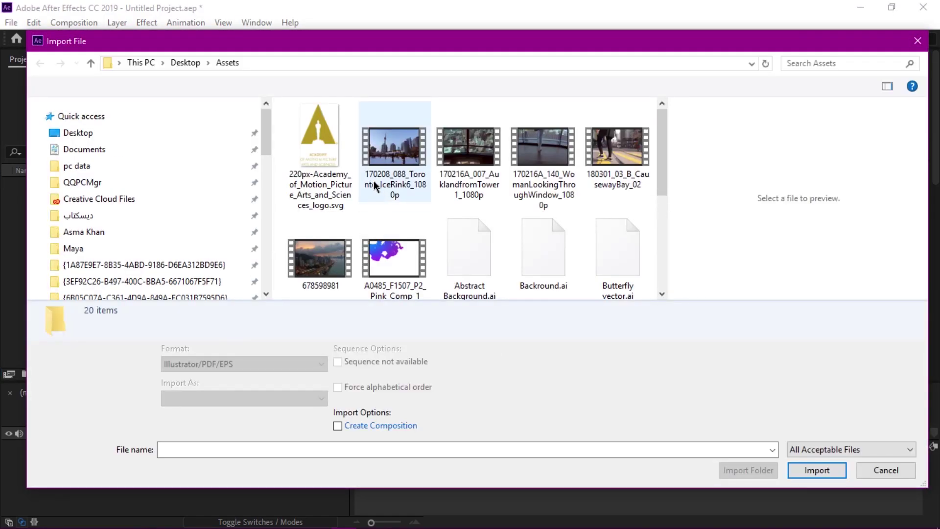
drag(664, 131, 651, 154)
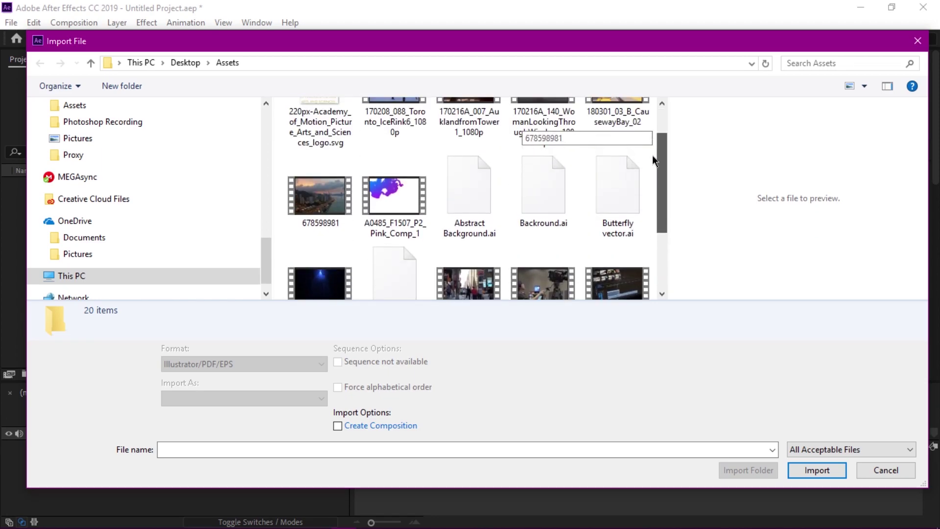
click(320, 195)
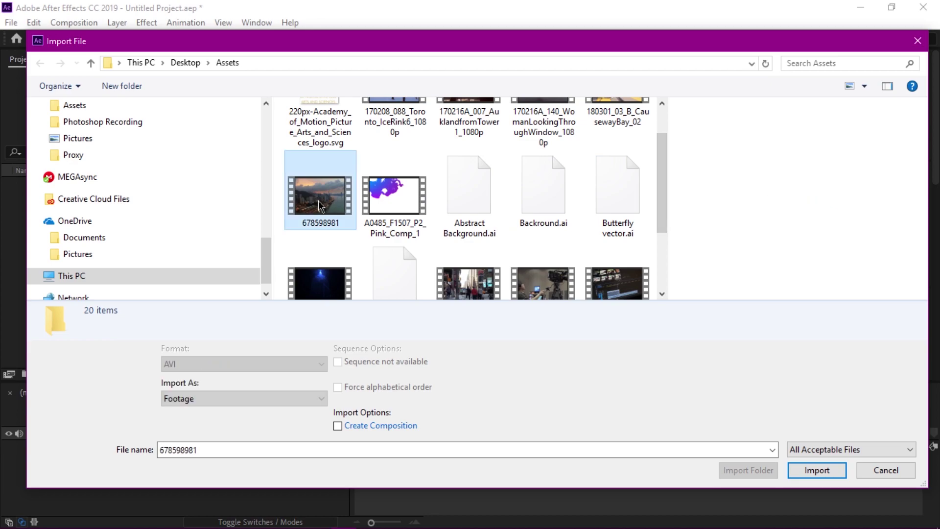
click(818, 470)
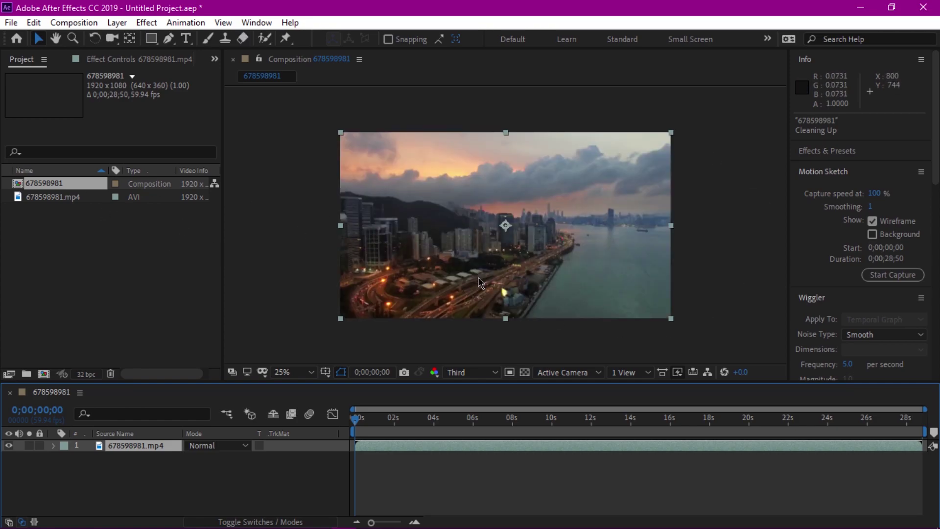
drag(224, 274, 267, 270)
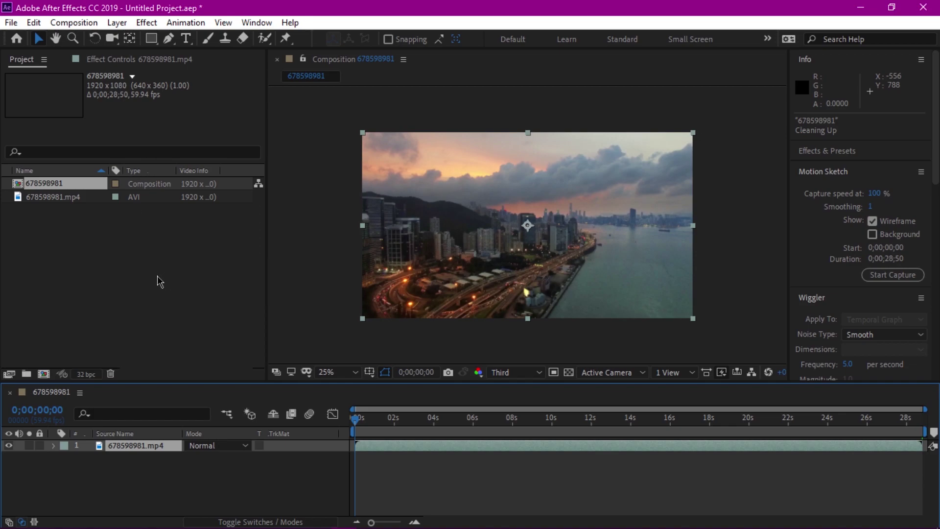
Import the 180301_03_B_CausewayBay_02 footage from the Assets folder and create a composition from it.
click(148, 264)
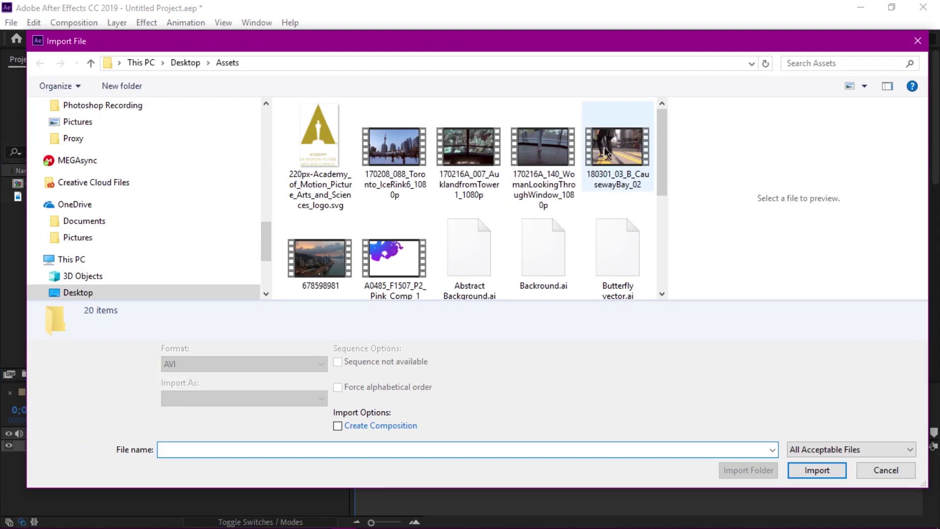
click(607, 152)
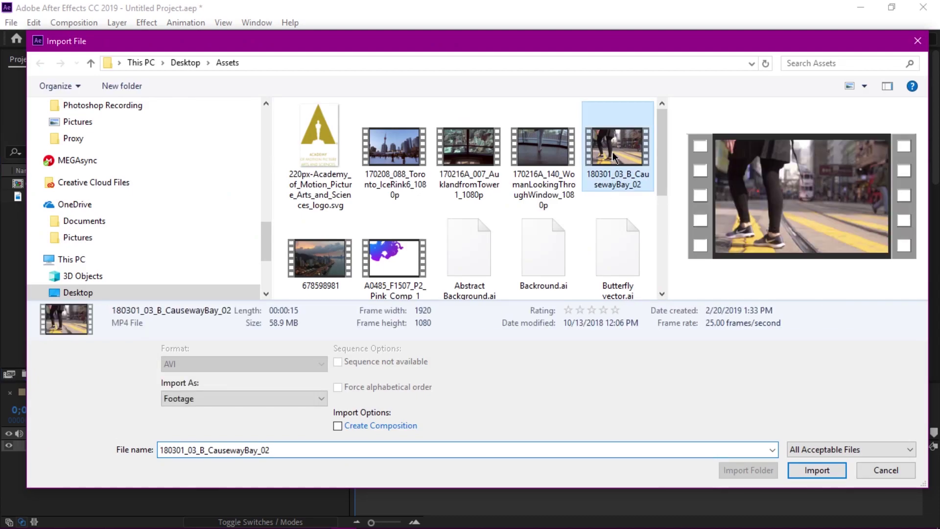
click(801, 467)
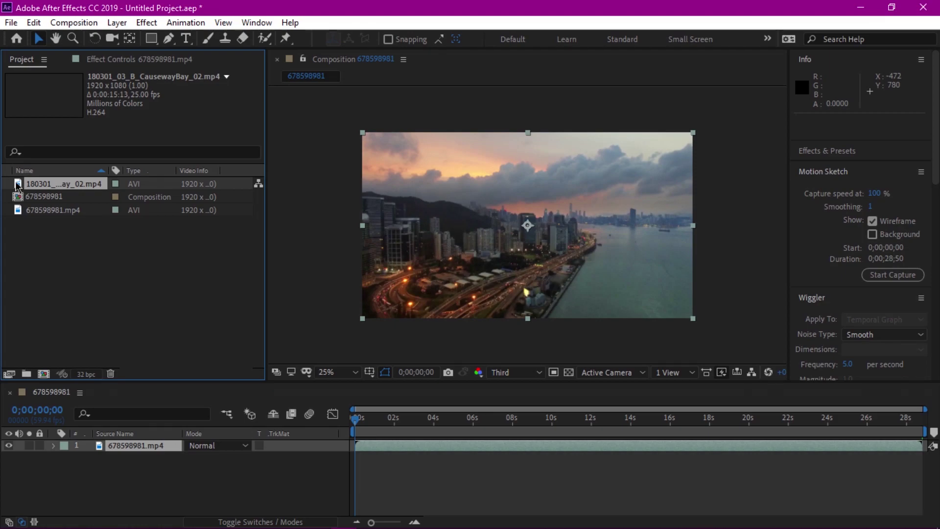
drag(17, 185, 42, 376)
drag(40, 373, 41, 373)
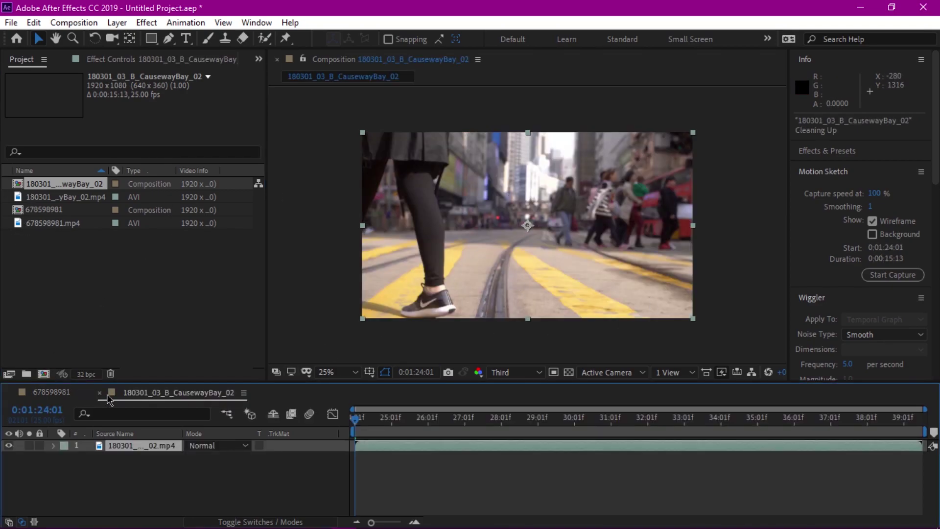
Switch the timeline to the 678598981 composition.
click(148, 496)
click(52, 394)
right_click(52, 396)
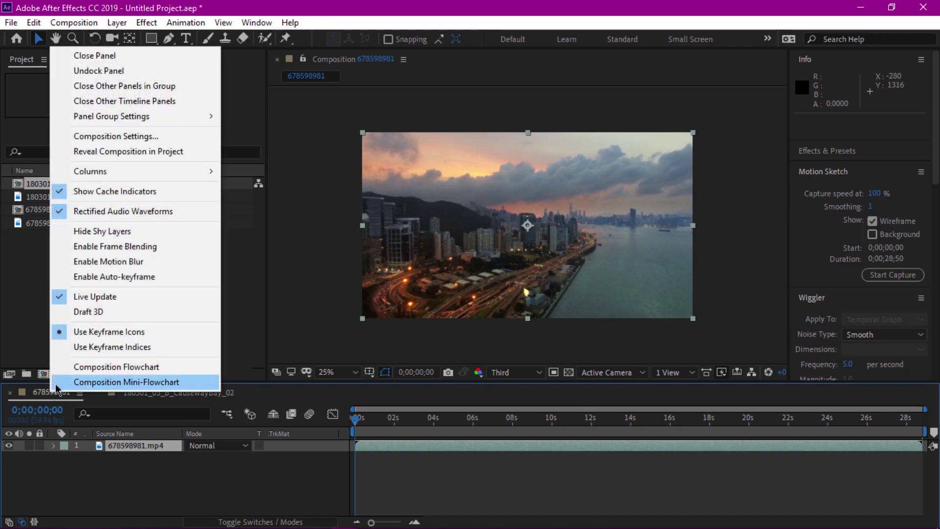
click(87, 468)
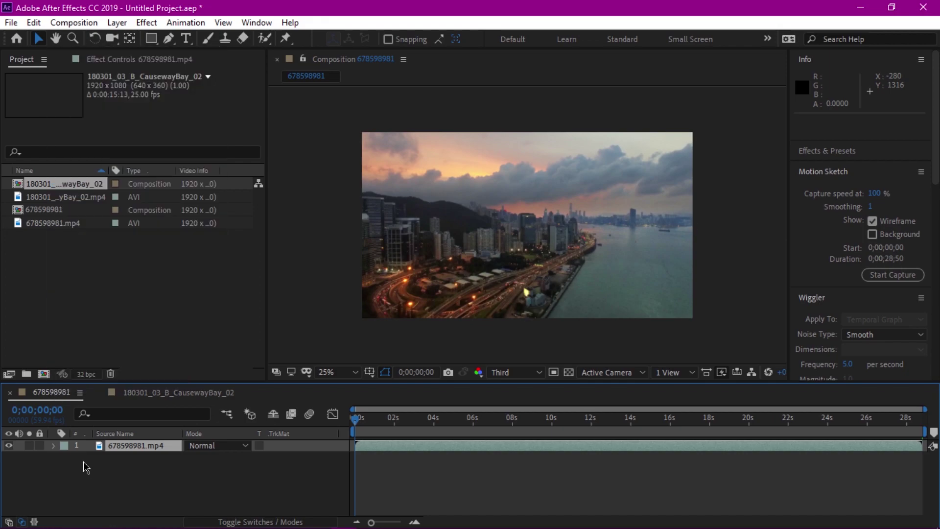
Rename the 180301_03_B_CausewayBay_02 composition as "Comp 1" in the project's item list.
right_click(29, 185)
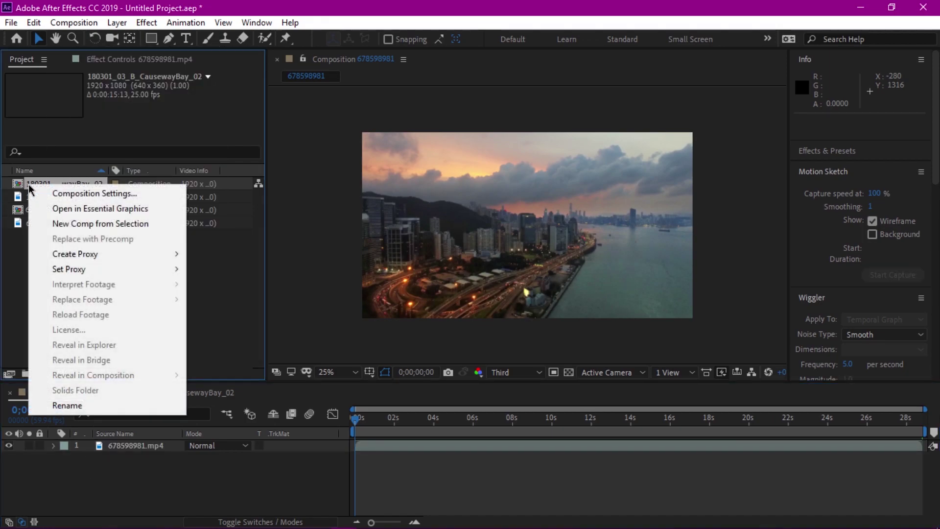
click(67, 405)
text(Copm)
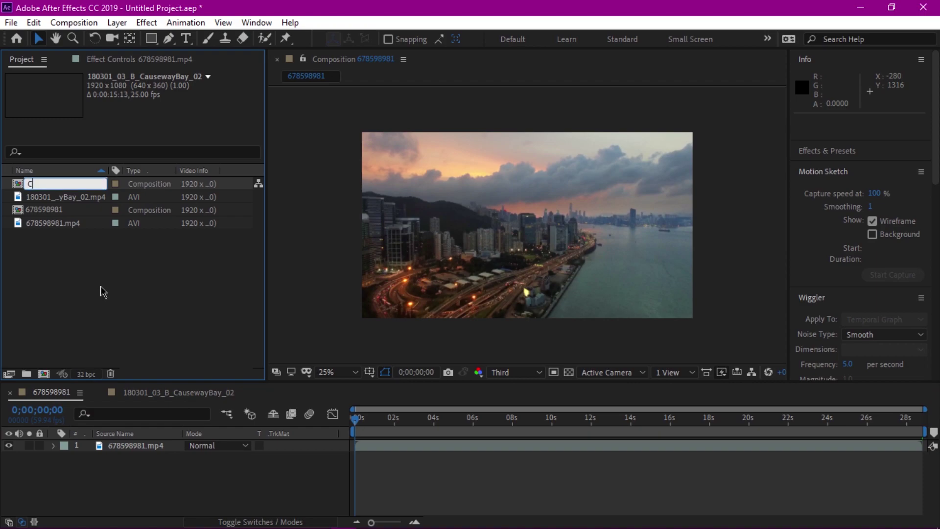
key(BackSpace)
key(BackSpace)
text(mp 1)
key(Return)
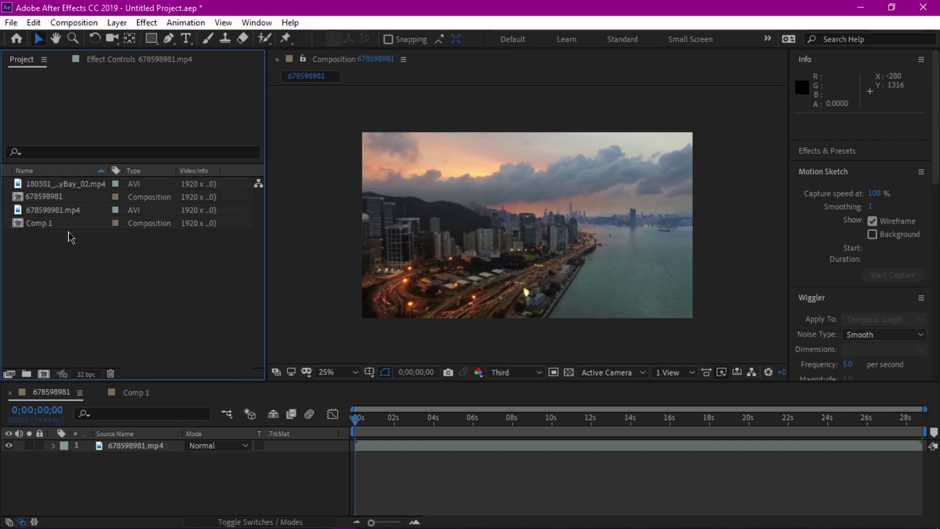
Rename the 678598981 composition as "Comp2" in the project's item list.
right_click(51, 197)
click(102, 416)
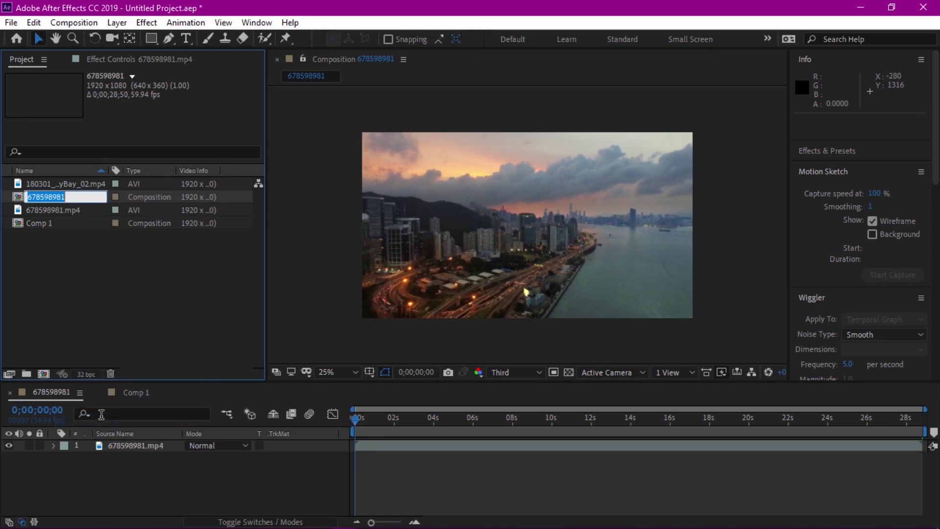
text(Co)
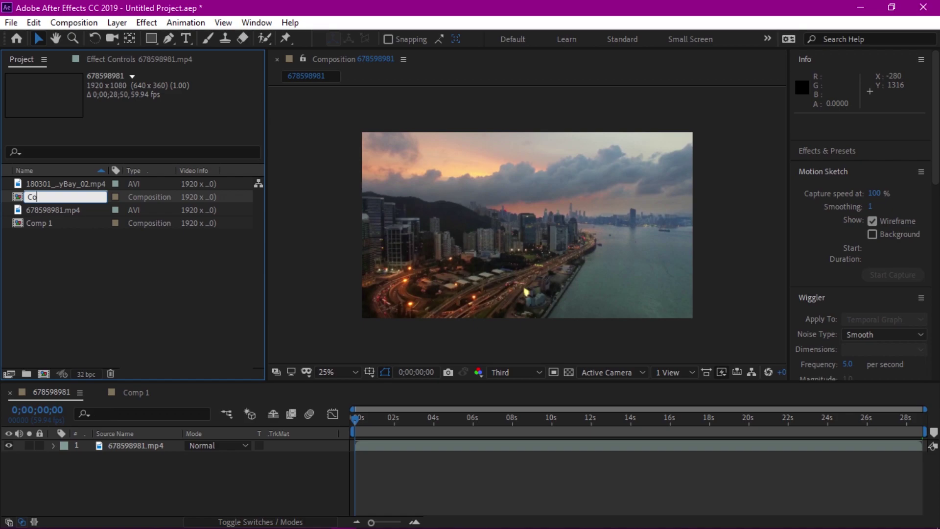
text(mp2)
click(146, 310)
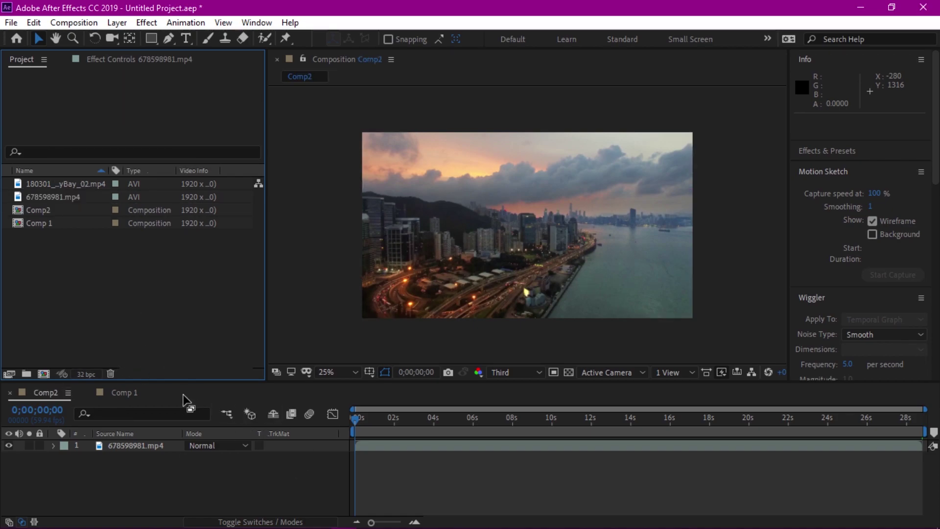
Switch between the Comp2 and Comp 1 timelines to compare them, ending on Comp 1.
click(112, 397)
click(45, 393)
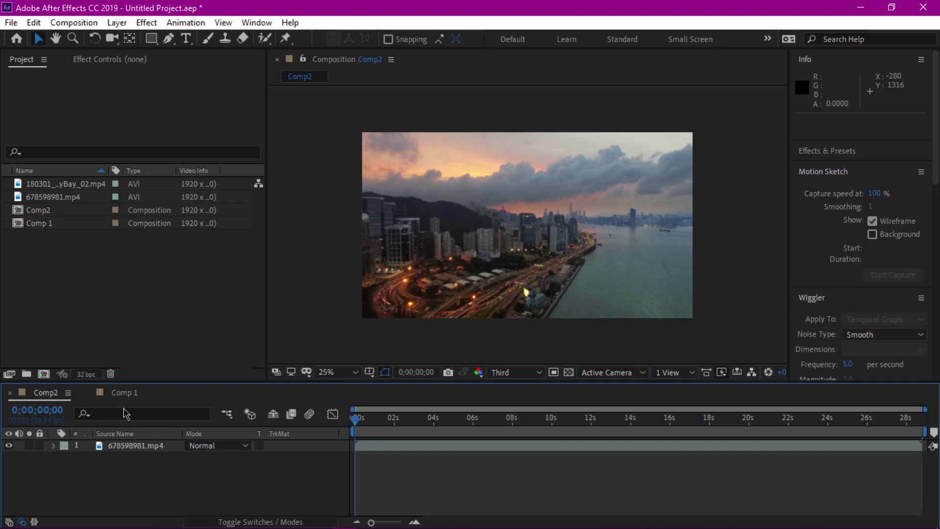
click(125, 390)
Create a 1920 x 1080 composition named "Comp 3" at 30 fps with a 0:00:30:00 duration, and return to the Comp2 timeline.
click(73, 22)
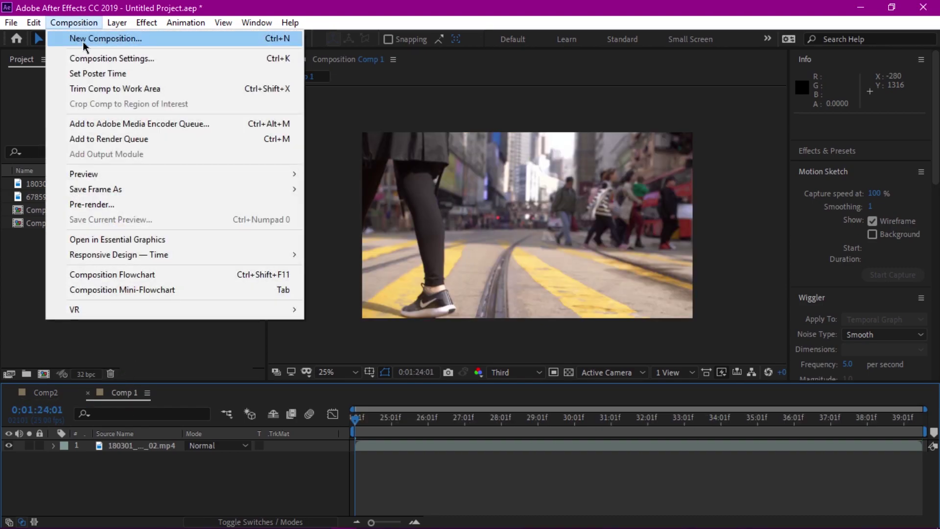
click(84, 40)
click(457, 112)
text(1920)
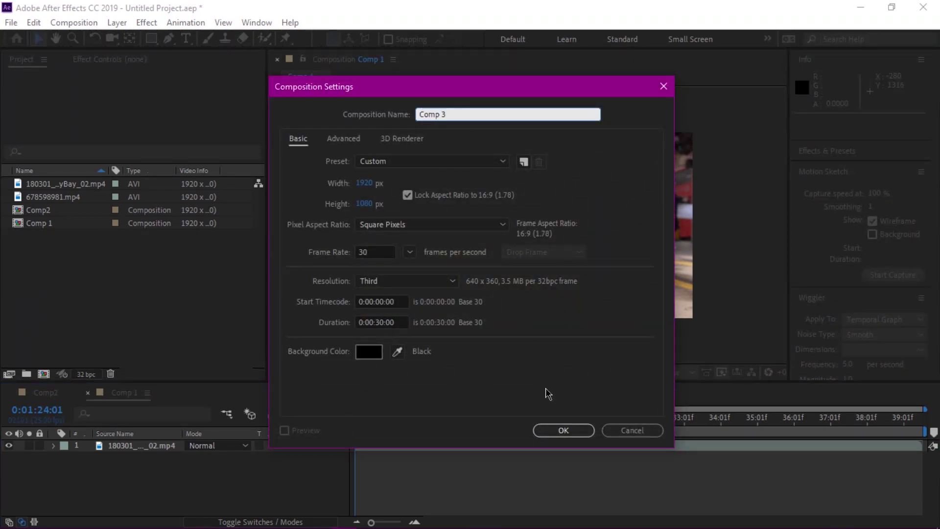
click(552, 430)
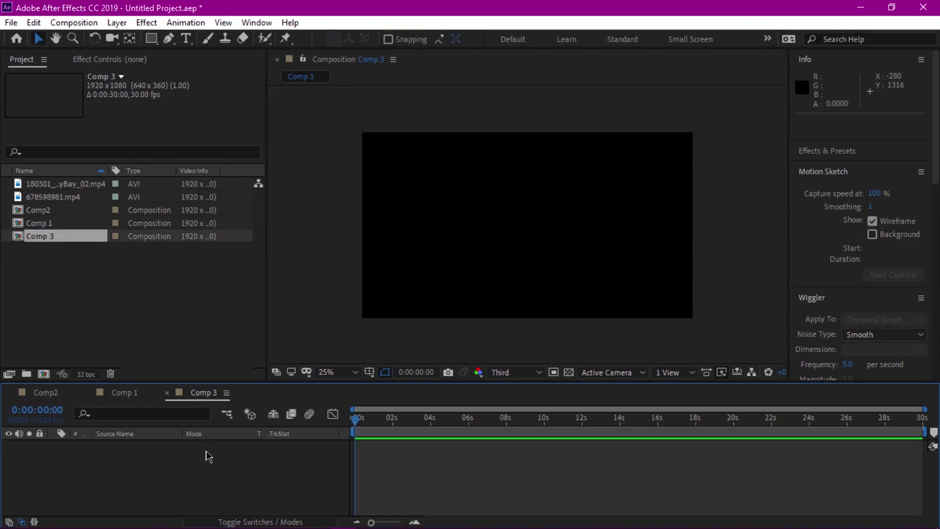
click(45, 393)
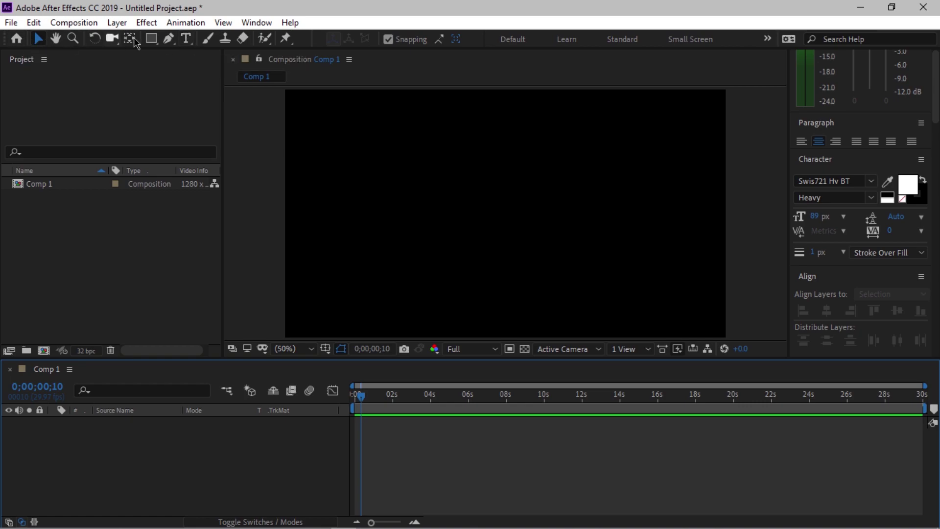
Add a text layer reading "Digital Creations" to Comp 1 and return to the Selection tool.
click(186, 39)
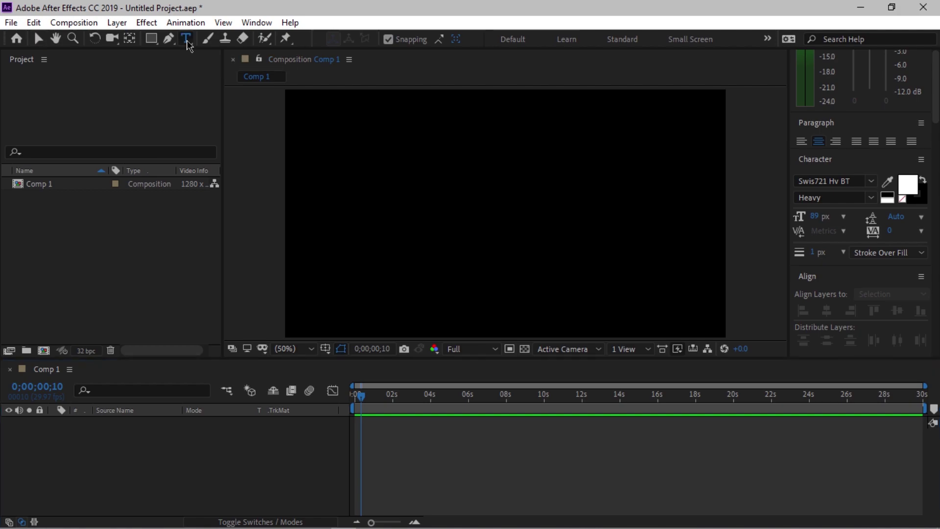
click(410, 210)
text(D)
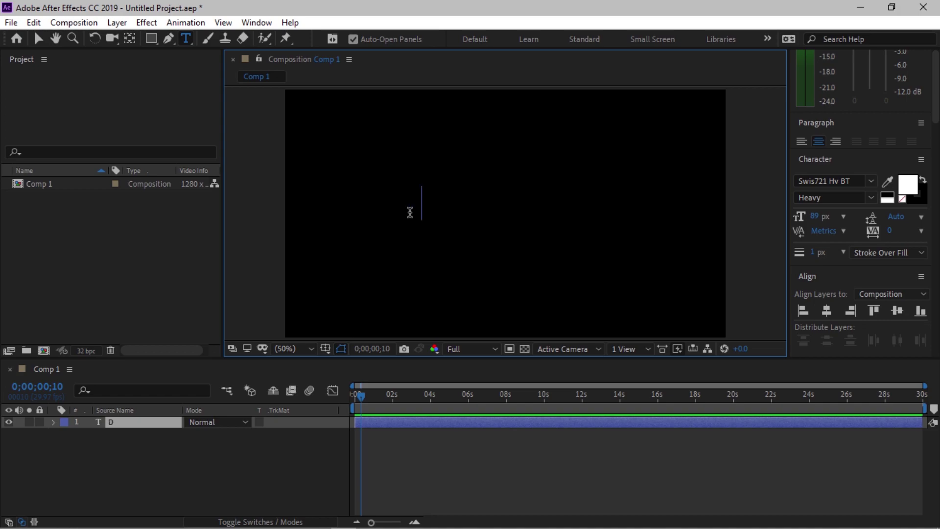
text(igita)
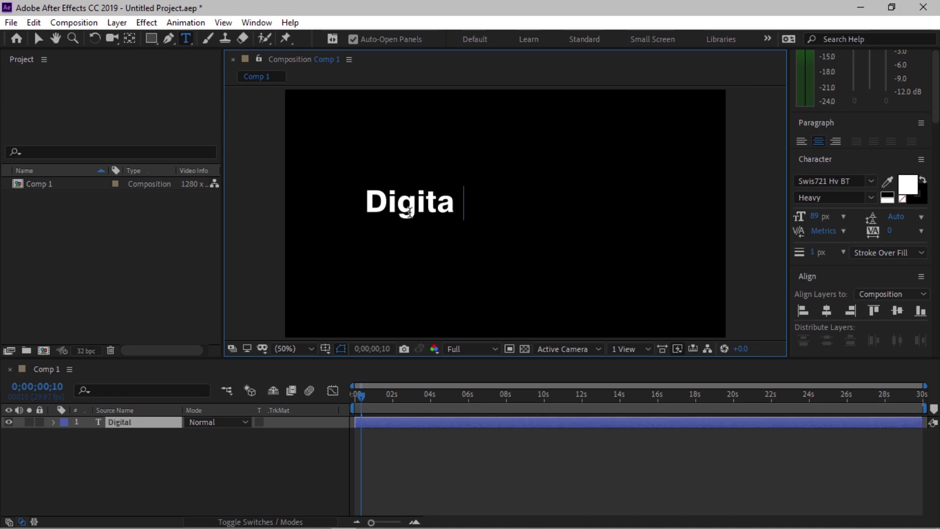
text(l Creations)
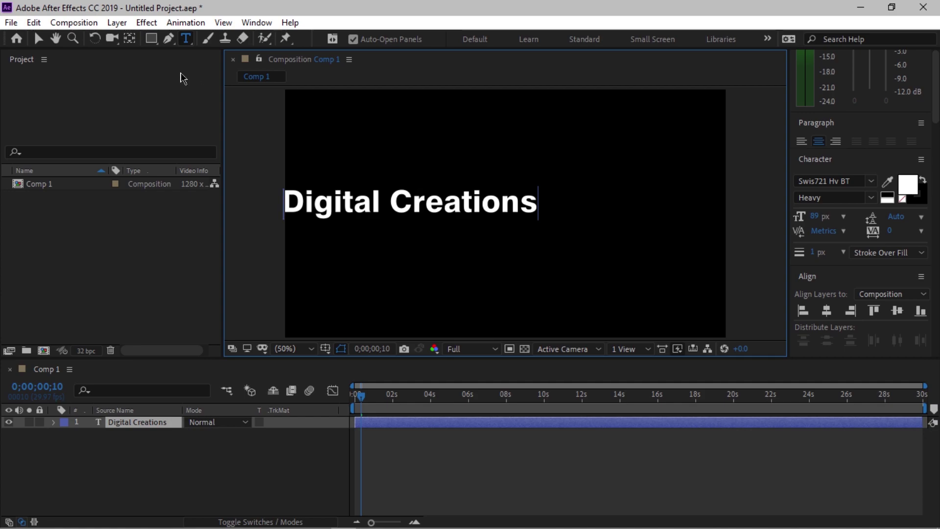
click(38, 39)
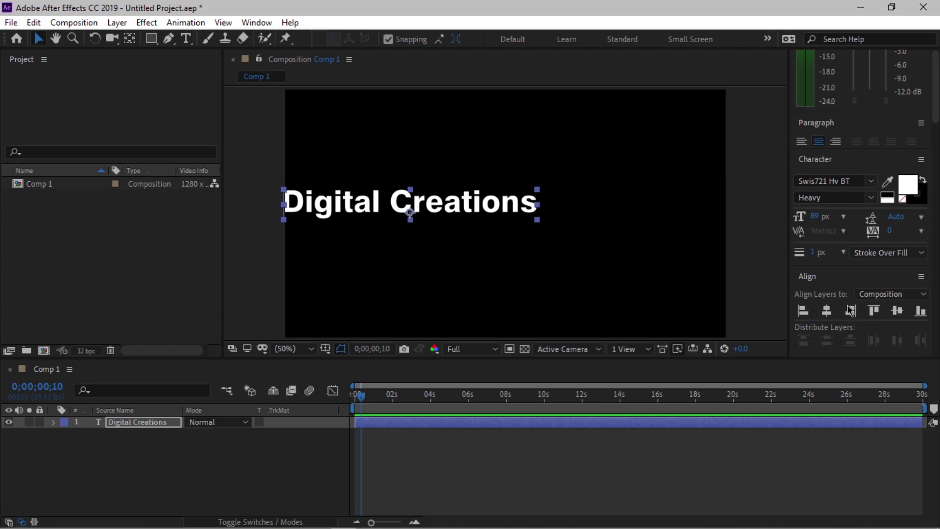
Align the "Digital Creations" text to the center of the composition horizontally and vertically, and deselect it.
click(921, 313)
click(896, 310)
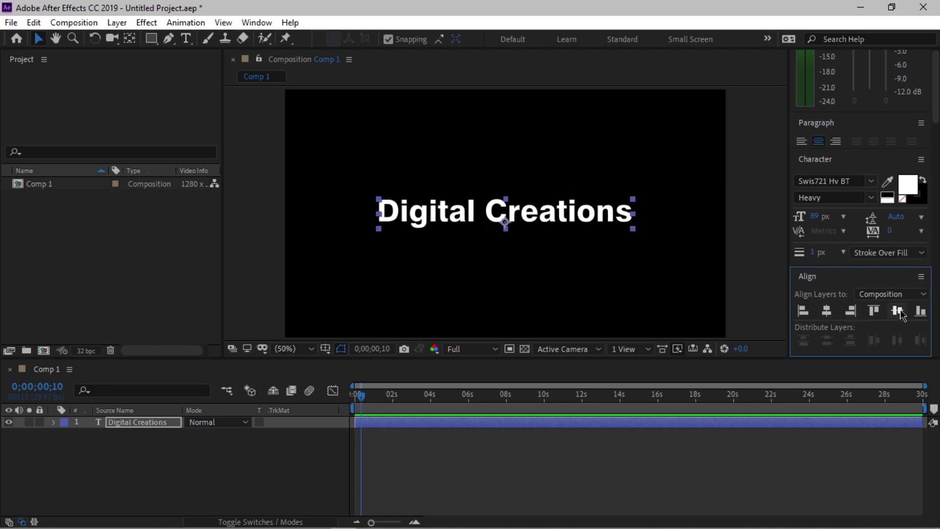
click(112, 472)
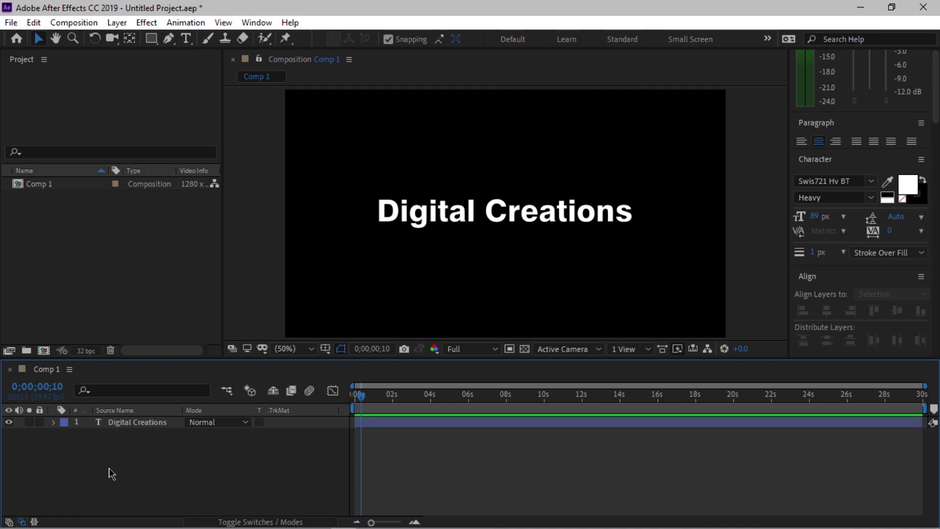
Examine the types of new layers that can be created in the timeline, without adding one.
right_click(111, 473)
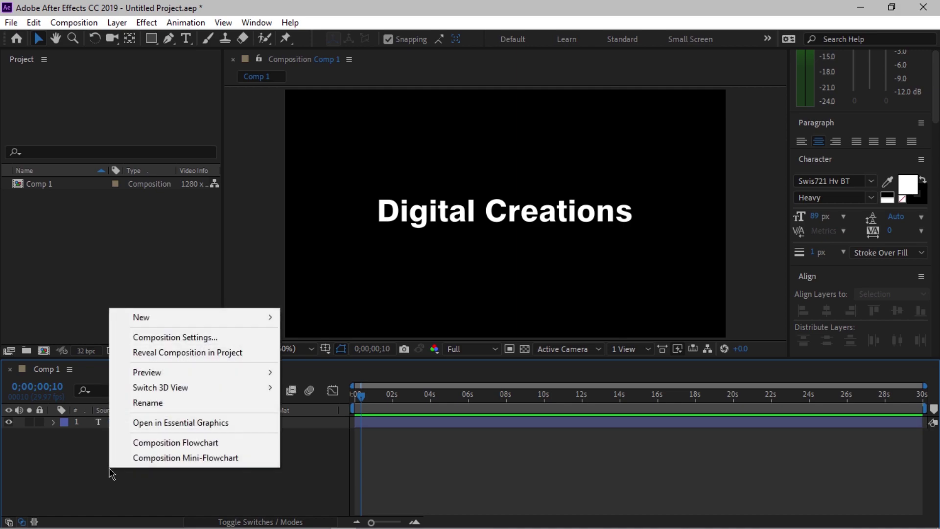
mouse_move(139, 318)
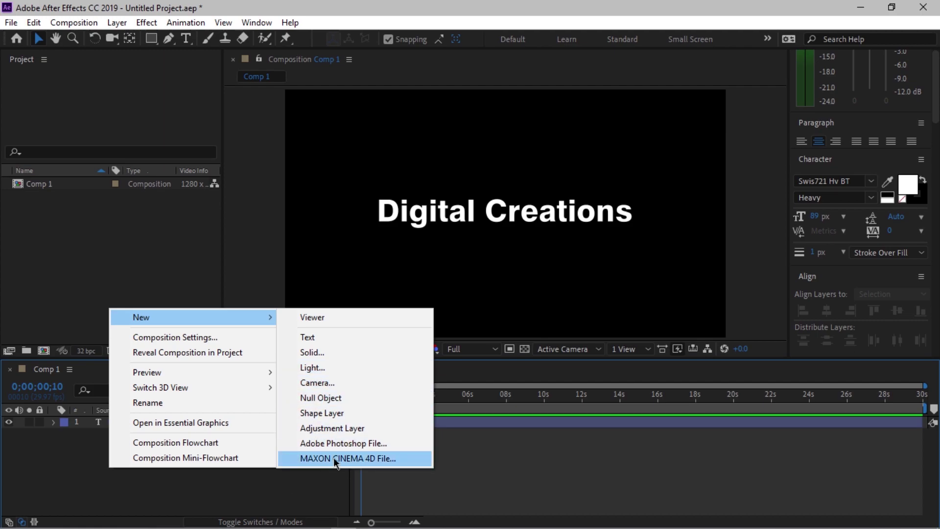
click(258, 495)
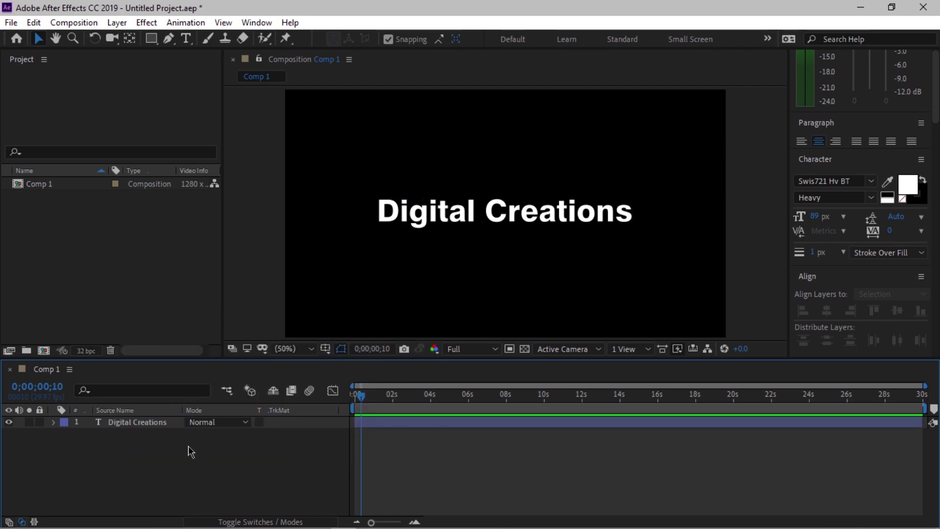
Reveal the Transform properties of the "Digital Creations" layer and enlarge the timeline area to show them all.
click(65, 428)
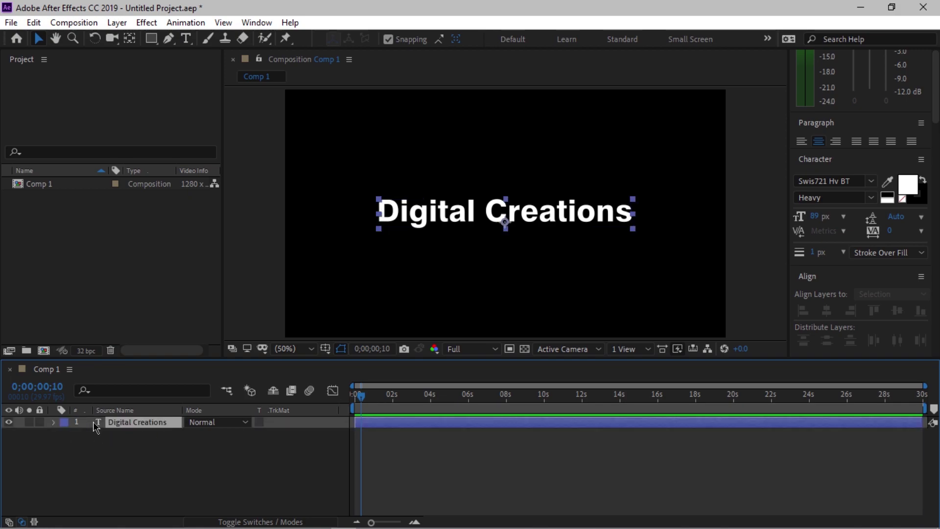
click(53, 425)
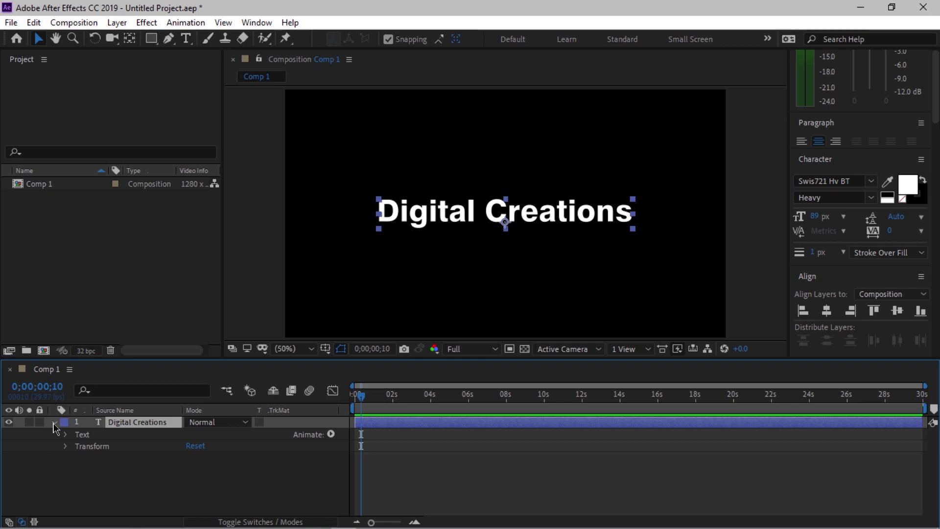
click(65, 447)
drag(134, 367, 132, 323)
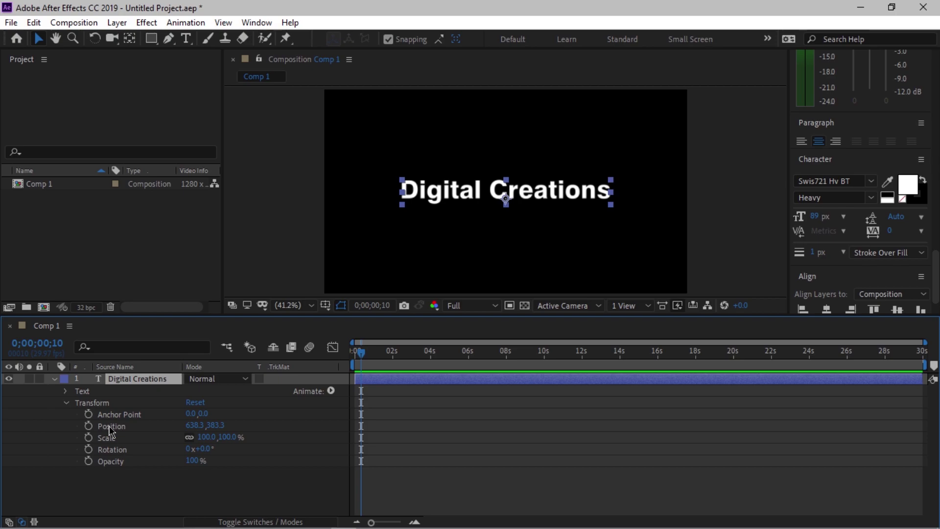
Animate the text layer's Scale from 100% at 0;00;00;19 to 130% at 0;00;06;00.
mouse_move(362, 357)
mouse_down()
mouse_move(427, 360)
mouse_move(358, 364)
mouse_up()
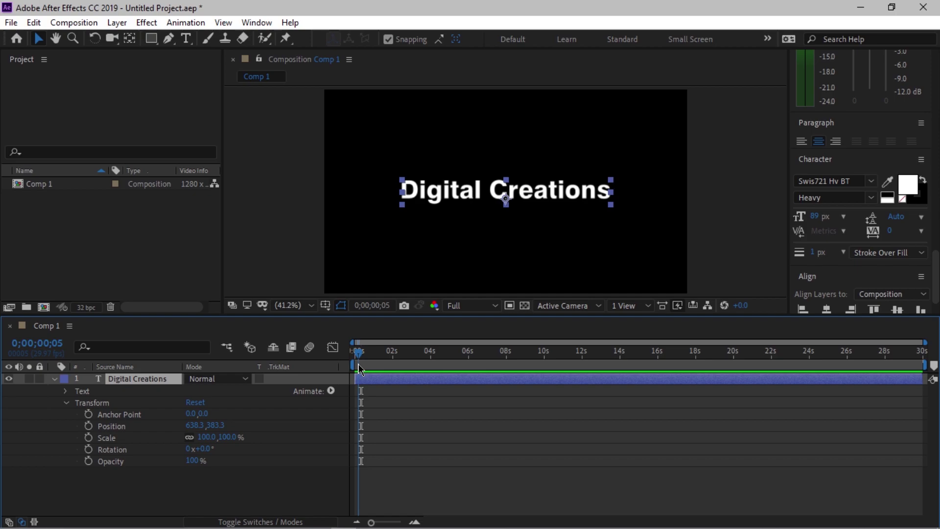
drag(358, 364, 366, 362)
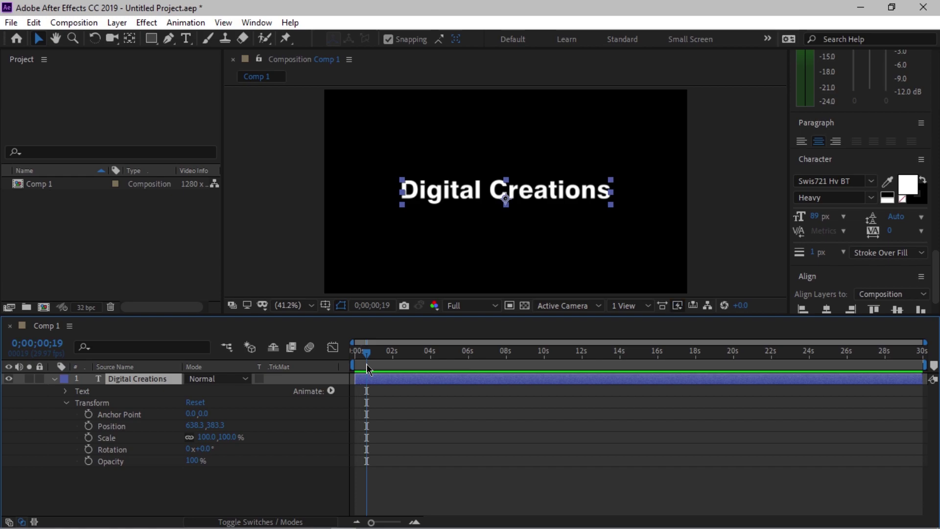
click(89, 437)
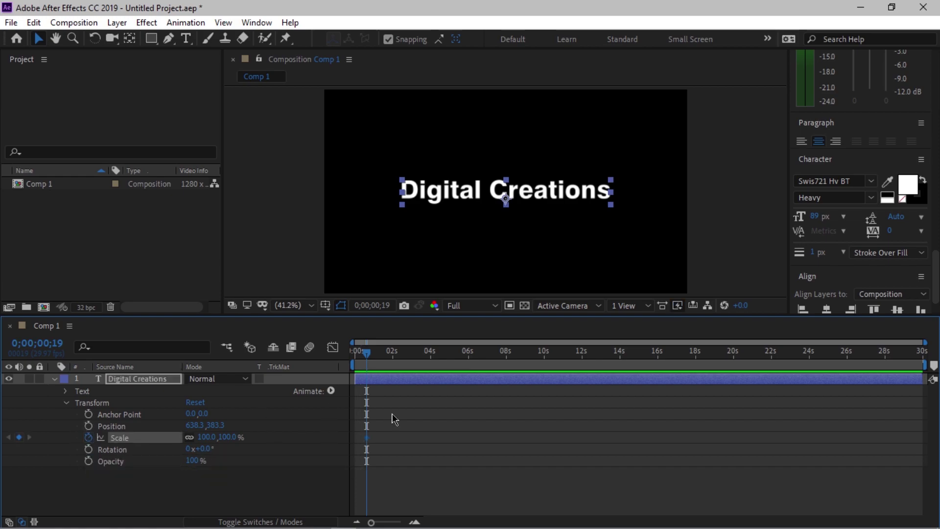
drag(368, 356, 469, 352)
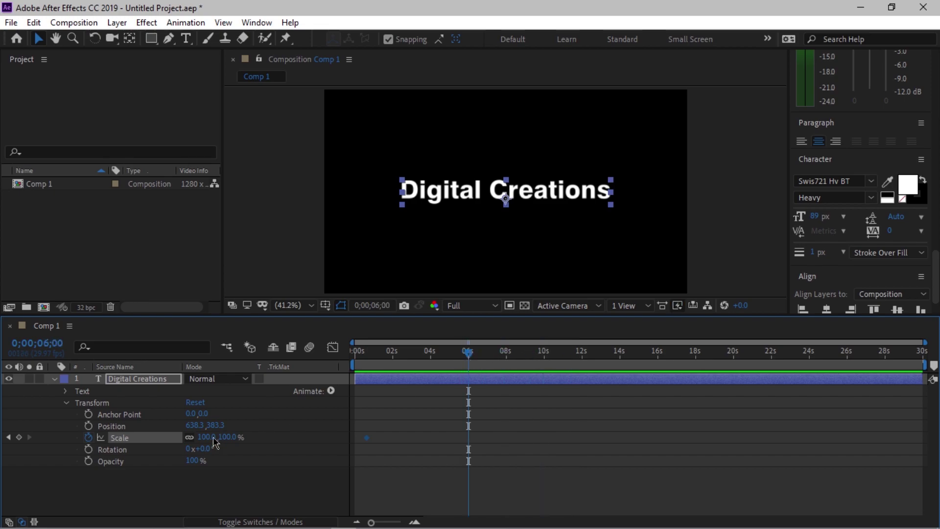
drag(204, 437, 432, 323)
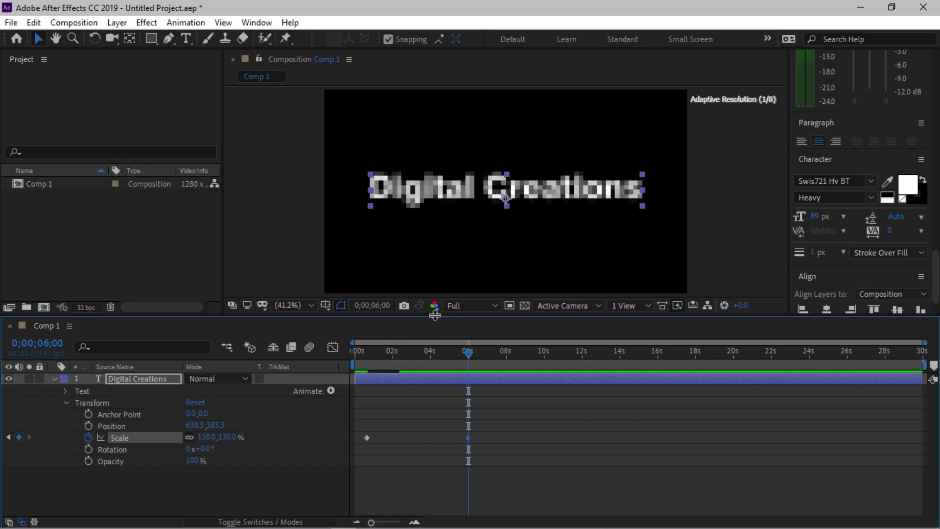
Set the composition preview resolution to Third and check the first Scale keyframe's time and value.
click(475, 305)
click(463, 375)
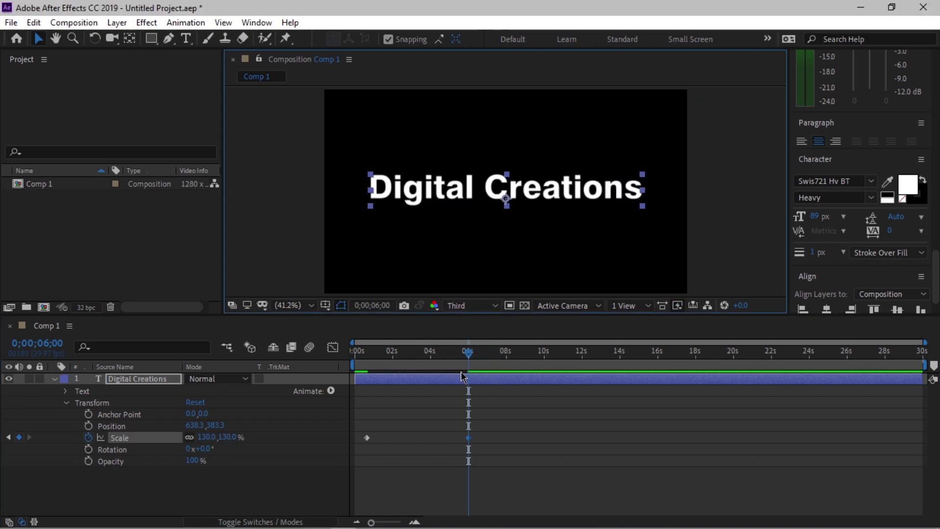
click(383, 483)
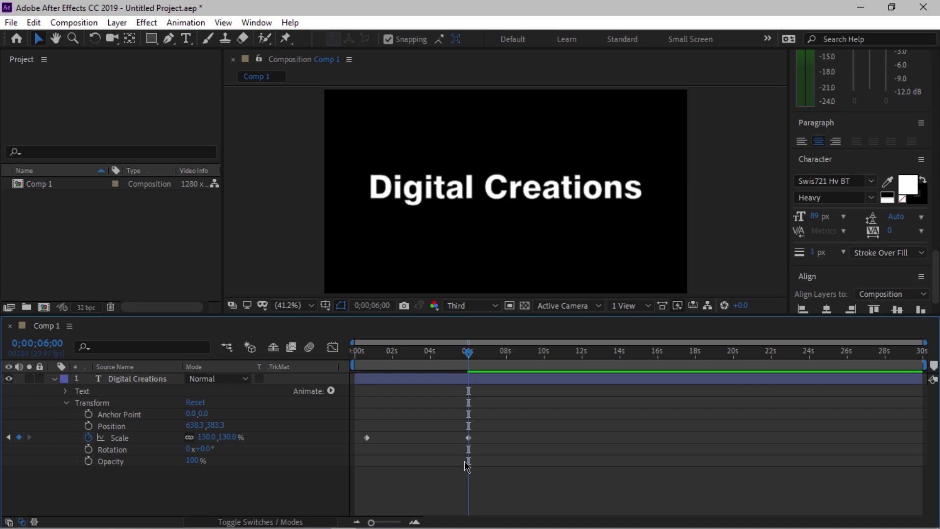
click(466, 464)
mouse_move(367, 438)
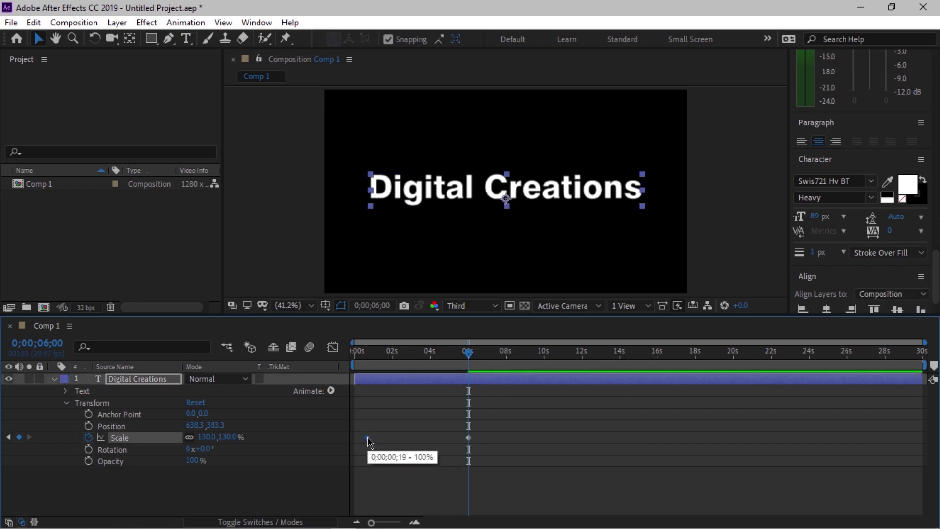
click(81, 491)
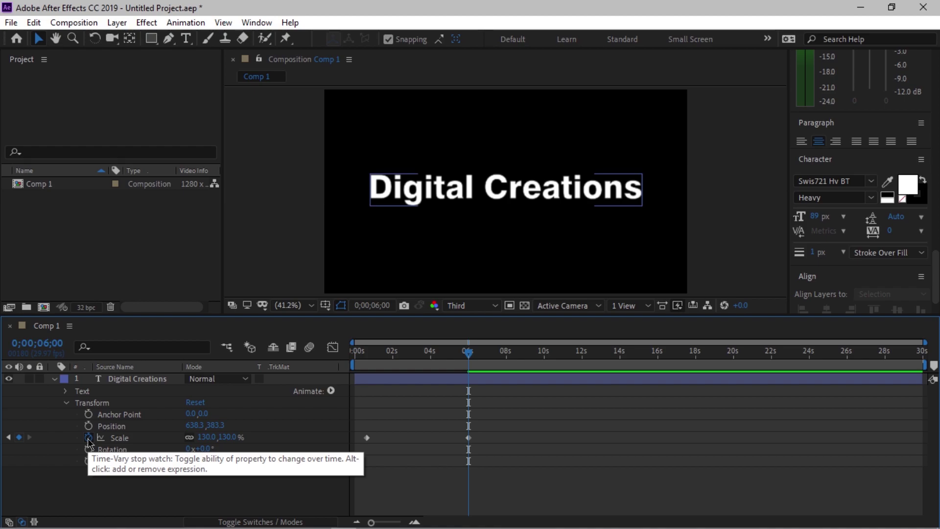
Remove the existing Scale keyframes and set a new Scale keyframe of 0% at 0;00;00;12.
click(89, 437)
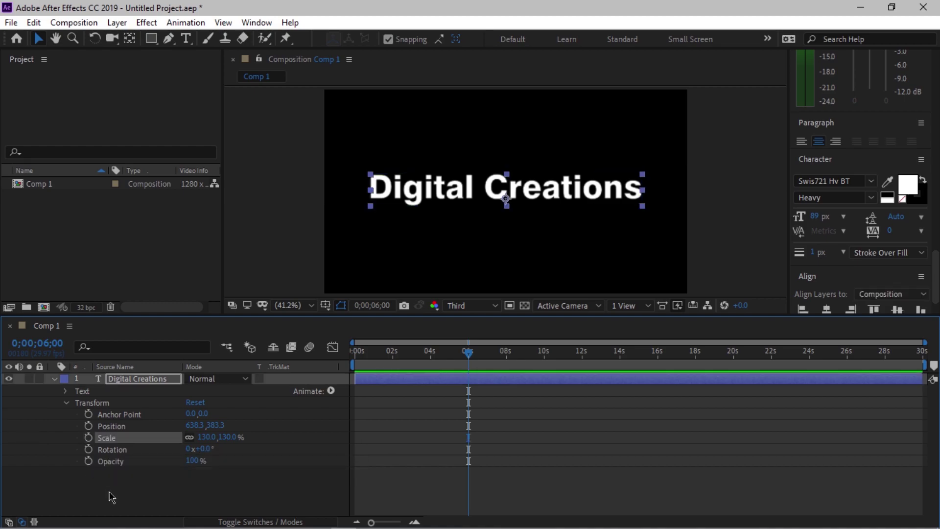
click(362, 356)
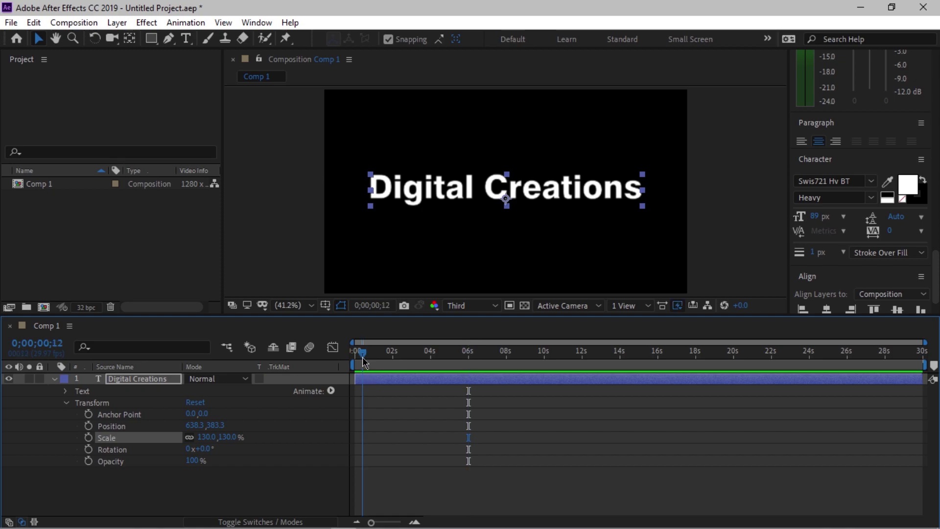
click(89, 437)
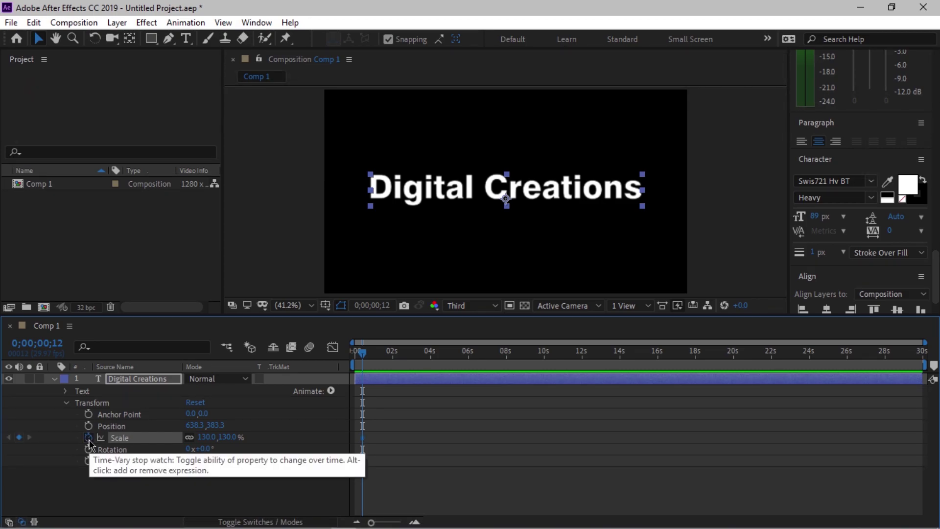
click(204, 437)
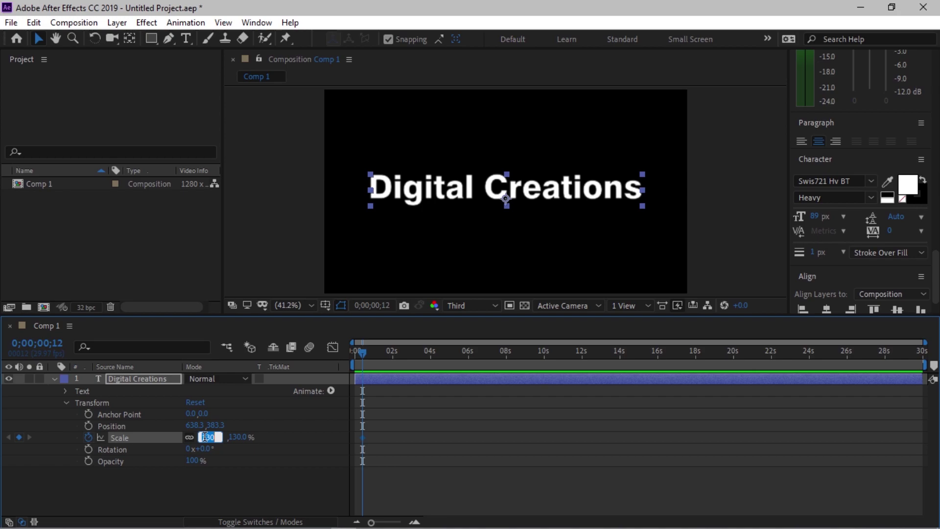
text(0)
key(Return)
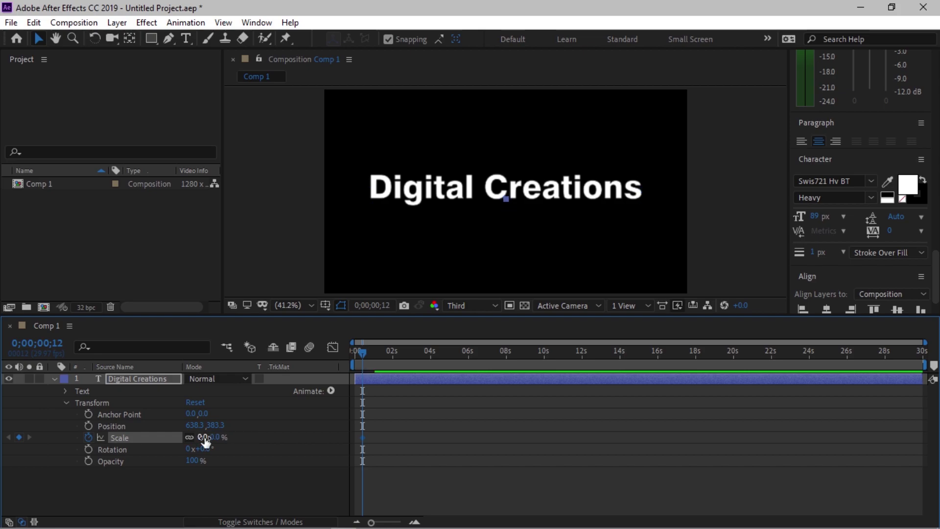
Add a second Scale keyframe of 106% at 0;00;04;00 to make the text grow.
drag(400, 361, 431, 362)
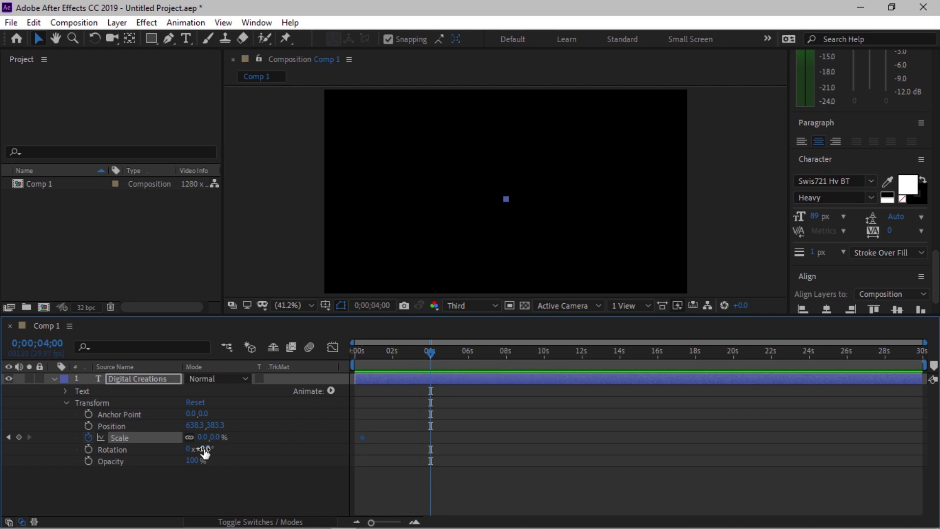
drag(205, 449, 215, 448)
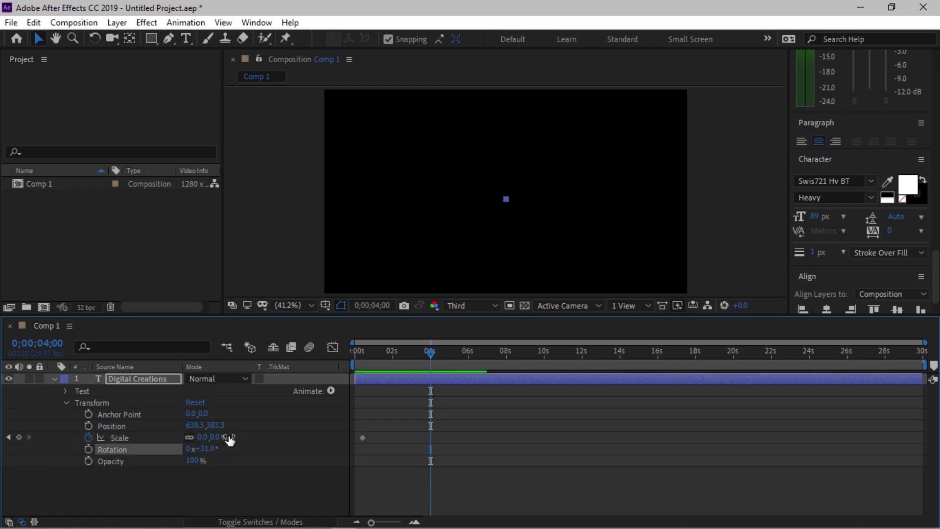
click(223, 443)
key(ctrl+z)
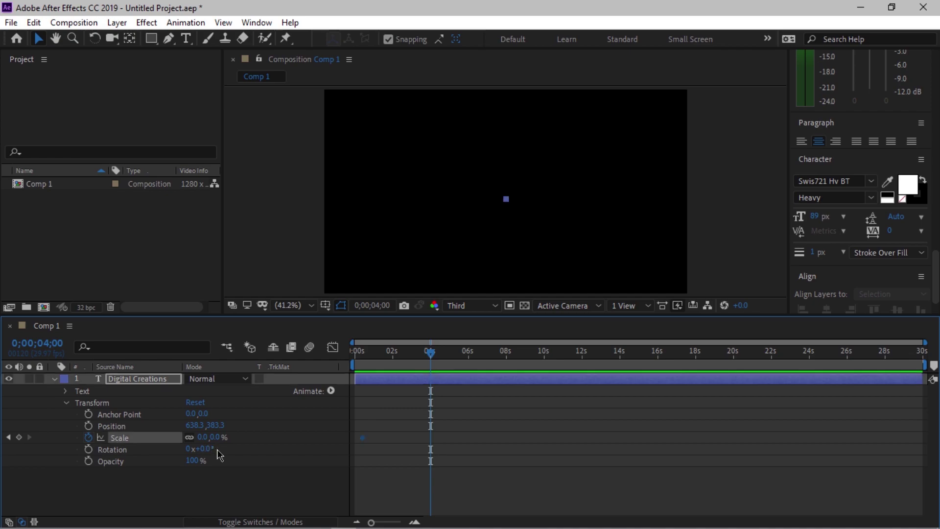
click(209, 437)
drag(211, 437, 294, 447)
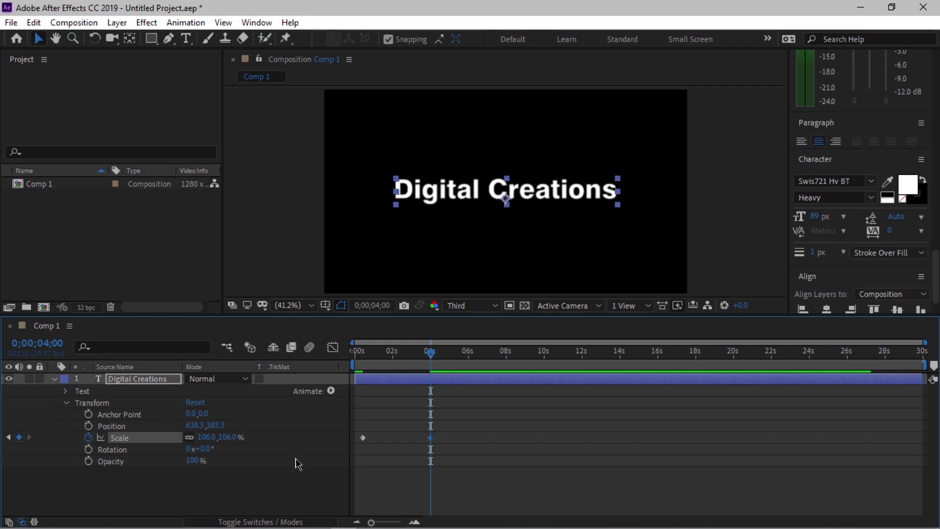
Preview the text's scale animation by playing and scrubbing through it, and return to its start.
drag(495, 467, 357, 431)
click(362, 353)
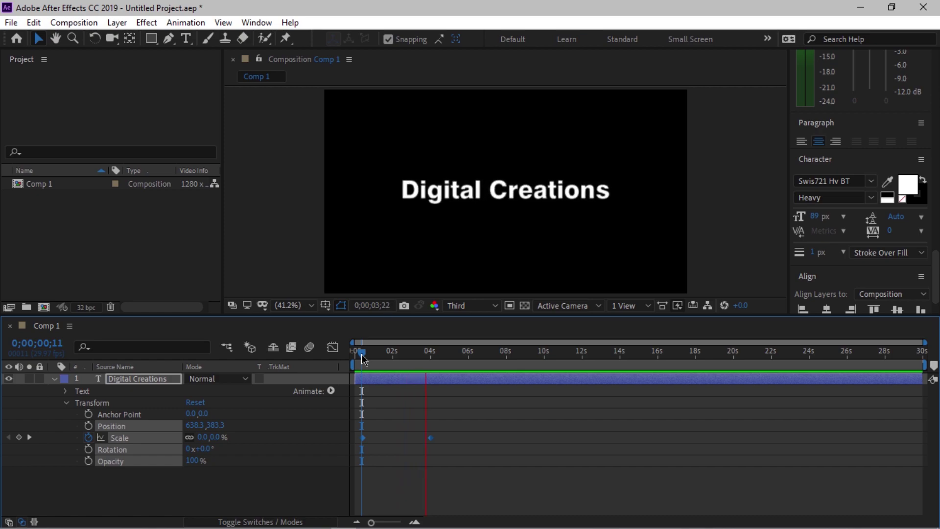
drag(380, 353, 426, 412)
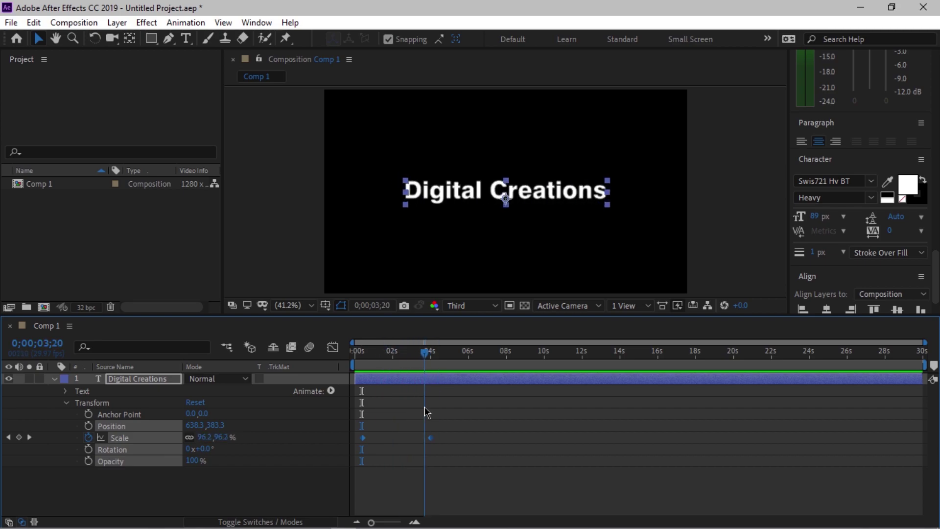
click(446, 492)
drag(378, 361, 363, 390)
click(363, 360)
Apply Easy Ease to both Scale keyframes of the text layer.
drag(453, 449, 358, 428)
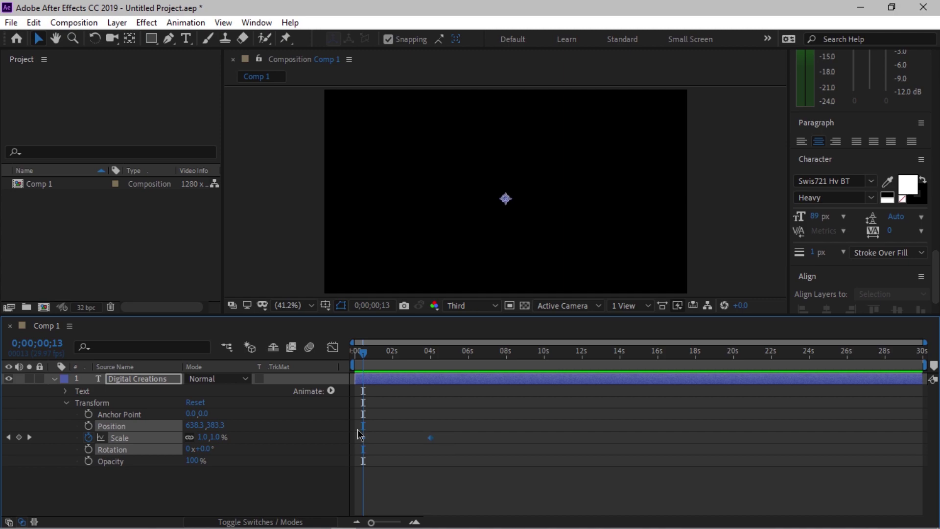
right_click(362, 439)
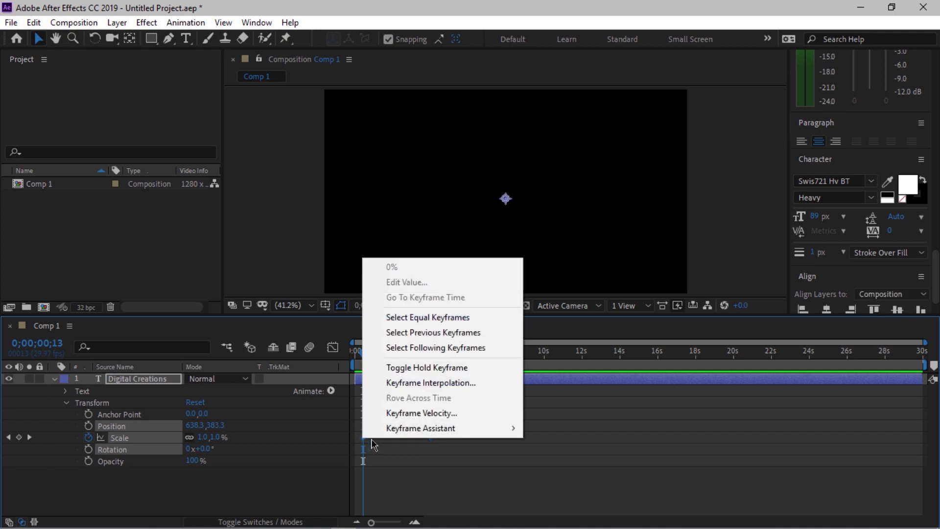
mouse_move(489, 428)
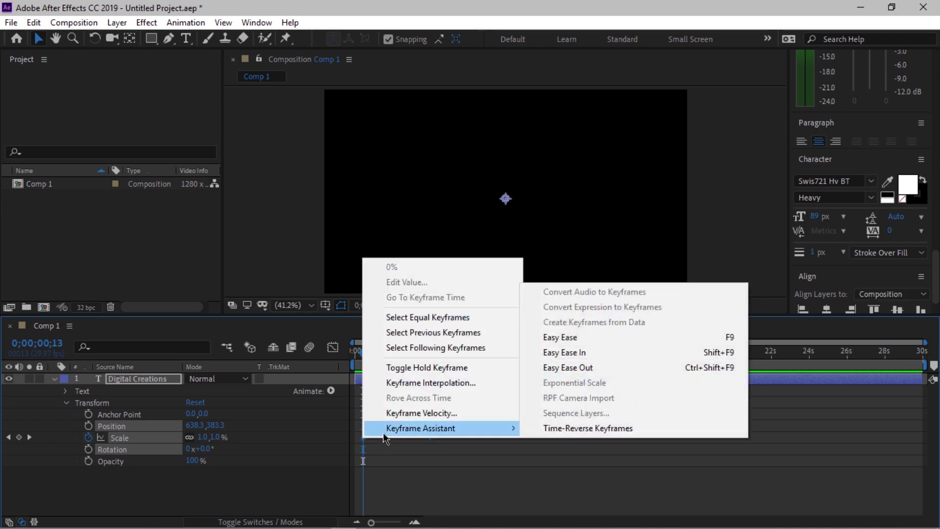
click(562, 336)
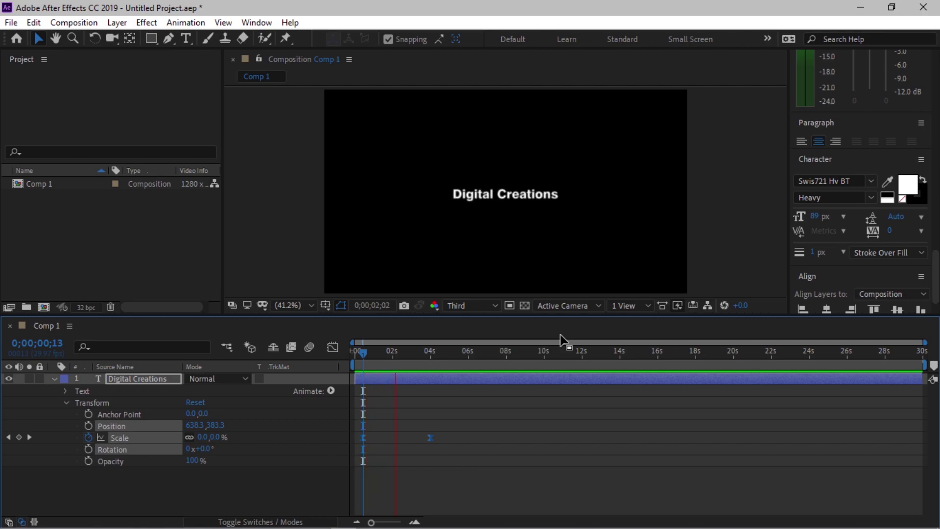
Review the eased scale animation by scrubbing through its opening seconds with the layer deselected.
drag(371, 359, 385, 359)
click(132, 491)
click(130, 387)
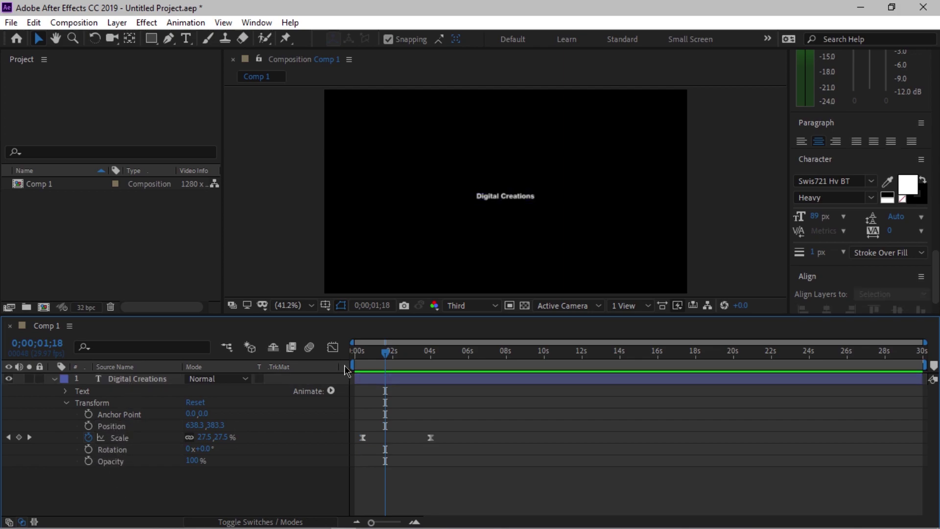
drag(364, 362, 390, 366)
Remove the Scale keyframes, undo the accidental deletion of the text layer, and keep its Transform properties expanded.
drag(441, 454, 361, 437)
click(110, 402)
key(Delete)
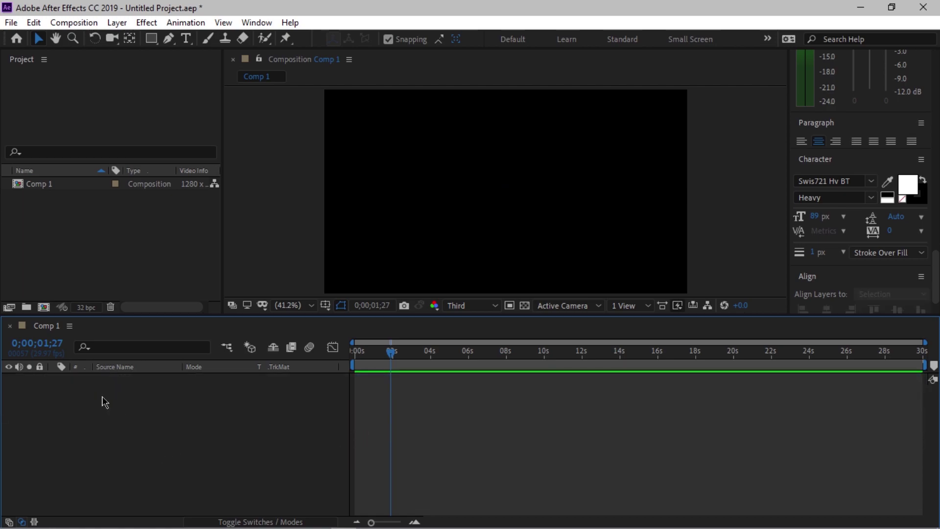
key(ctrl+z)
click(53, 379)
click(65, 403)
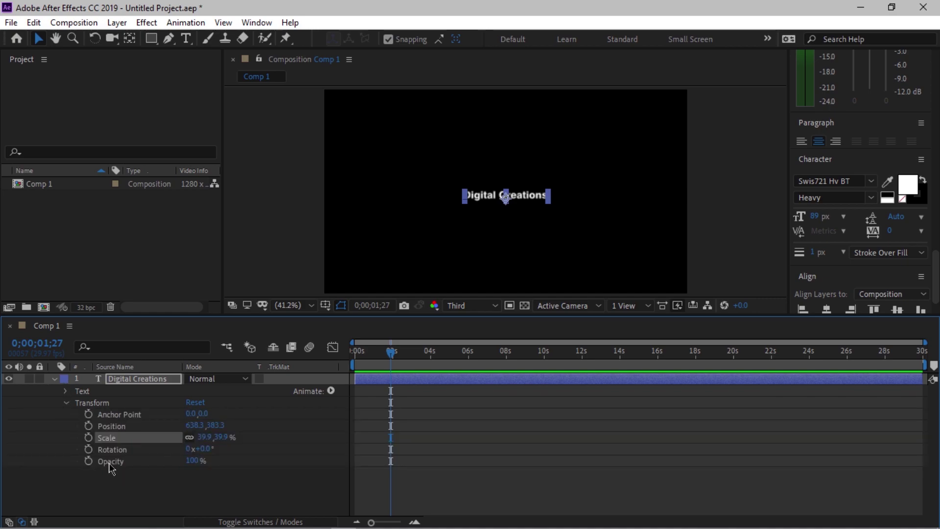
Move the current time to 0;00;00;08 and set the text layer's Scale to 97.9%.
click(103, 427)
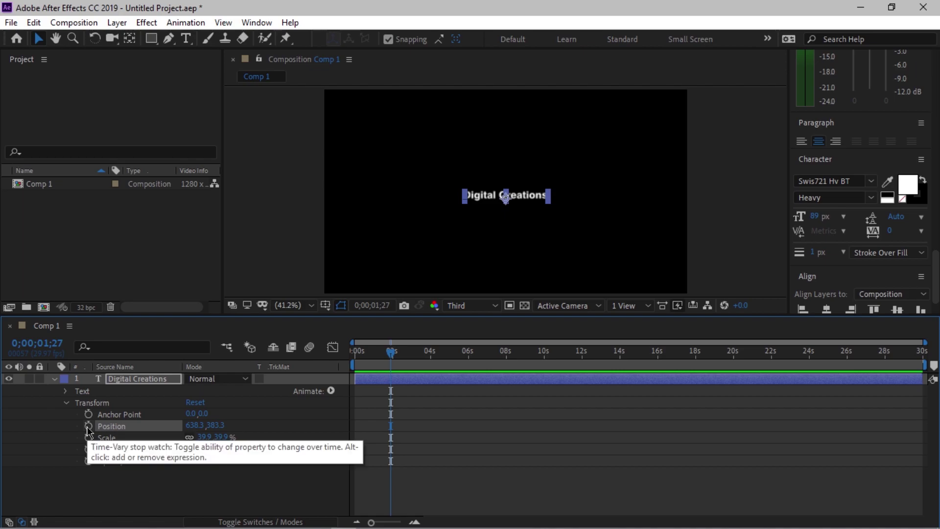
click(361, 362)
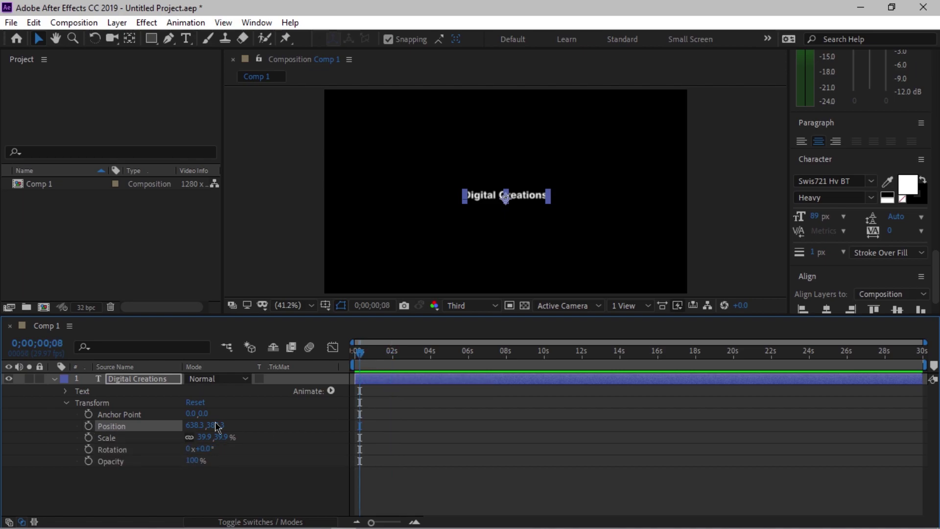
drag(224, 439, 274, 438)
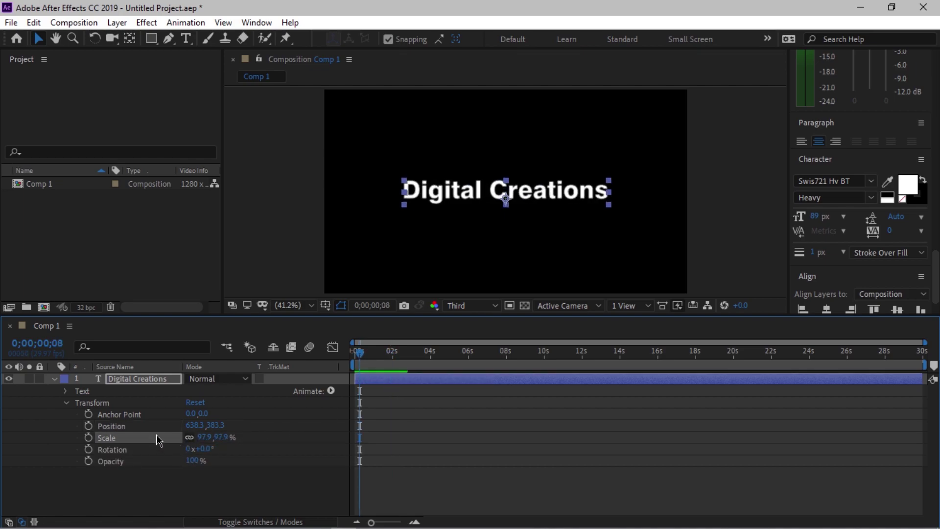
Move the text layer out of the frame past the composition's left edge, to position -406.7, 430.3.
drag(197, 423, 3, 429)
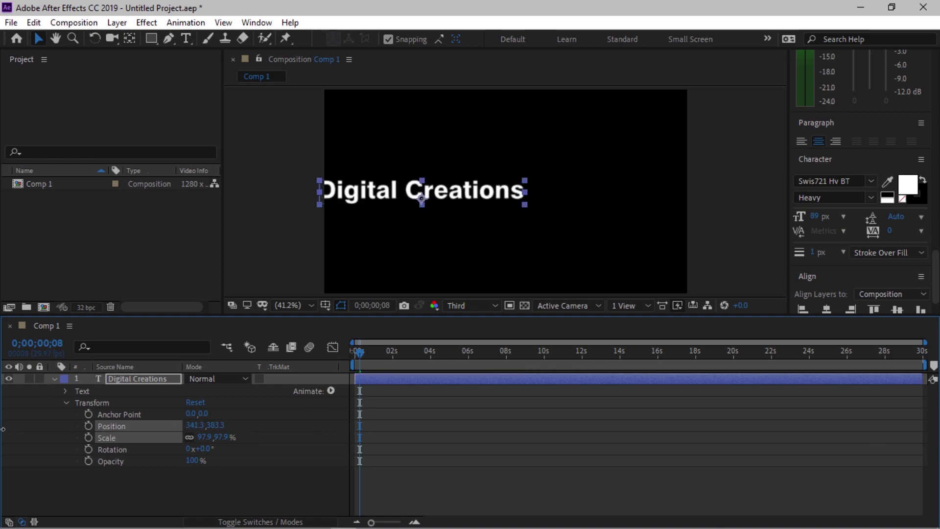
drag(215, 425, 17, 421)
drag(194, 425, 27, 421)
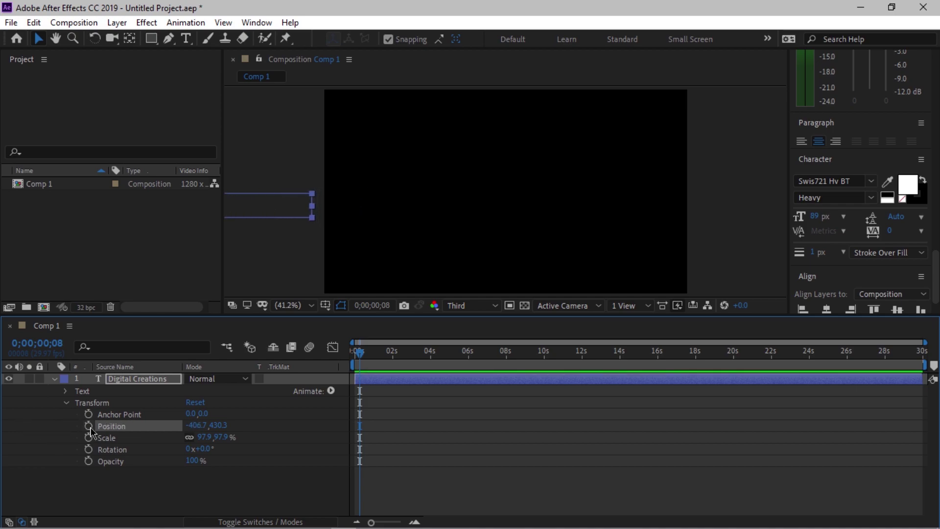
Keyframe the text layer's Position at the current time and add a second Position keyframe of 660.3, 430.3 at 0;00;04;02.
click(89, 426)
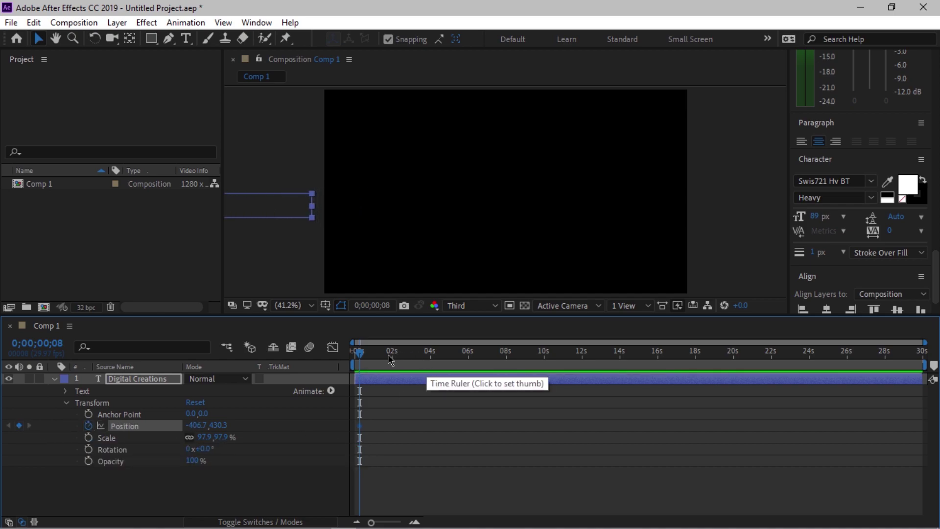
drag(404, 357, 431, 360)
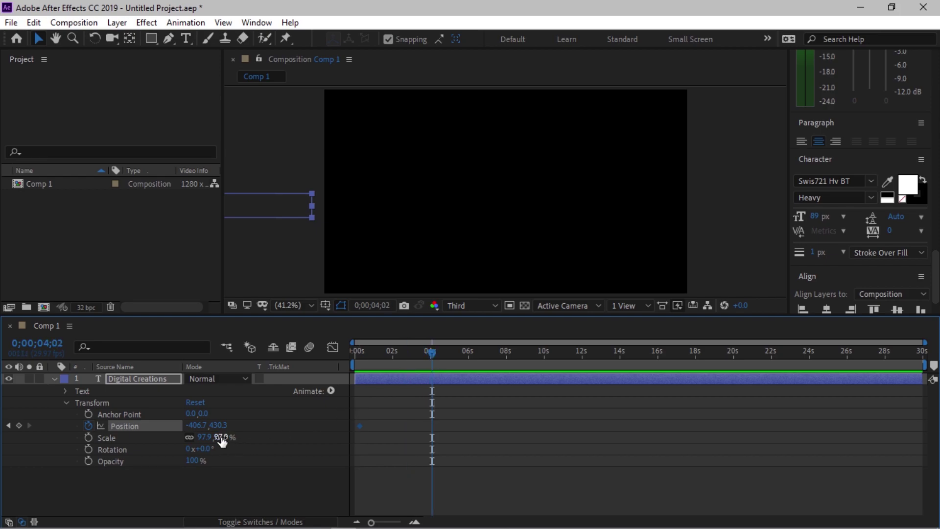
drag(199, 426, 932, 434)
Apply Easy Ease to both Position keyframes and preview the text sliding into the frame.
drag(475, 445, 332, 421)
right_click(358, 427)
mouse_move(405, 416)
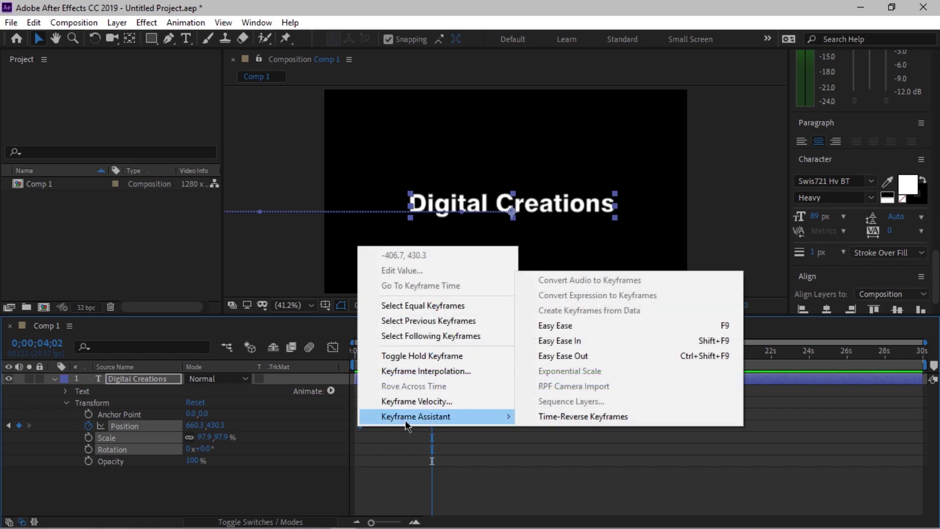
click(567, 342)
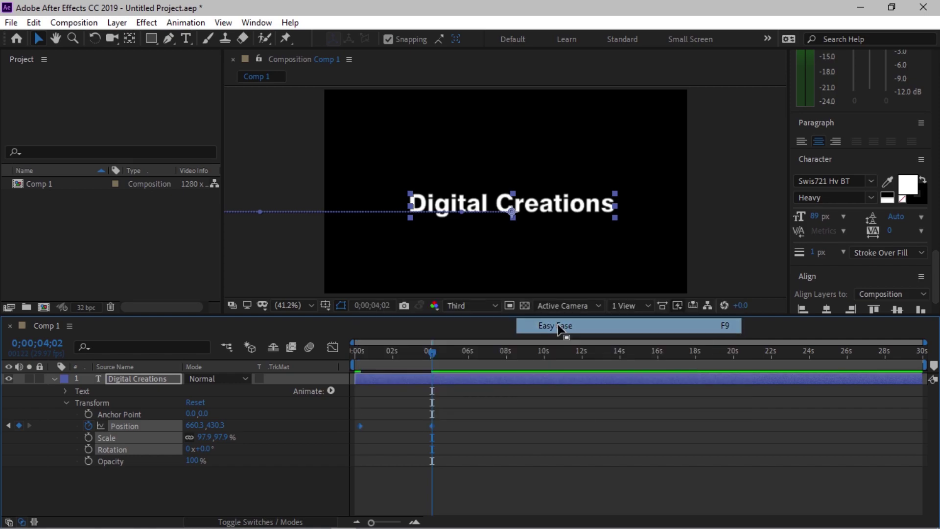
click(362, 353)
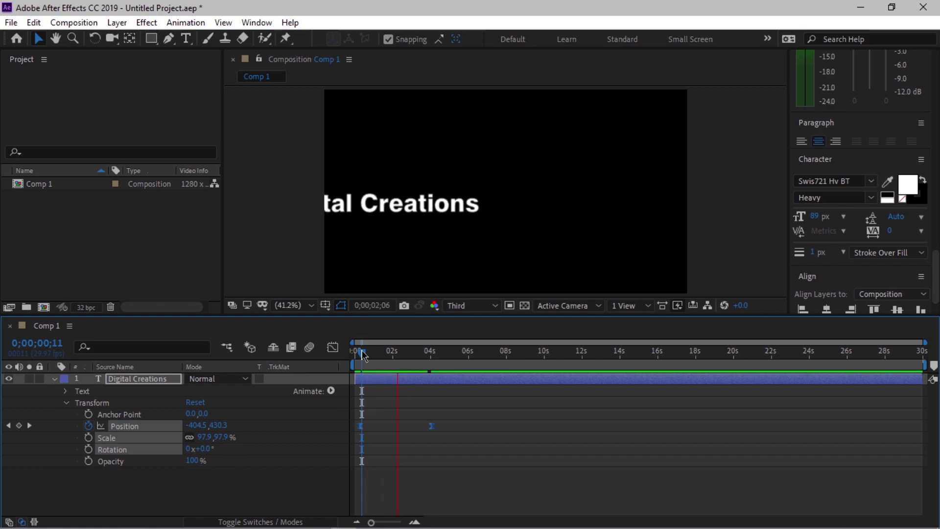
click(373, 353)
drag(392, 362, 439, 364)
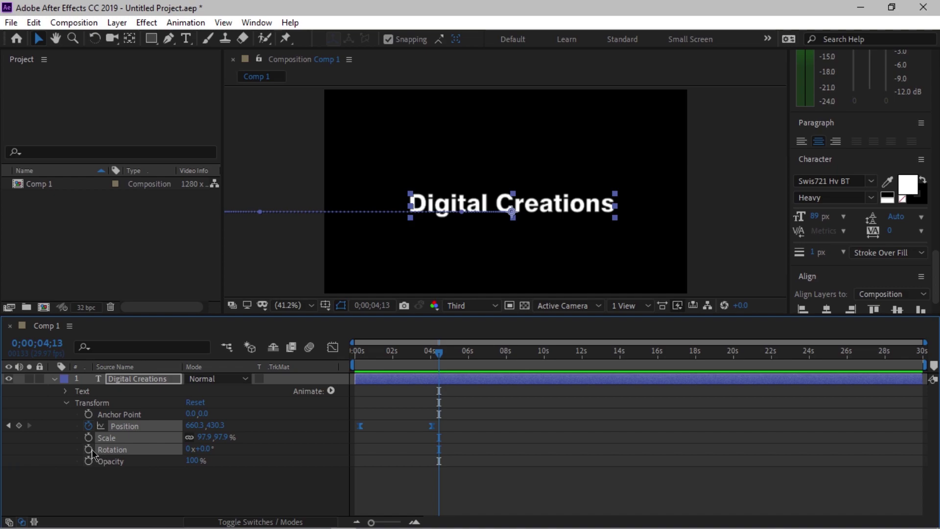
Move the current time to 0;00;00;11 and start keyframing the text layer's Rotation and Scale there.
click(364, 361)
mouse_move(367, 362)
mouse_down()
mouse_move(411, 363)
mouse_move(346, 365)
mouse_move(361, 365)
mouse_up()
click(89, 449)
click(88, 437)
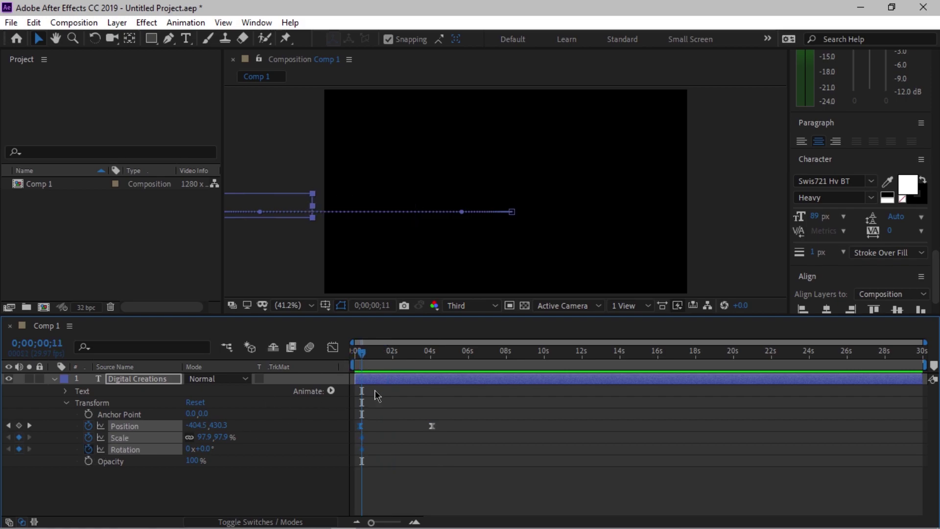
Add a Rotation keyframe of 359° at 0;00;01;25, shift it to about 4 seconds, and preview the animation from the start.
click(390, 360)
drag(199, 449, 459, 460)
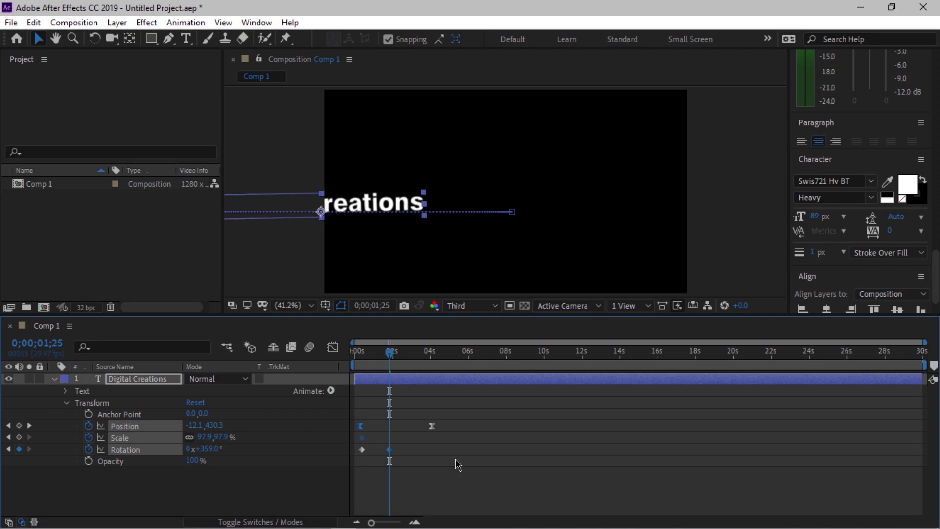
click(401, 448)
drag(390, 454, 429, 454)
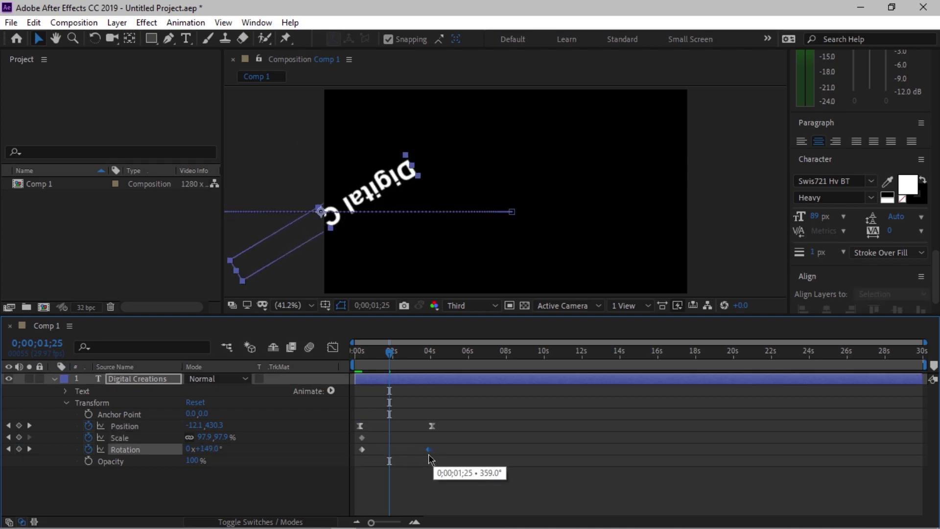
drag(362, 359, 266, 353)
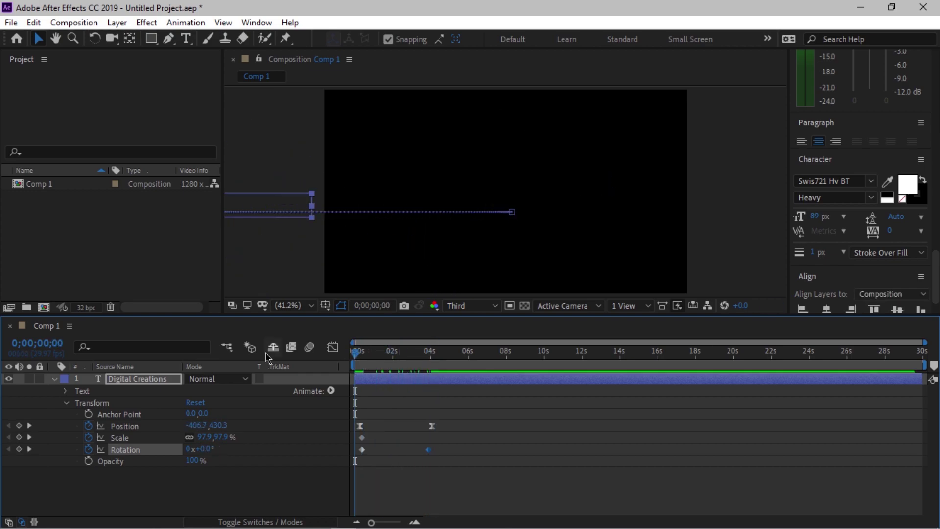
key(space)
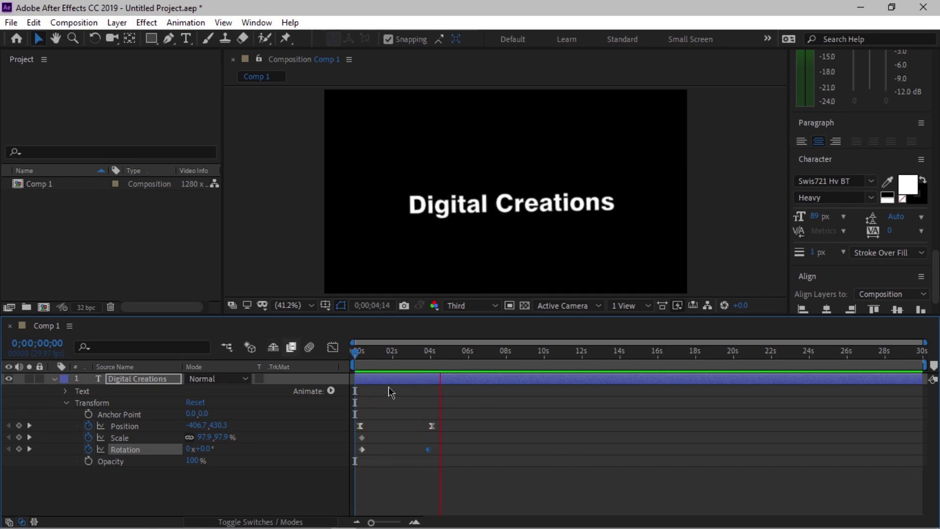
Apply Easy Ease to the Scale and Rotation keyframes and scrub through the motion to 0;00;02;29.
click(376, 351)
drag(460, 475, 359, 439)
right_click(362, 439)
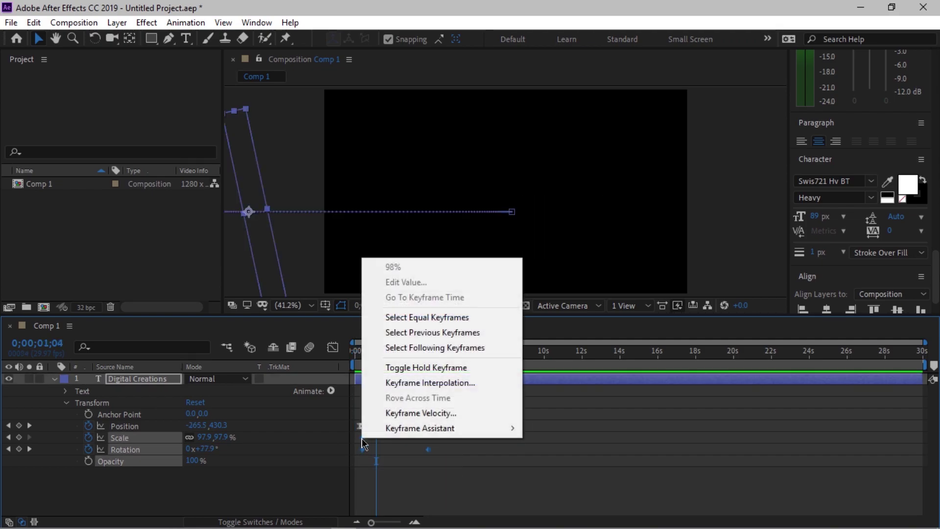
mouse_move(384, 428)
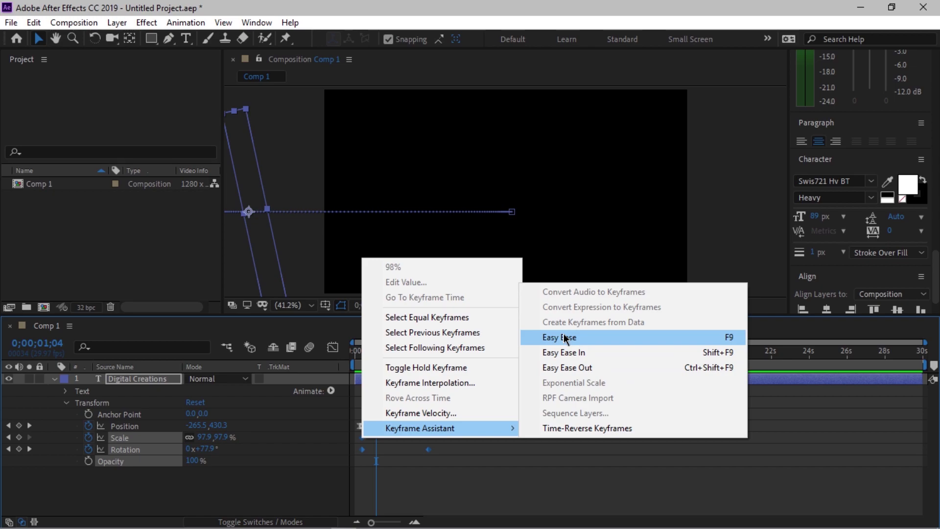
click(563, 337)
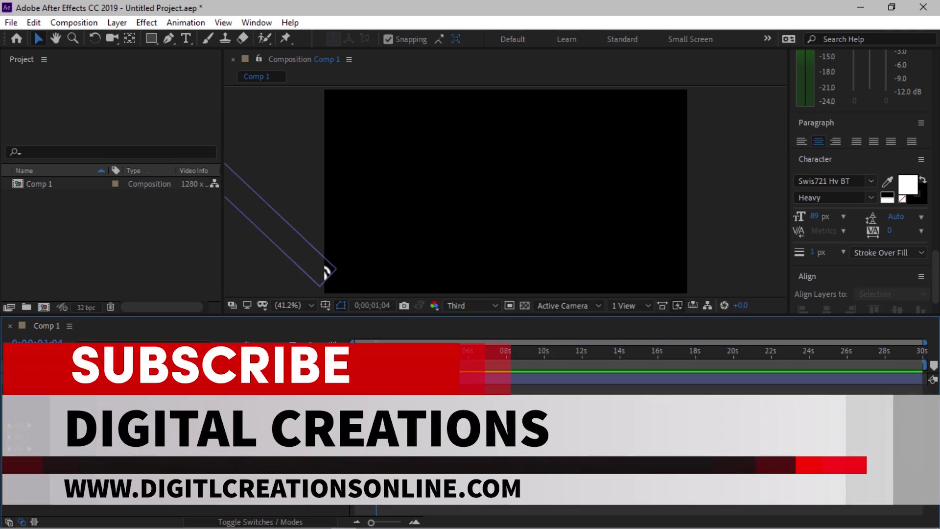
drag(364, 367, 412, 369)
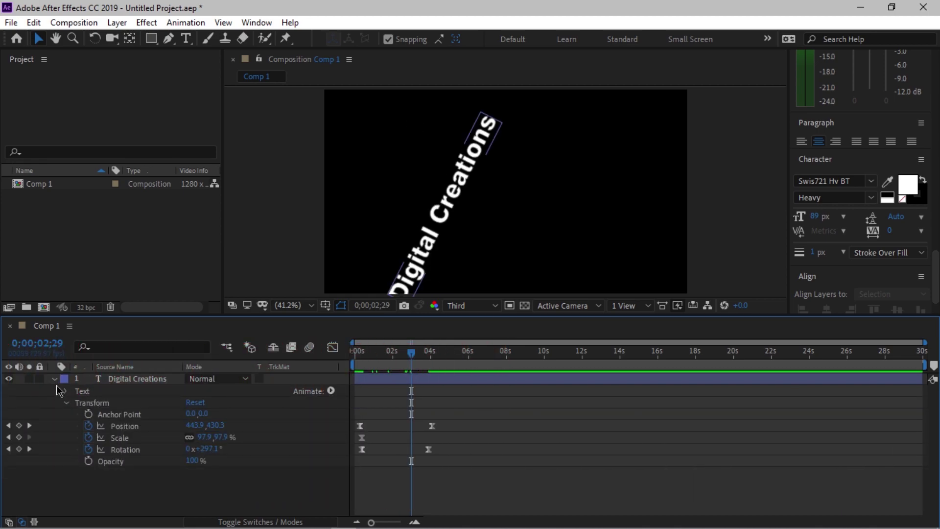
Remove all Position, Scale and Rotation keyframes from the text layer.
click(54, 379)
click(154, 407)
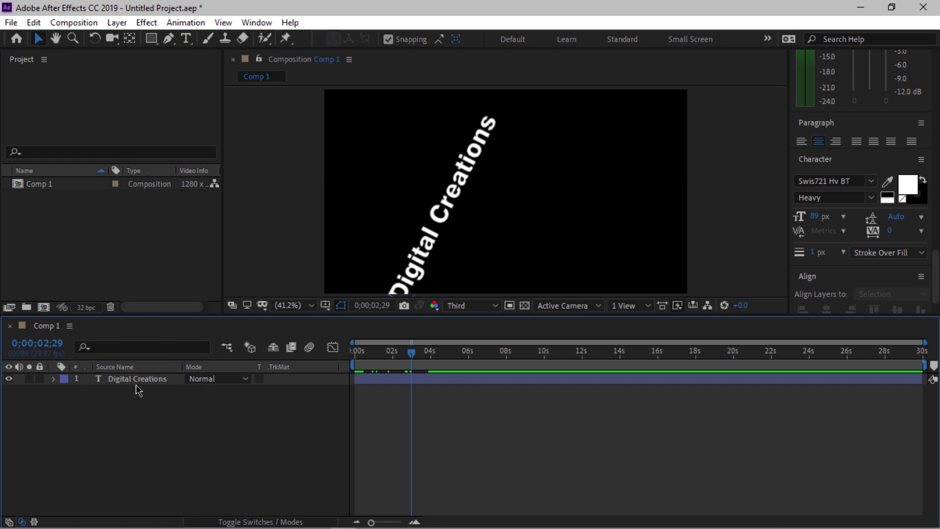
click(136, 384)
click(53, 379)
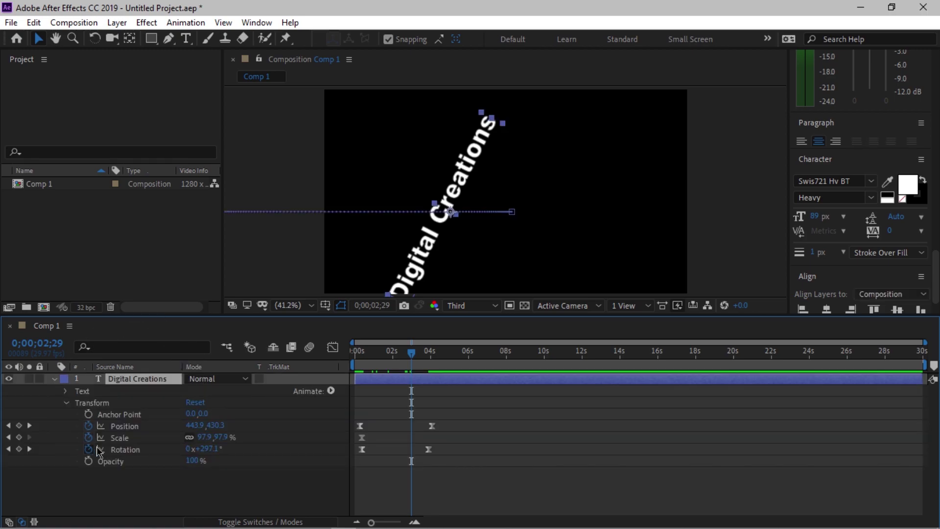
click(90, 427)
click(89, 437)
click(88, 449)
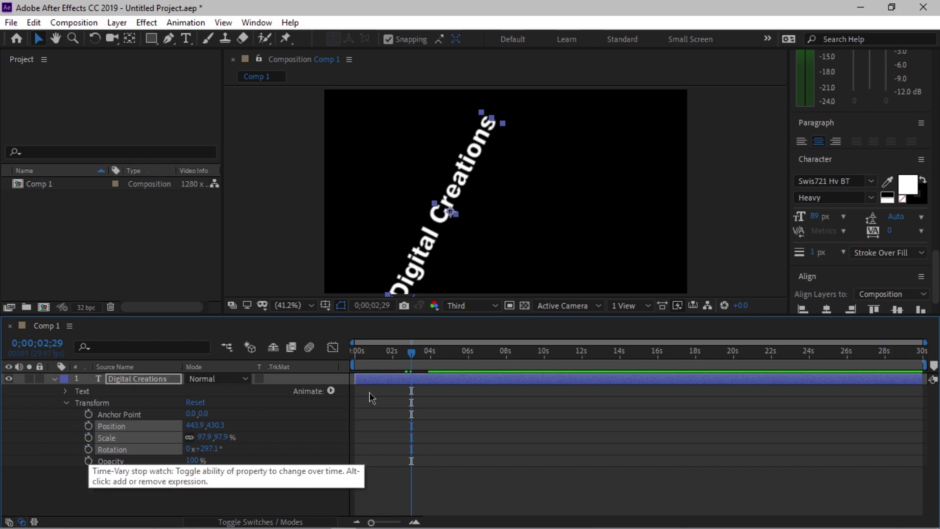
Set the text layer's Rotation to 0° and its Position to 636.9, 430.3, and leave the layer deselected.
click(209, 448)
text(0)
key(Return)
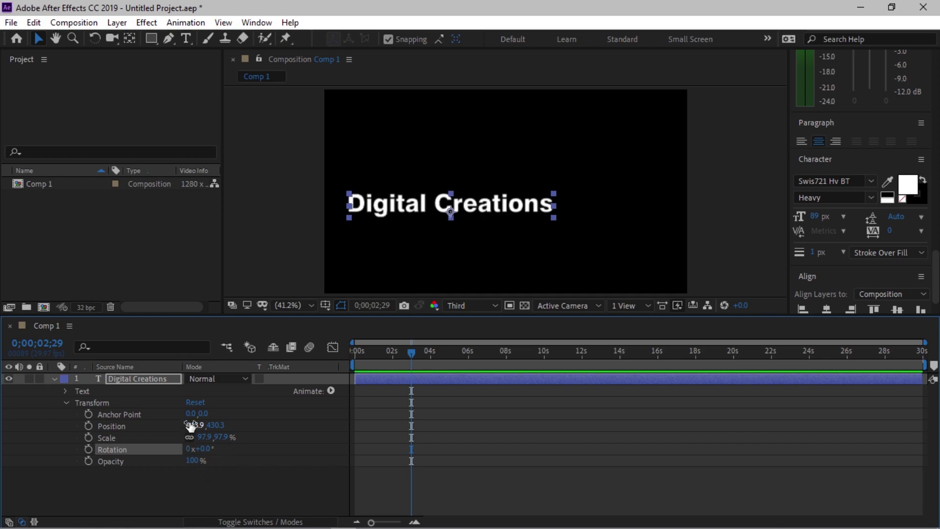
drag(191, 425, 325, 429)
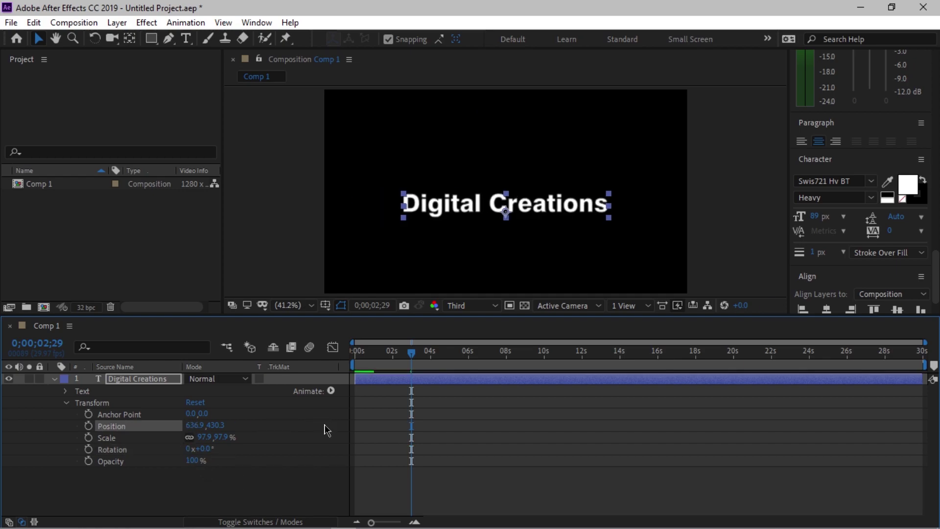
click(165, 499)
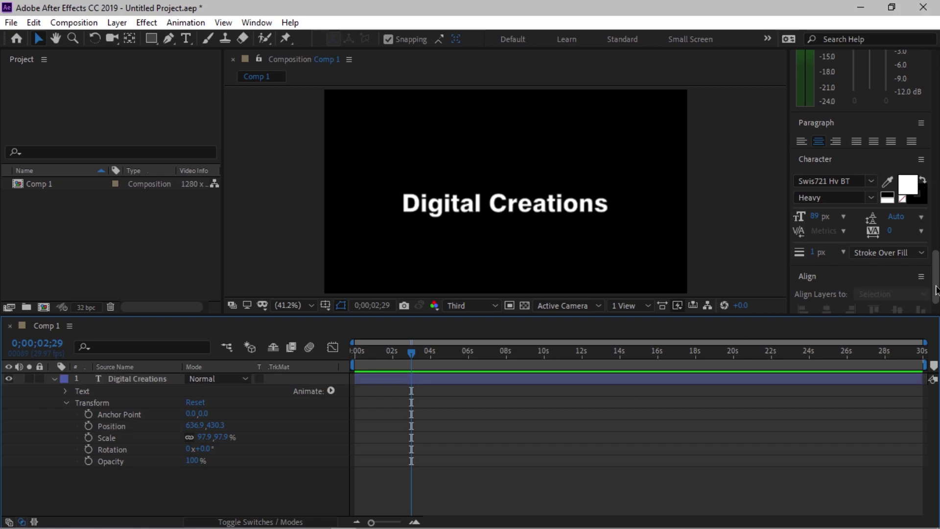
Browse the Text animation presets, looking through the Blurs and Animate In categories.
scroll(859, 181, up, 15)
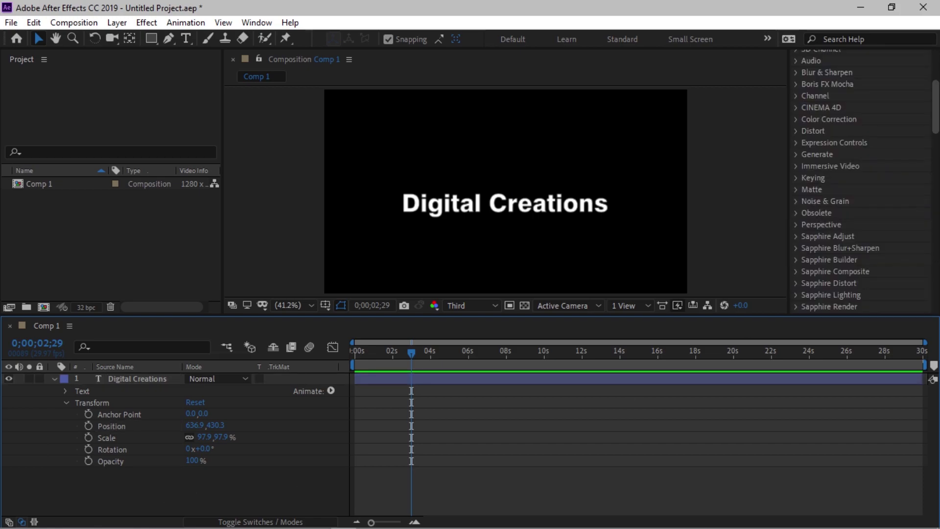
scroll(843, 137, up, 5)
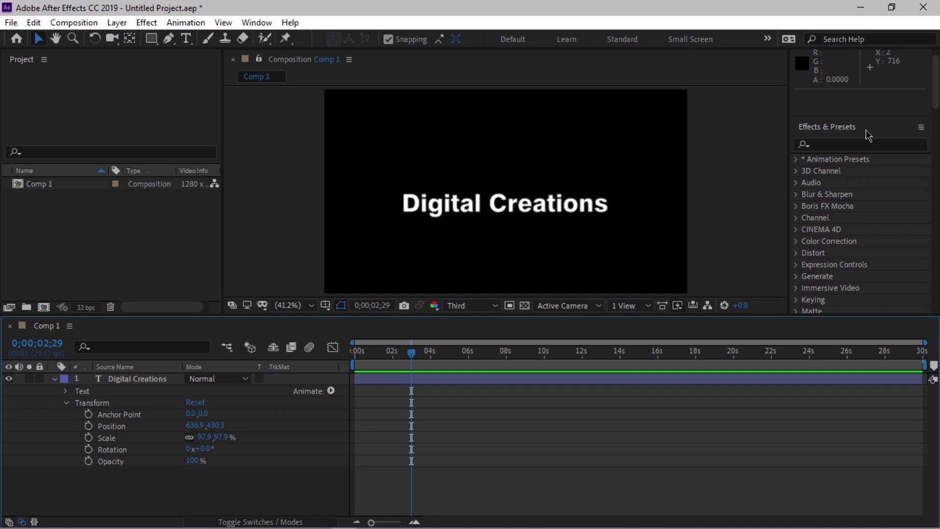
click(796, 159)
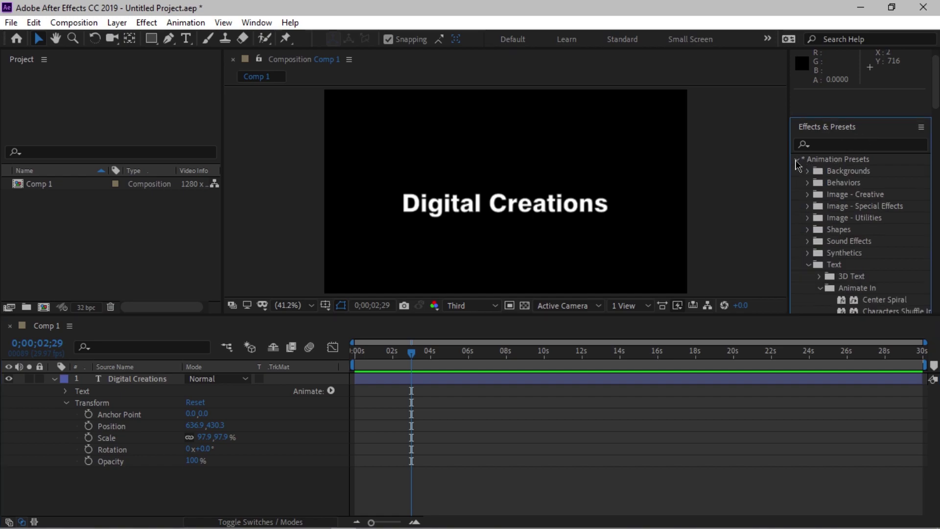
click(811, 267)
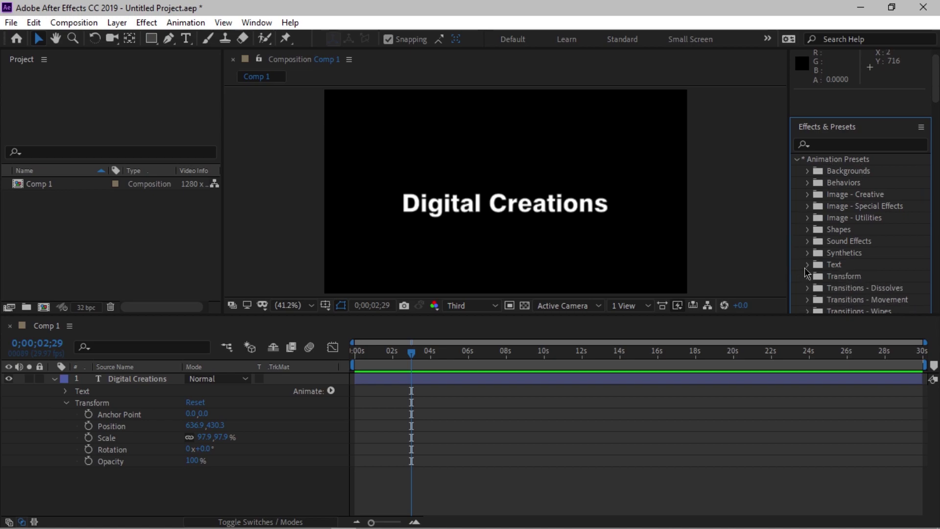
click(806, 264)
scroll(849, 277, down, 3)
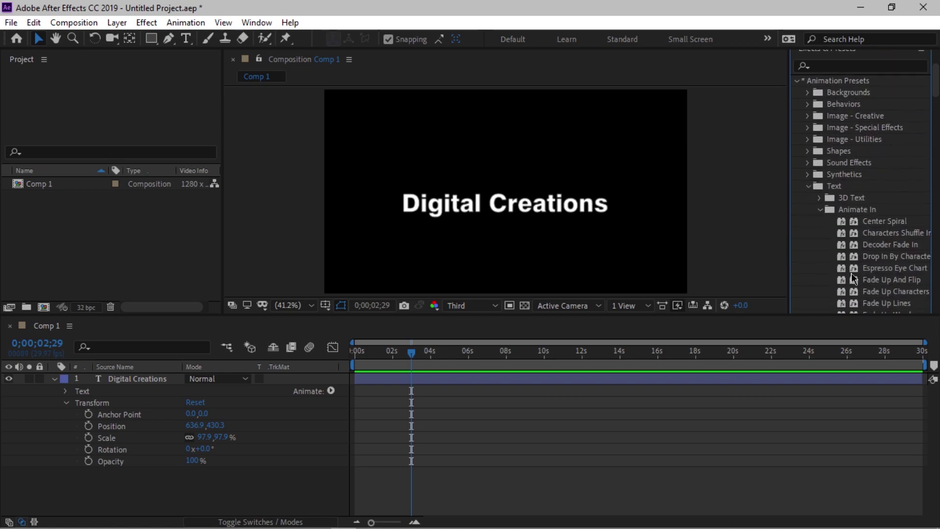
click(820, 210)
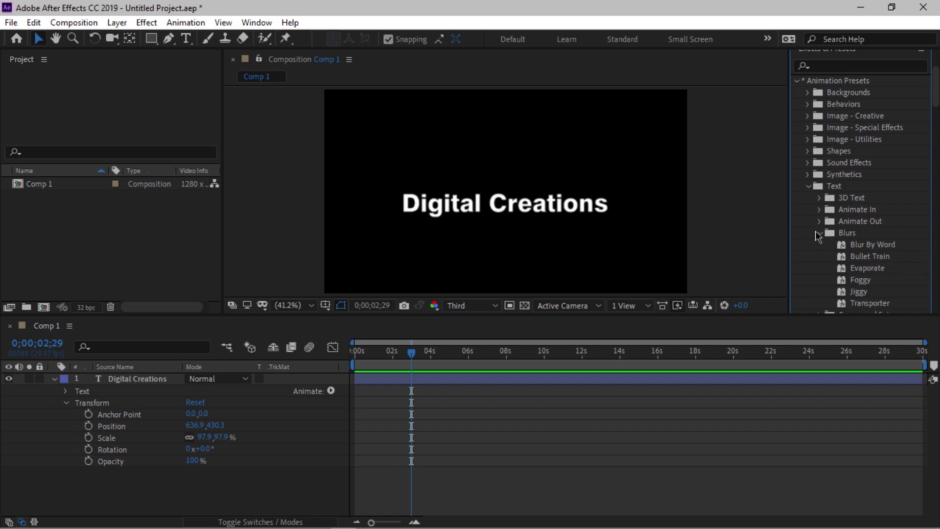
click(819, 234)
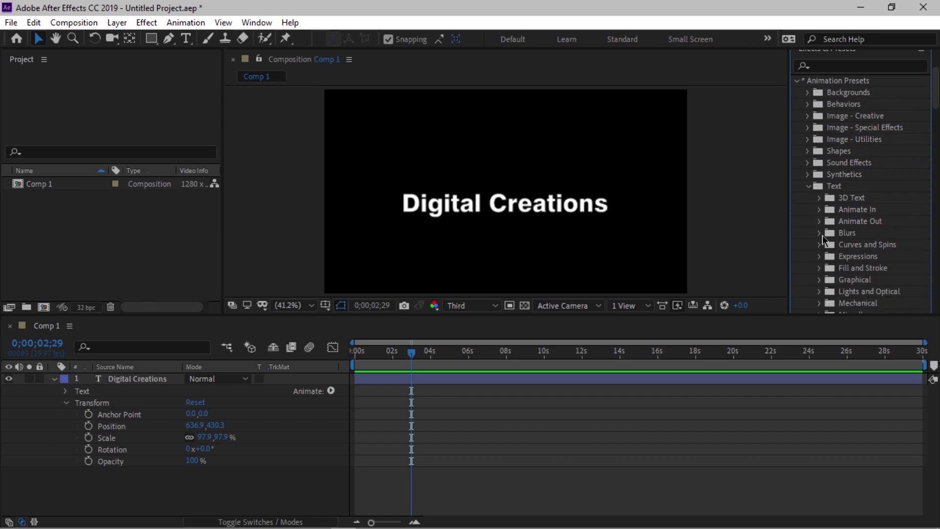
click(820, 234)
click(820, 234)
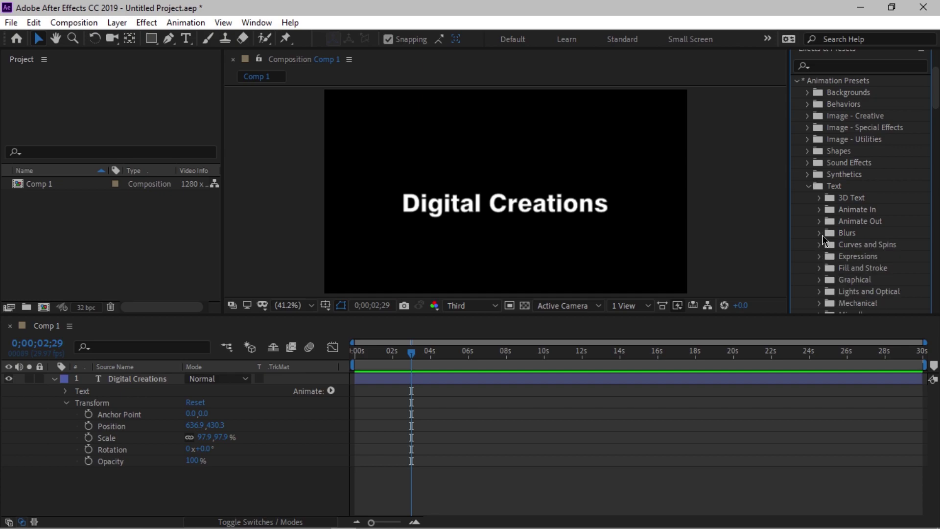
click(820, 210)
scroll(876, 287, down, 2)
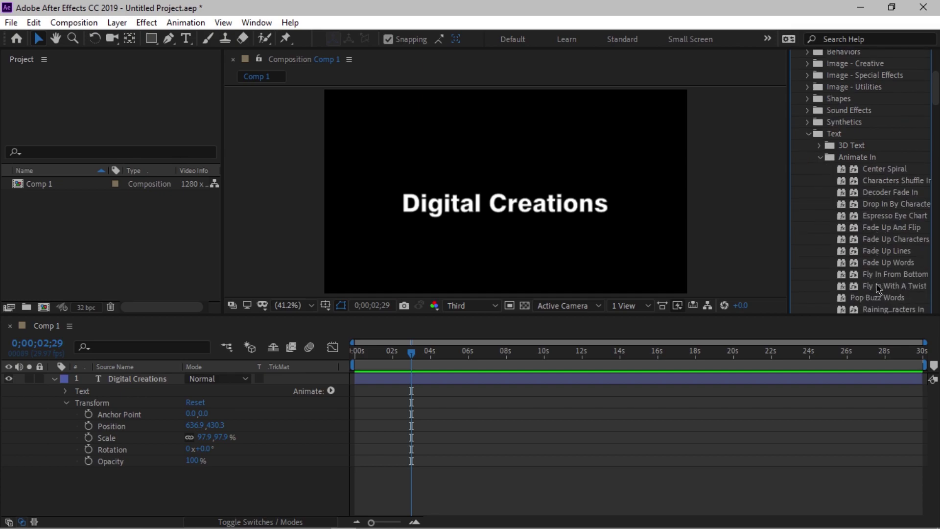
Apply the Fade Up Lines preset to the text layer and preview the fade from 0;00;00;02.
drag(880, 251, 356, 358)
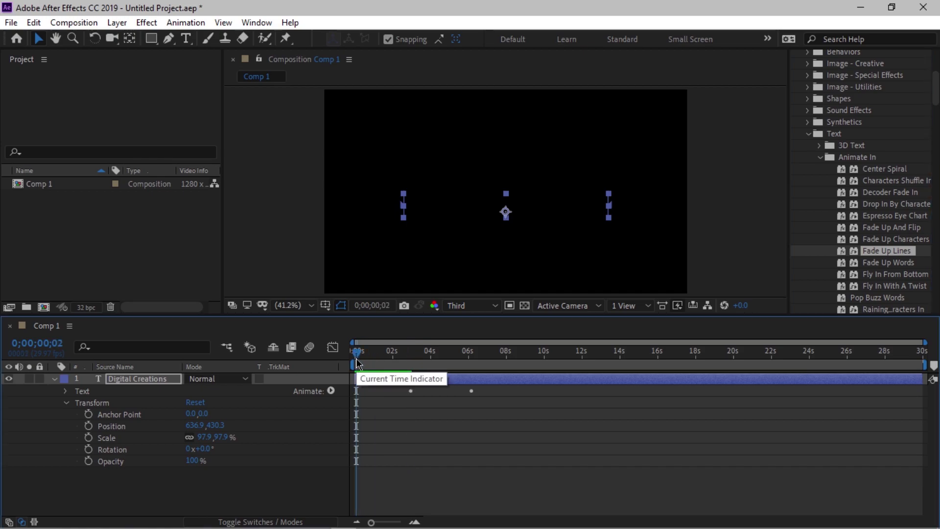
key(space)
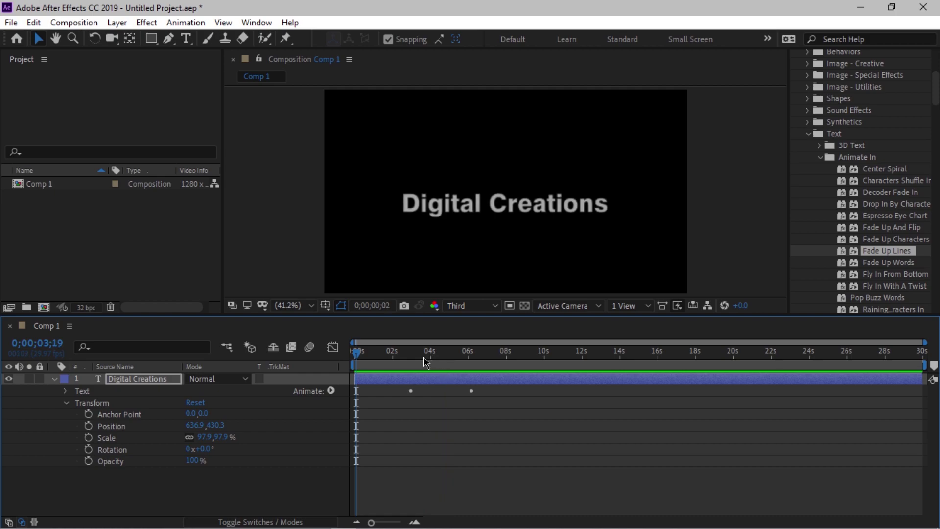
key(space)
drag(438, 360, 451, 366)
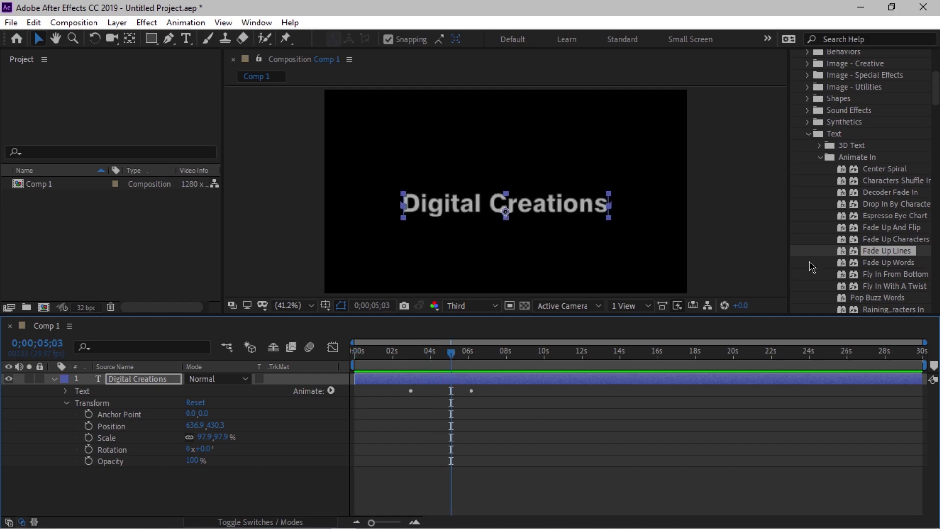
Undo the Fade Up Lines preset and apply the Fade Up Words preset to the text layer instead.
click(891, 267)
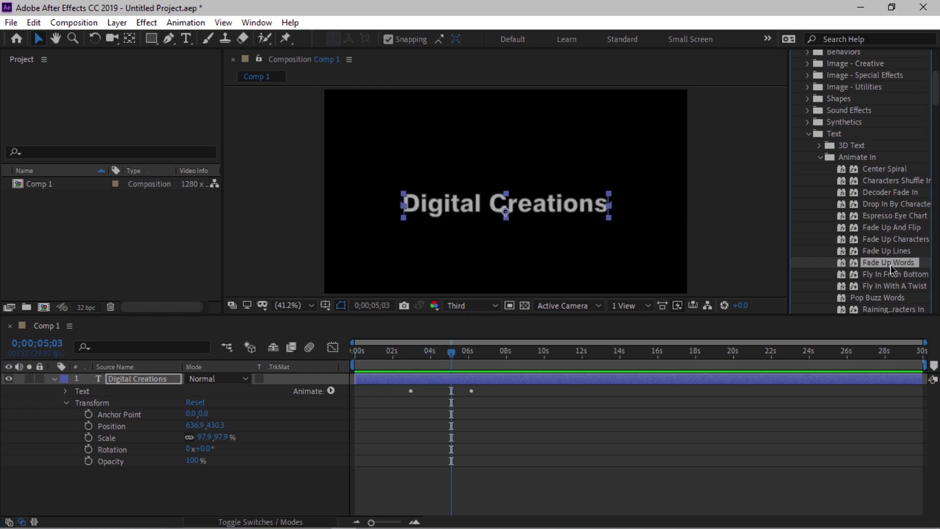
key(ctrl+z)
drag(892, 267, 385, 383)
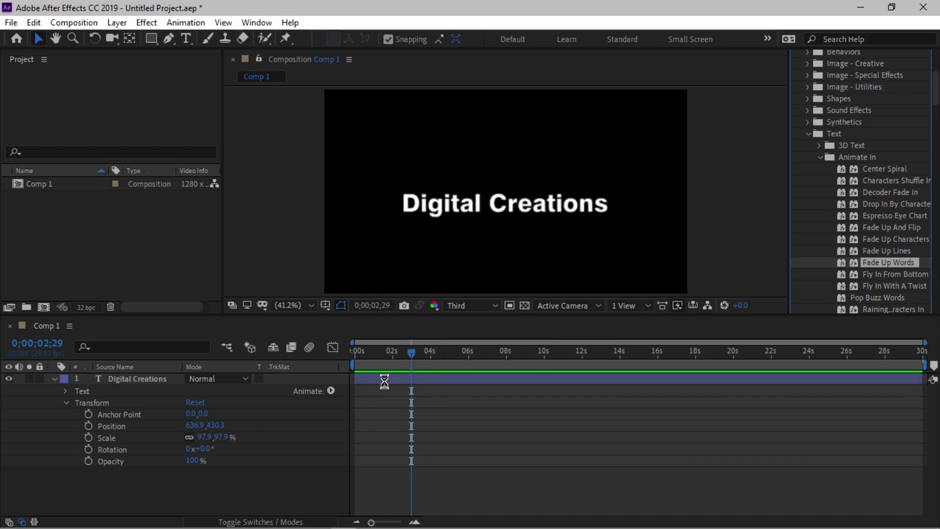
Preview the Fade Up Words animation and scrub the timeline to 0;00;04;01.
key(space)
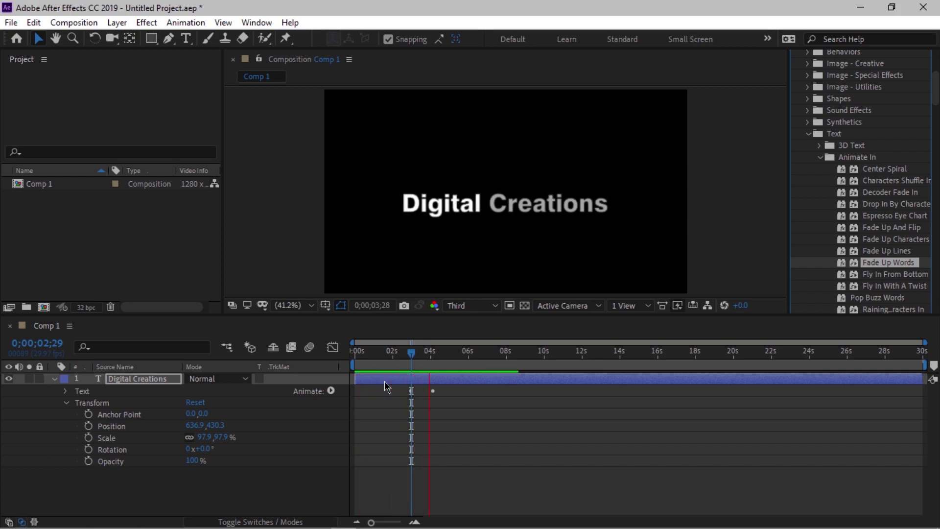
drag(415, 355, 435, 364)
scroll(858, 292, down, 1)
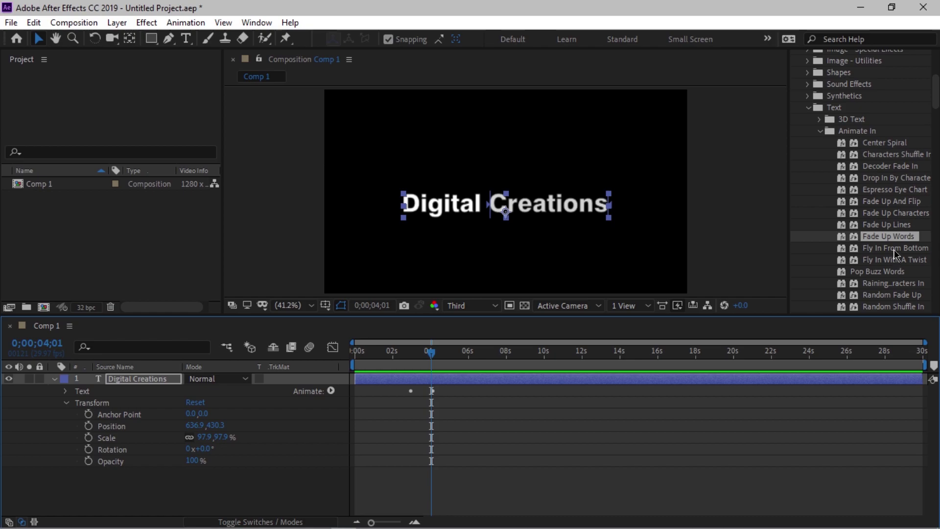
Undo the Fade Up Words preset and apply the Pop Buzz Words preset to the text layer instead.
click(883, 249)
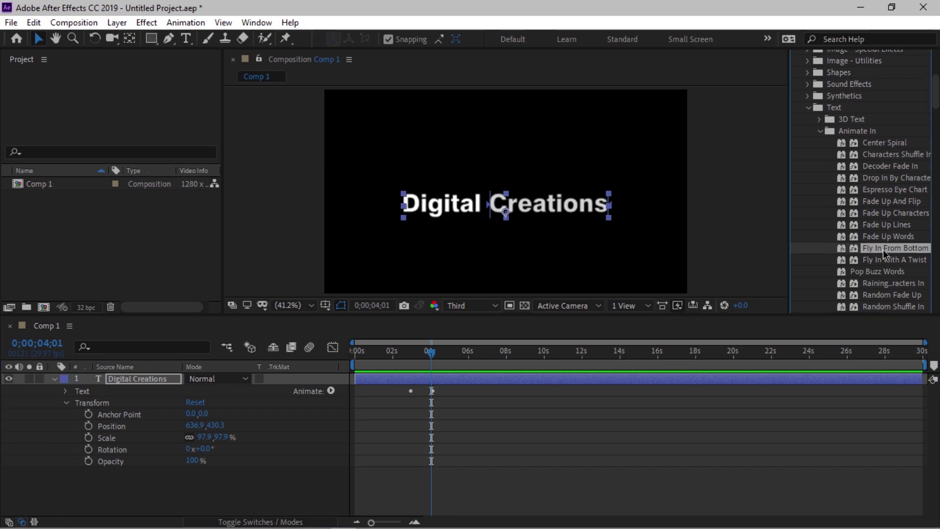
click(870, 272)
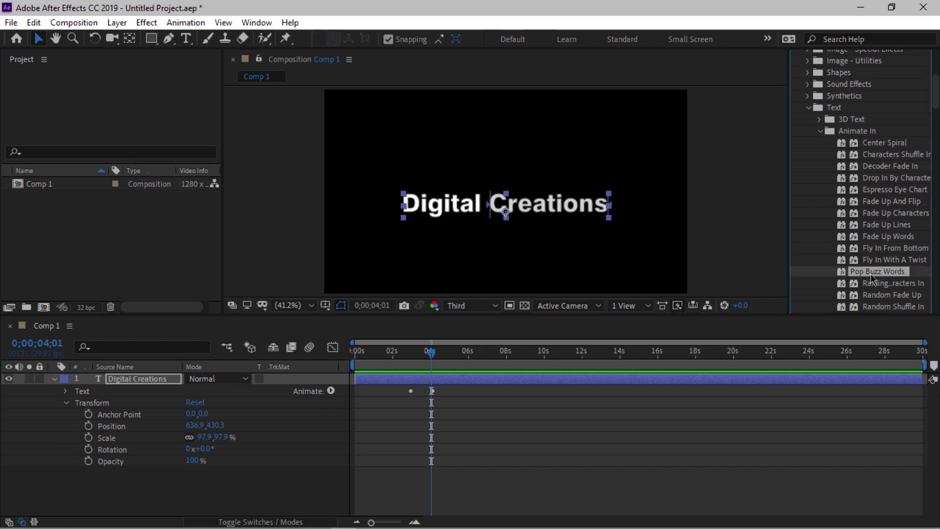
key(ctrl+z)
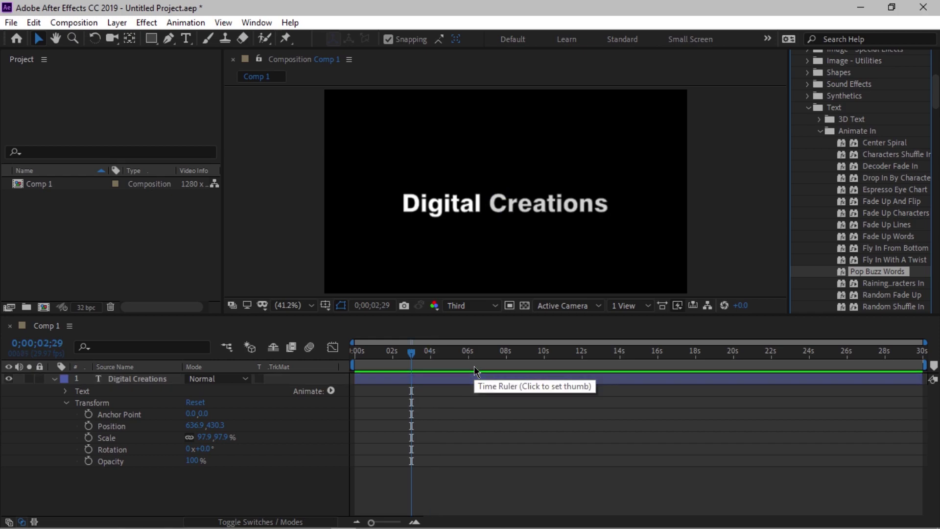
drag(874, 273, 411, 353)
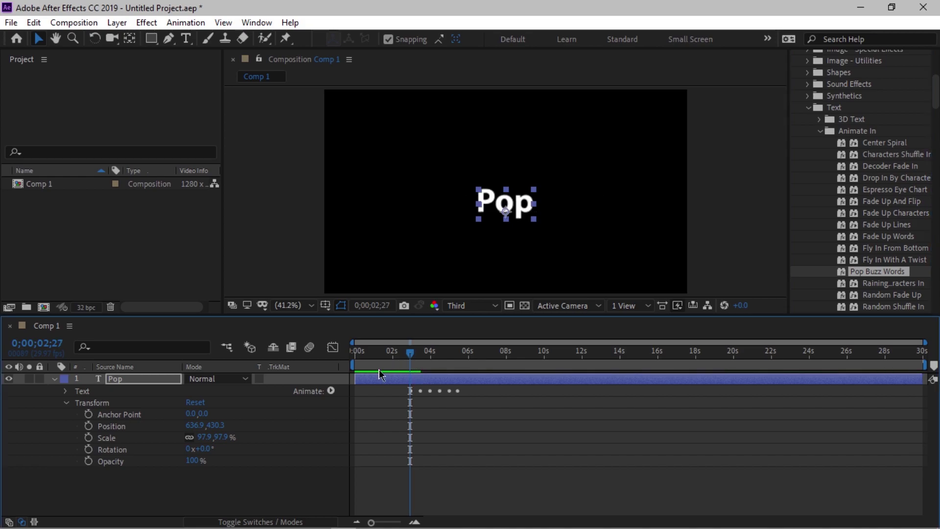
Trim the text layer's start to where the words begin, slide it to 0;00;00;00, and preview the Pop Buzz Words animation.
drag(356, 378, 427, 383)
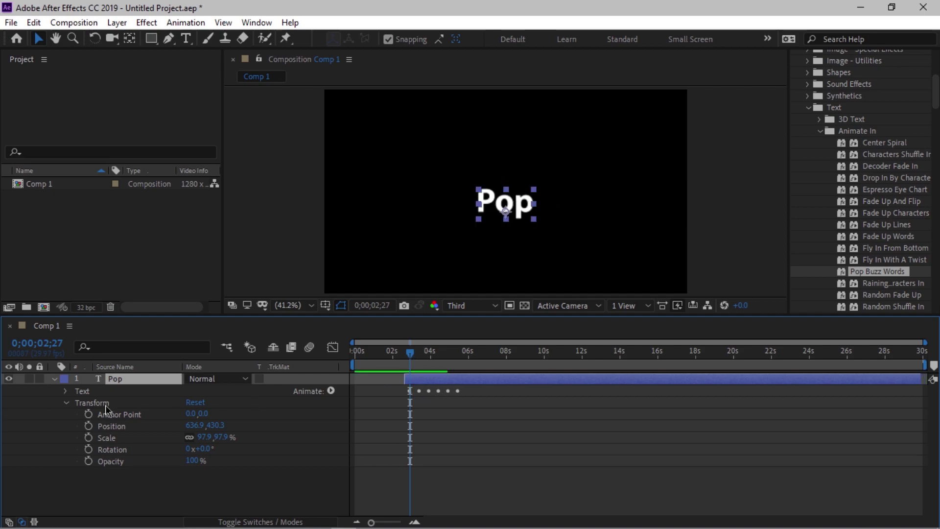
click(53, 379)
drag(438, 387, 345, 348)
key(space)
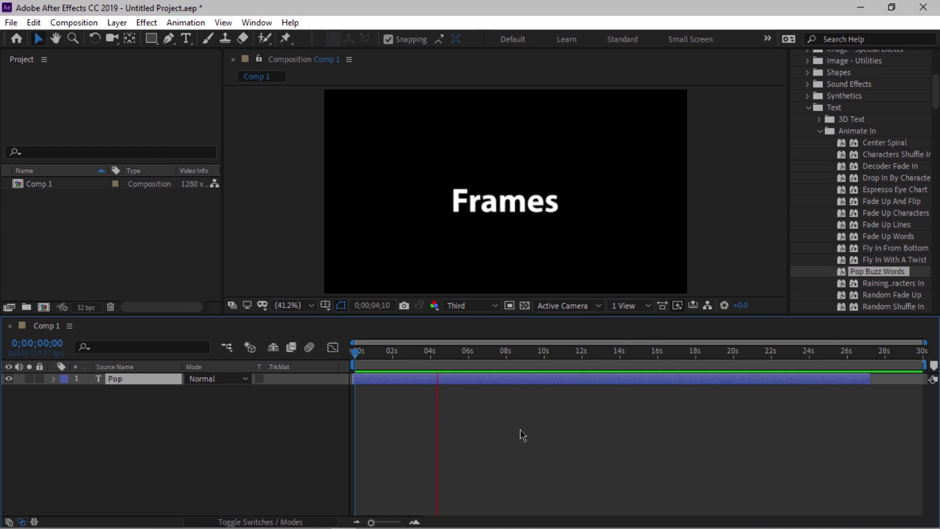
drag(362, 367, 329, 367)
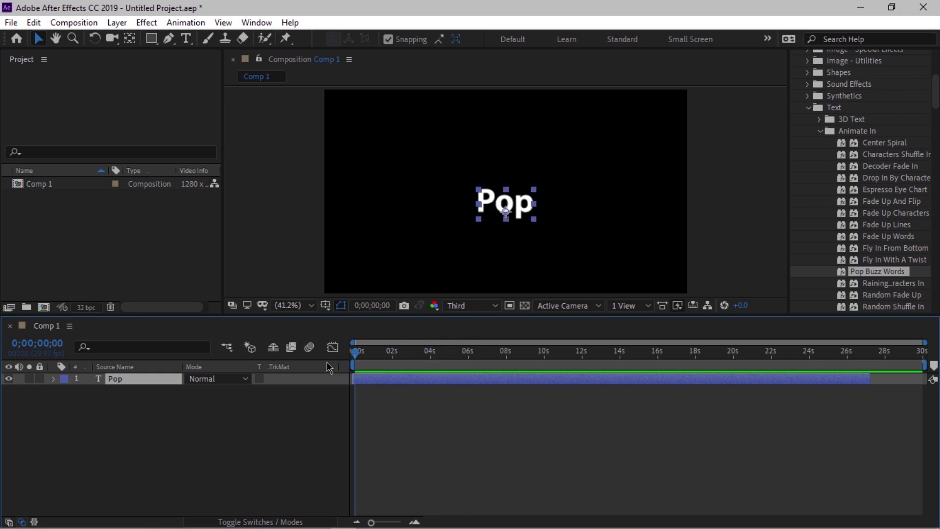
Undo the Pop Buzz Words preset and the layer timing changes, and leave the text layer deselected.
key(ctrl+z)
click(286, 422)
key(ctrl+z)
key(ctrl+z)
key(ctrl+z)
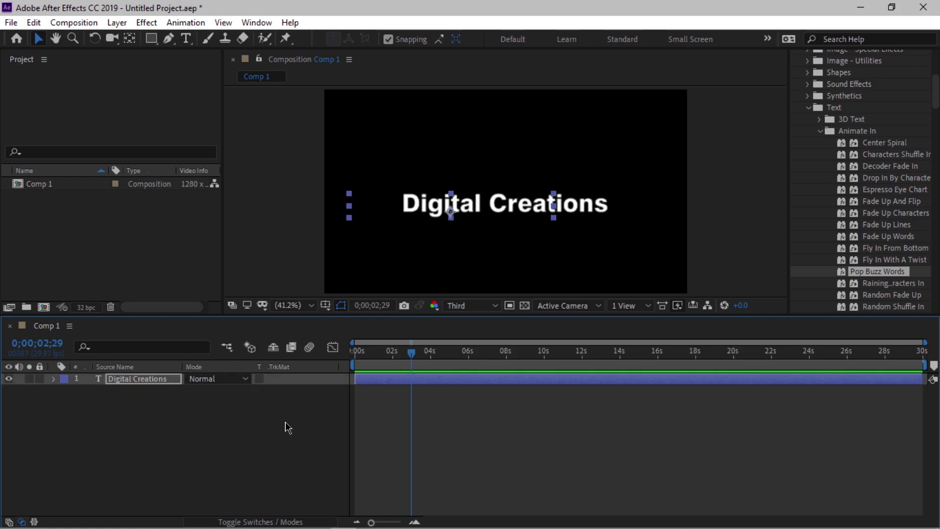
scroll(908, 251, down, 3)
click(224, 455)
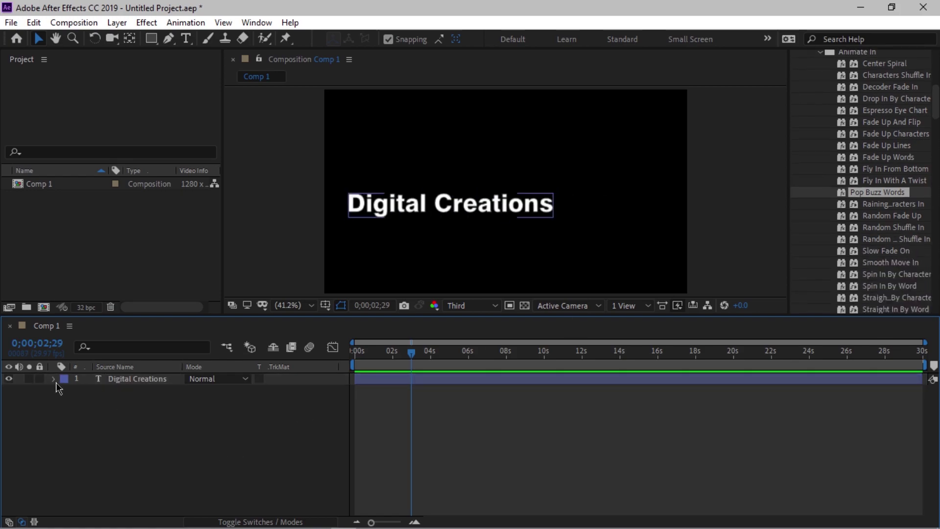
Move to 0;00;01;06 and set the text layer's Position to 589.9, 430.3.
click(54, 379)
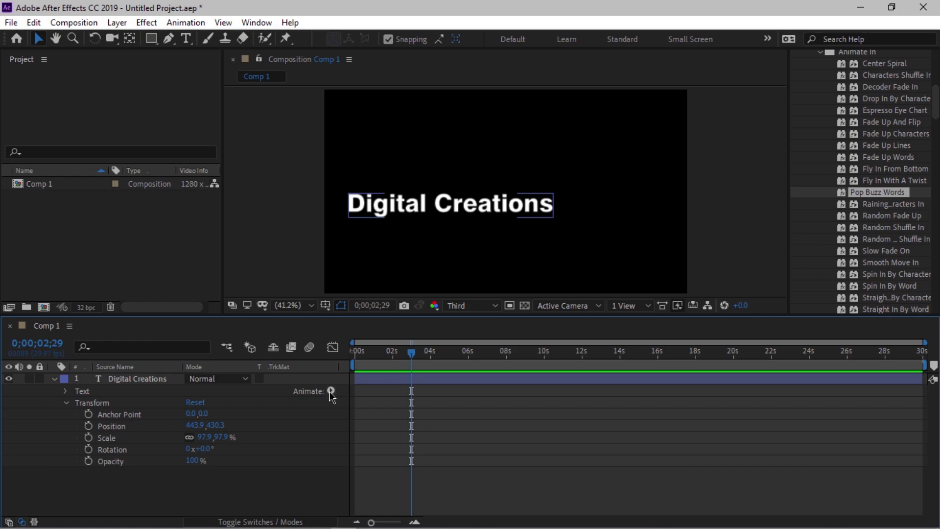
drag(360, 363, 377, 362)
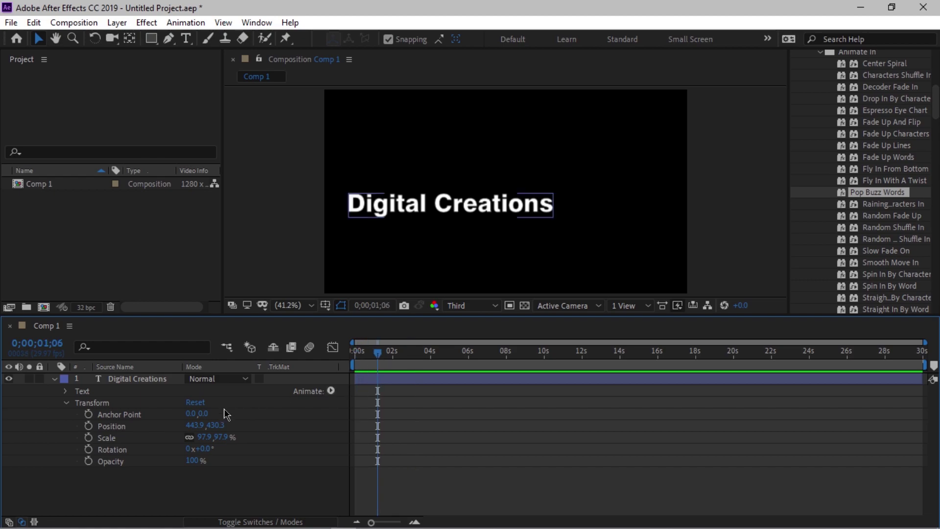
drag(205, 425, 304, 499)
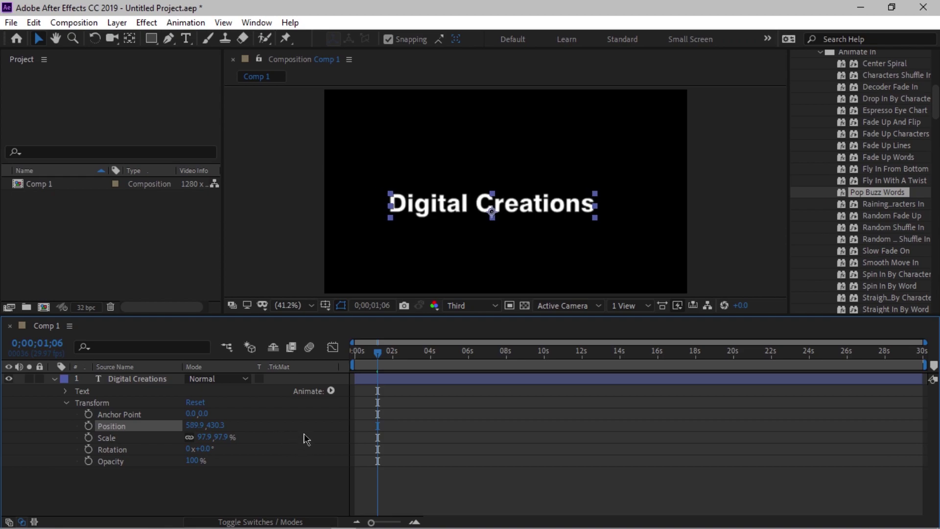
Add an Opacity animator to the text layer, set its Opacity to 0%, and expand its range selector.
click(331, 391)
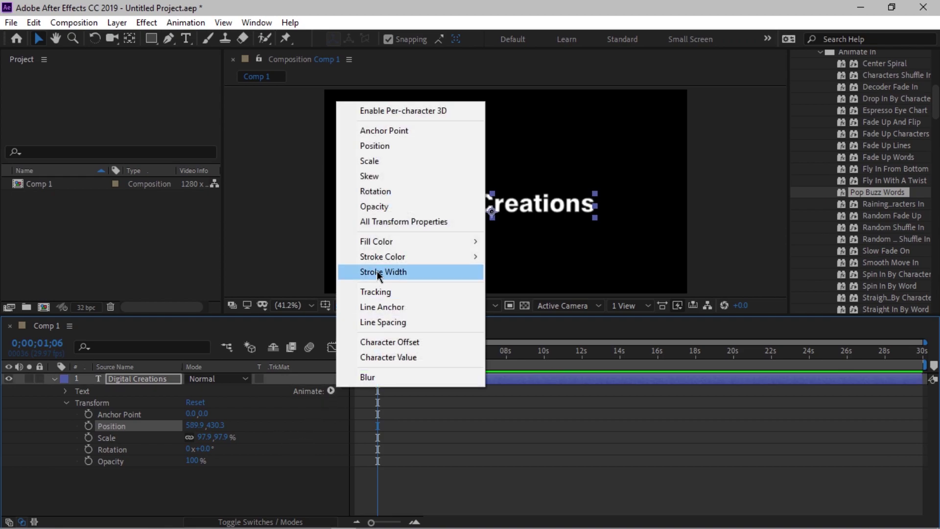
click(375, 206)
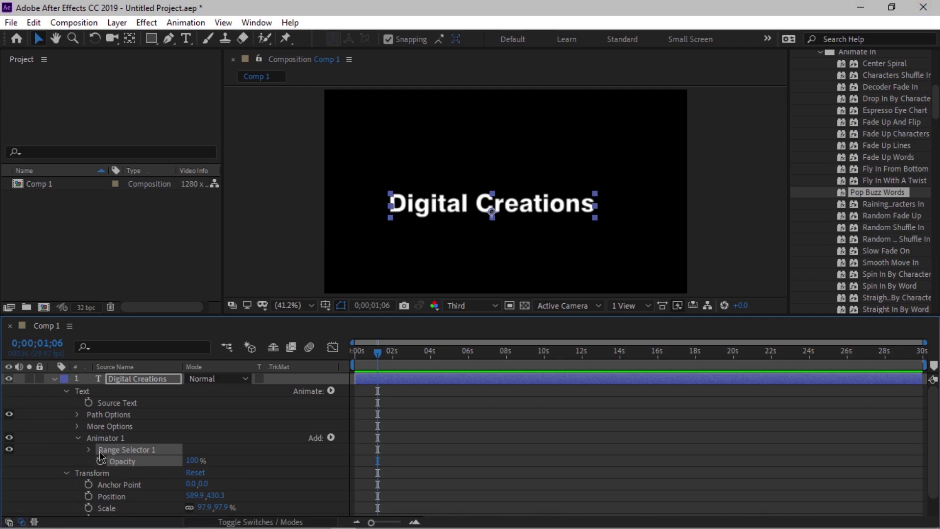
drag(193, 462, 74, 459)
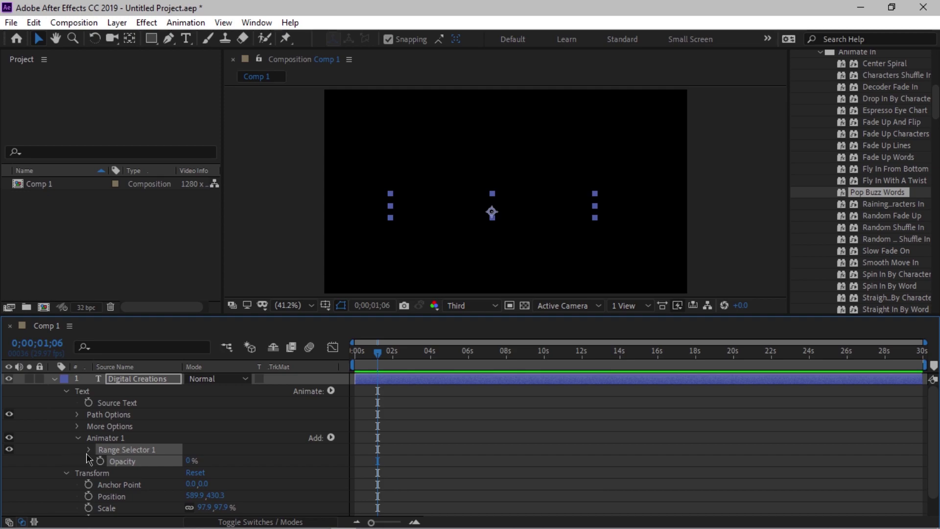
click(88, 451)
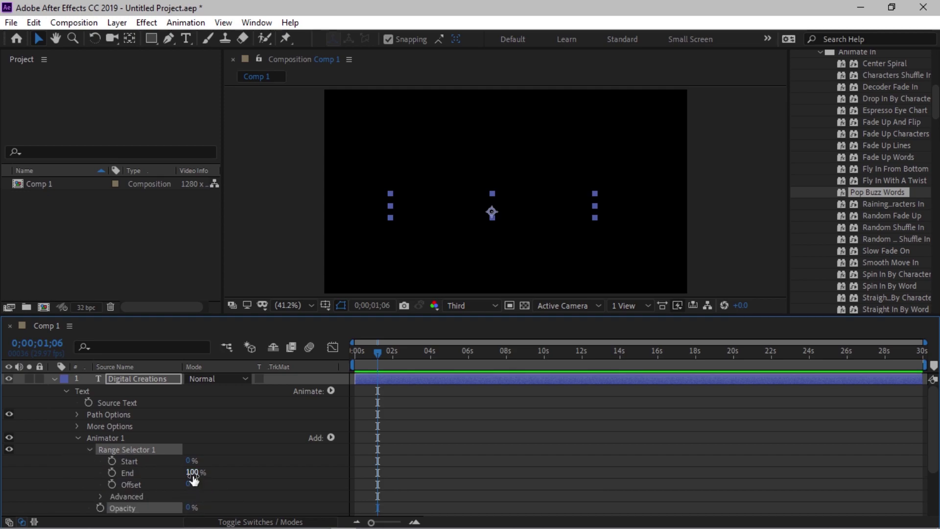
Keyframe the range selector's End from 0% at 0;00;01;06 to 100% at 0;00;04;05, and keyframe the animator's Opacity at 0%.
drag(189, 507, 297, 502)
drag(192, 472, 88, 471)
drag(190, 508, 67, 506)
click(99, 508)
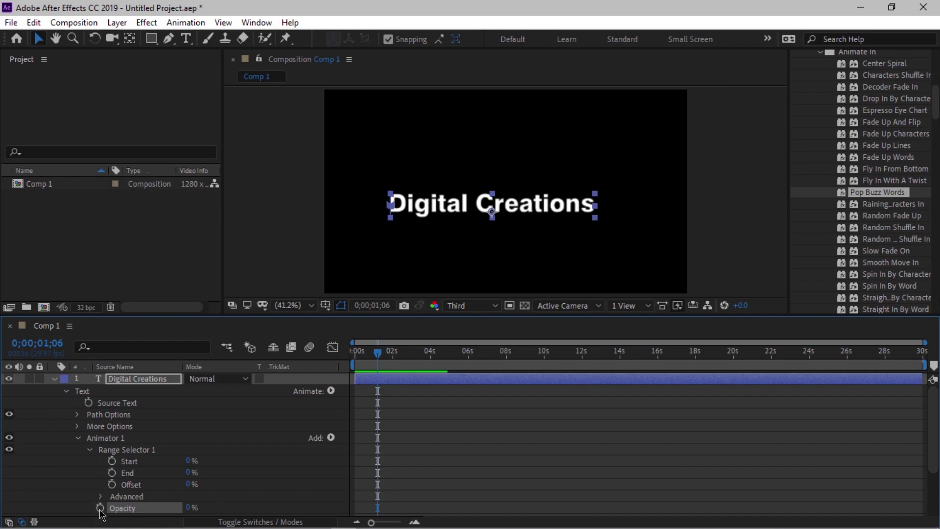
click(111, 472)
drag(389, 359, 434, 358)
drag(191, 472, 284, 463)
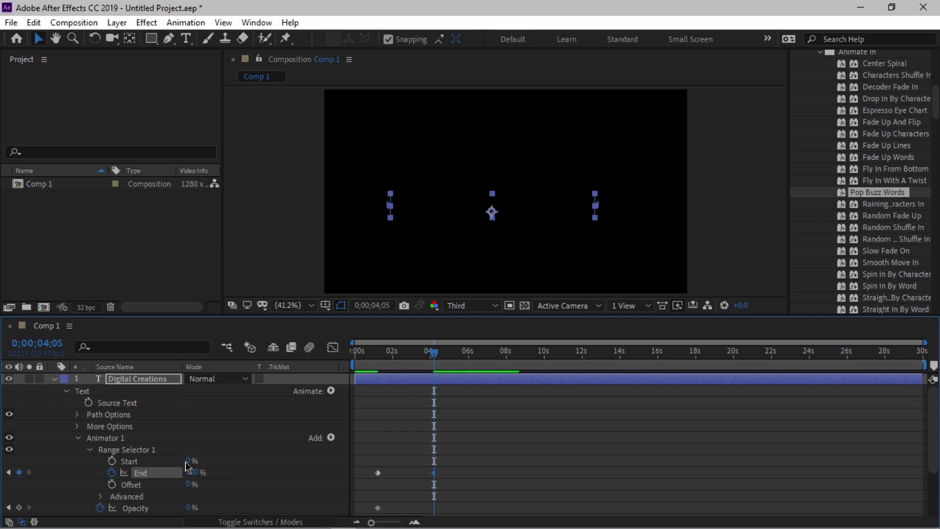
Set and keyframe the range selector's Start at 100%, preview the letter-by-letter reveal, and collapse the text layer.
drag(389, 357, 374, 359)
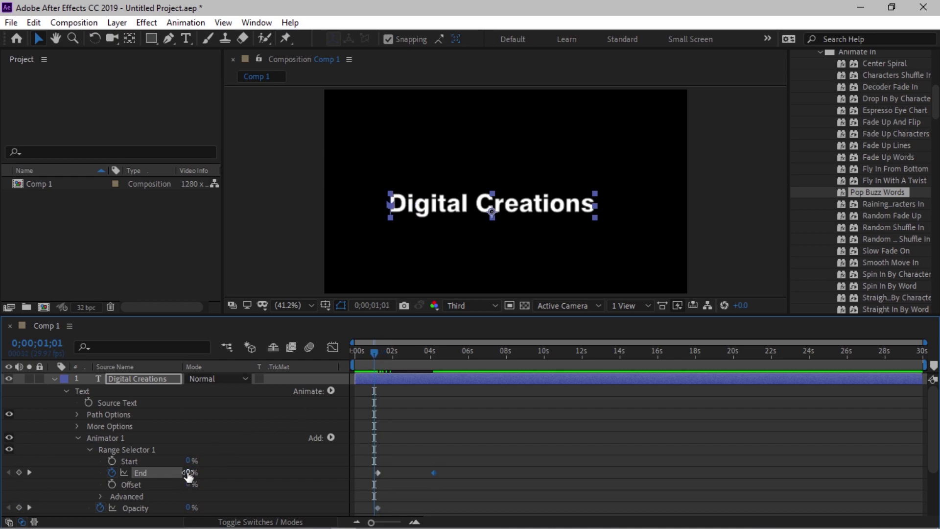
drag(190, 461, 267, 455)
mouse_move(377, 360)
mouse_down()
mouse_move(433, 361)
mouse_move(375, 362)
mouse_up()
click(113, 461)
key(space)
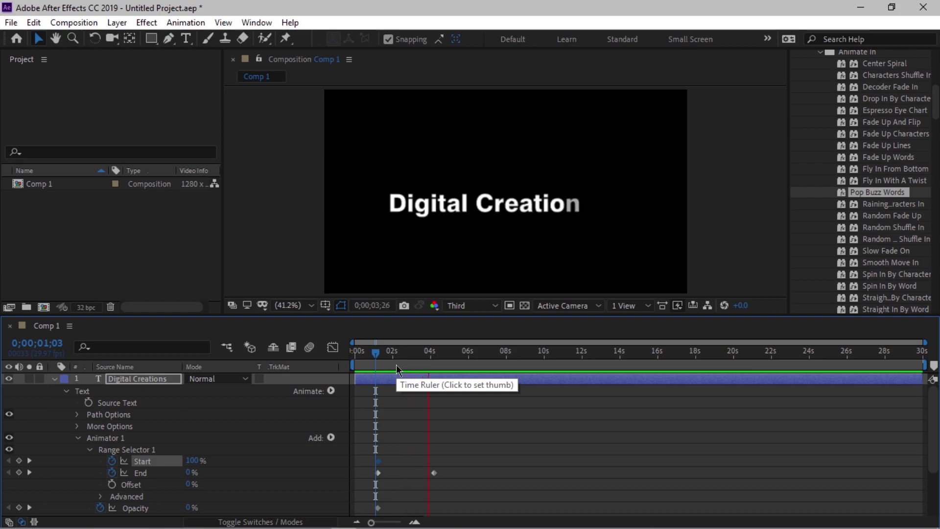
drag(382, 362, 391, 357)
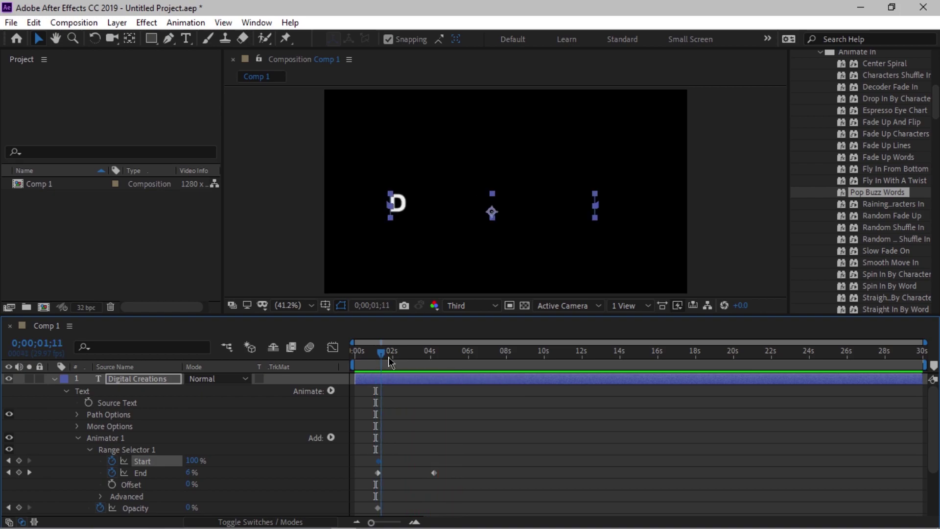
click(54, 379)
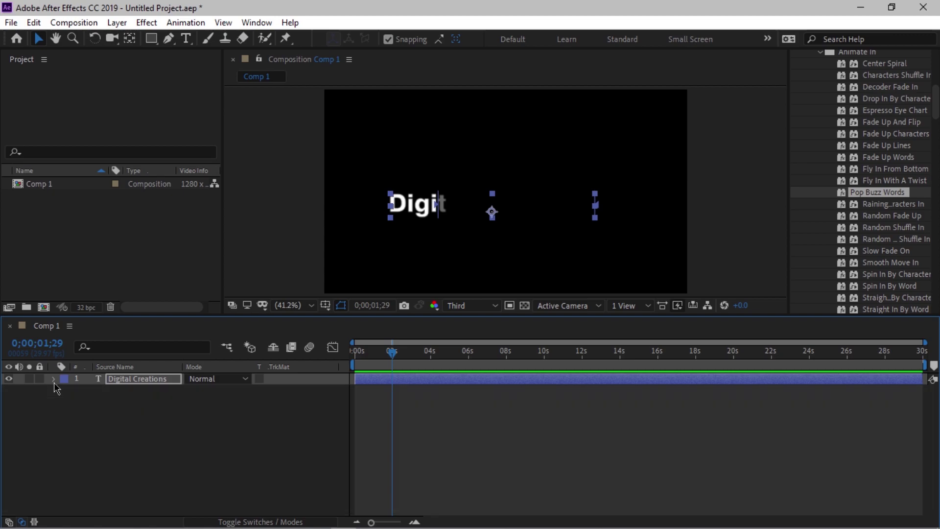
Create a blue 1280 x 720 px solid and place it beneath the Digital Creations text layer.
right_click(91, 407)
mouse_move(115, 258)
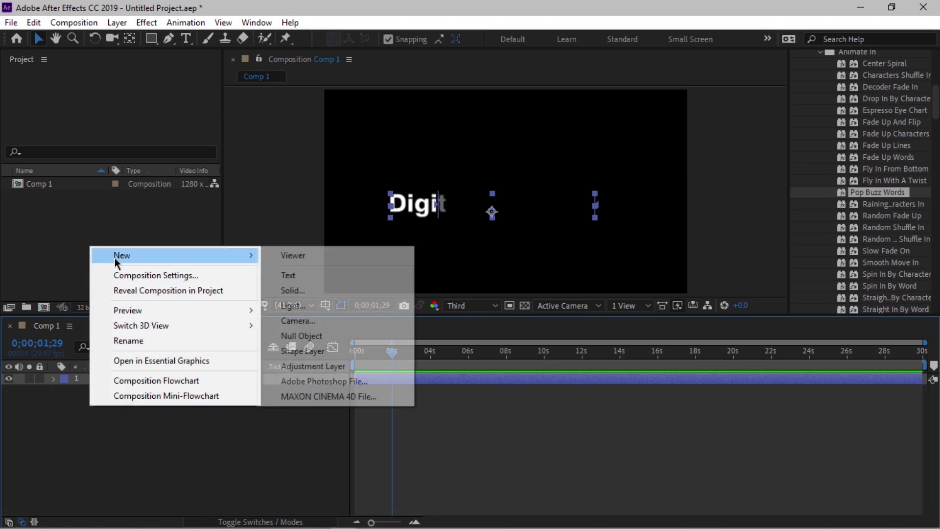
click(299, 291)
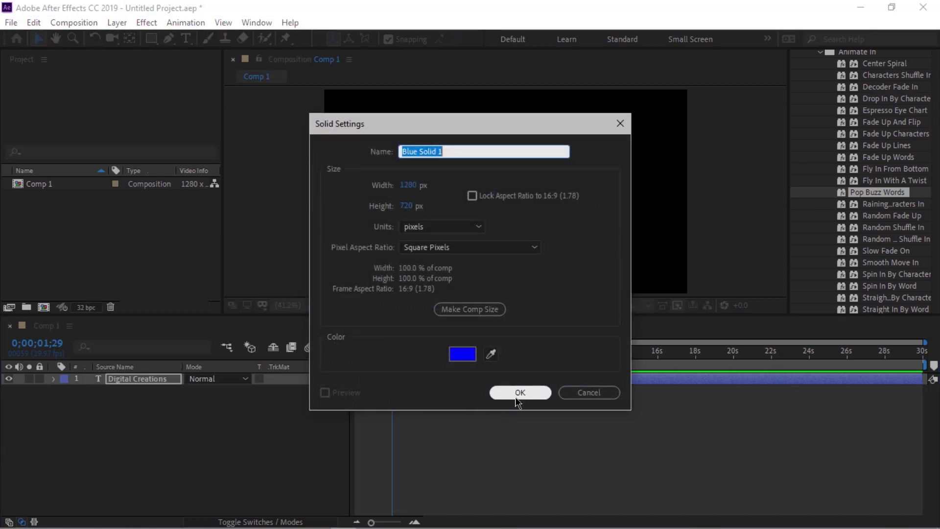
click(519, 392)
drag(134, 381, 134, 393)
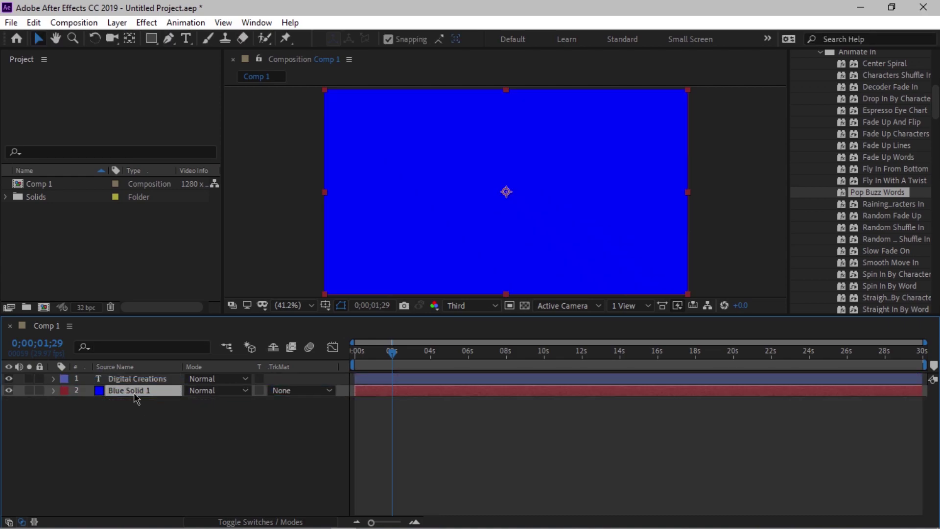
Apply the Gradient Ramp effect to the blue solid and move its Start of Ramp to about 637.6, -179.4.
click(146, 23)
mouse_move(163, 202)
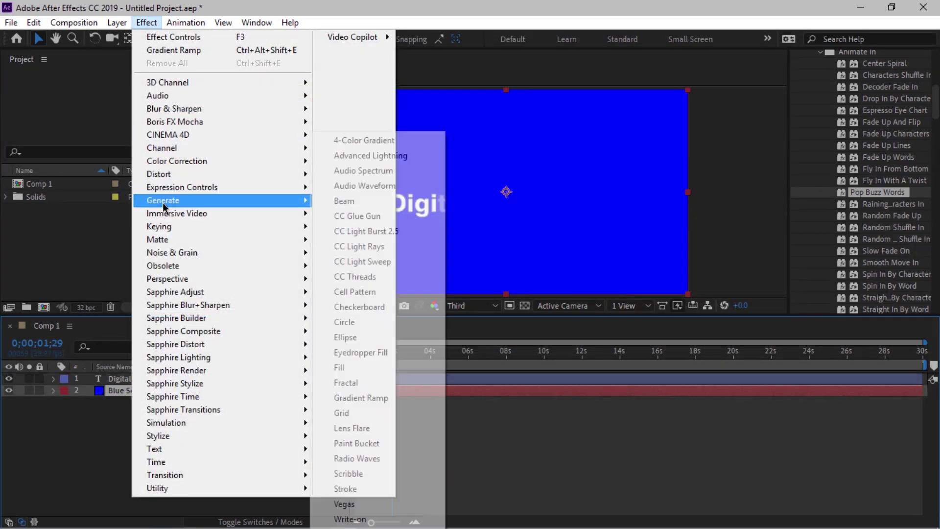
click(367, 401)
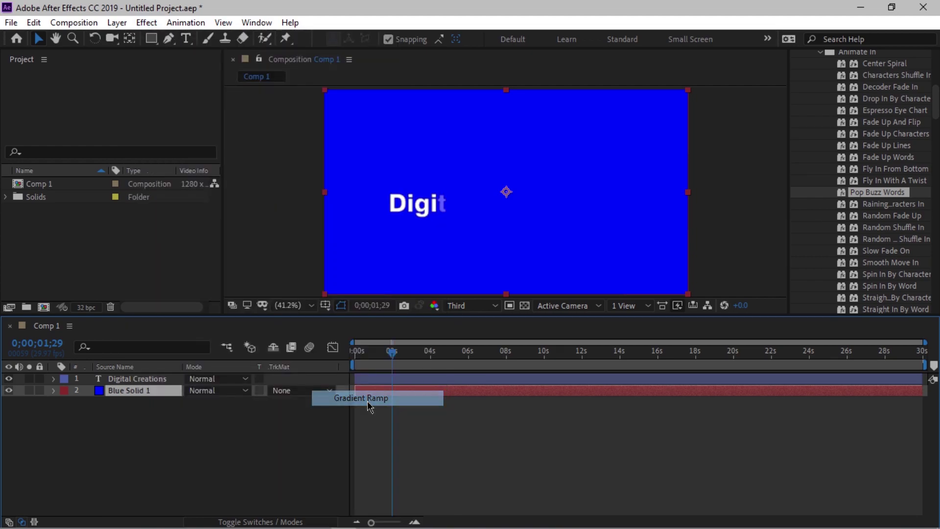
drag(506, 91, 508, 61)
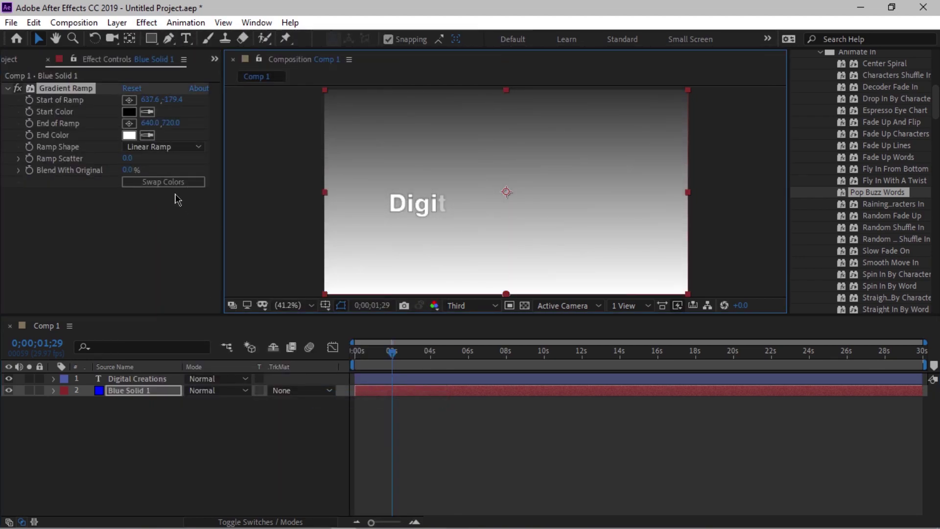
Set the Gradient Ramp's End Color to pure blue (RGB 0, 0, 255).
click(128, 136)
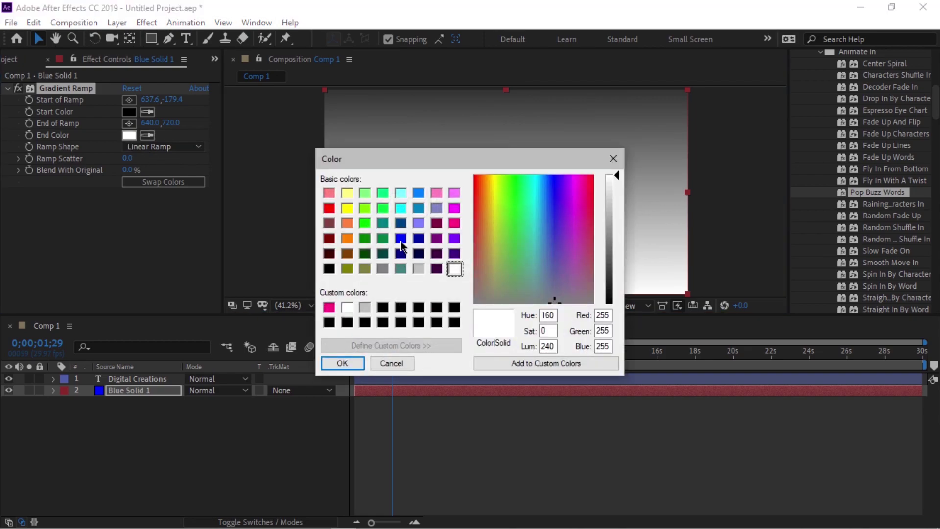
click(401, 240)
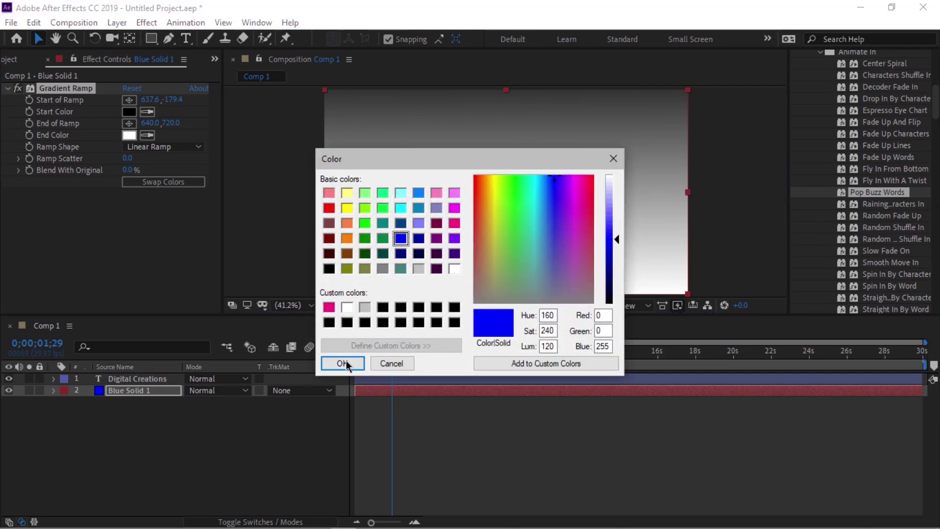
click(343, 363)
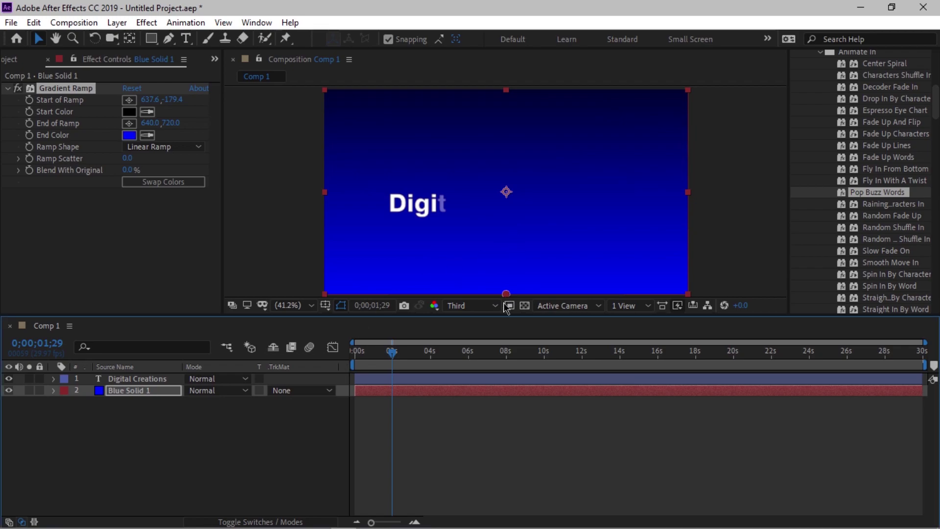
Move the Gradient Ramp's End of Ramp below the frame to about 640, 1064.
scroll(507, 236, down, 4)
drag(507, 223, 509, 253)
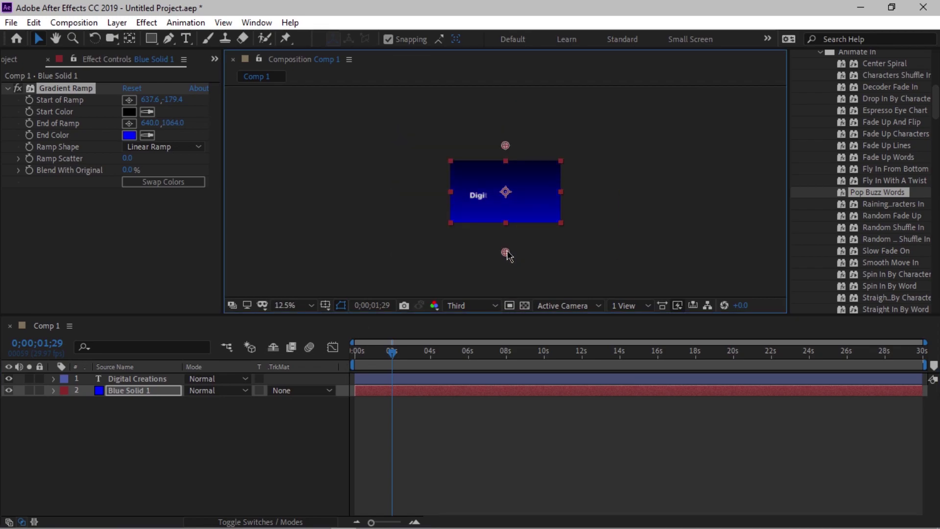
scroll(394, 230, up, 3)
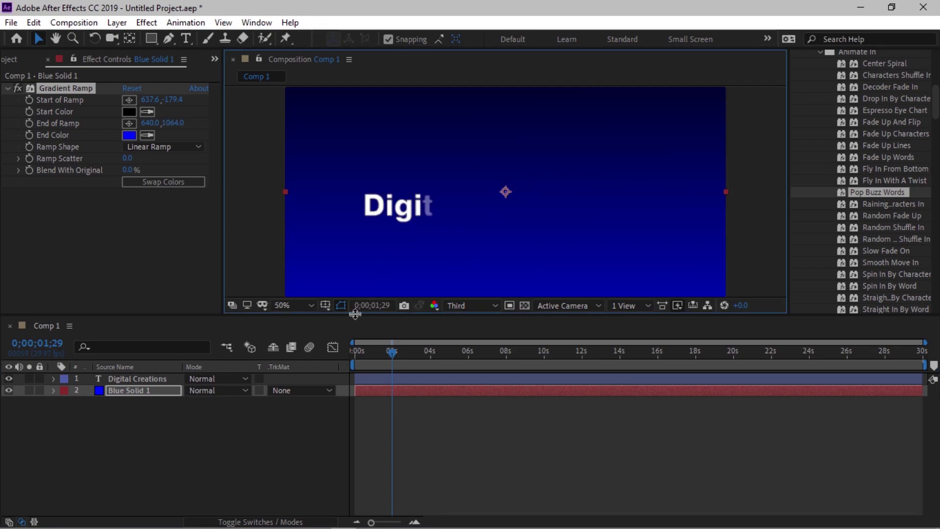
Enlarge the composition view and scrub through the first seconds to preview the text over the gradient.
drag(354, 313, 355, 358)
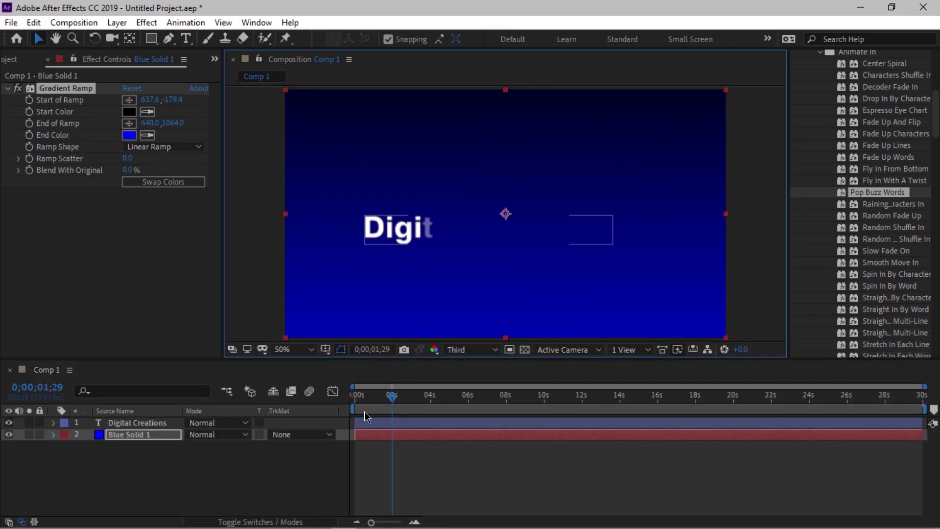
drag(361, 395, 437, 409)
click(259, 485)
drag(372, 398, 382, 417)
On the blue solid at 0;00;01;14, keyframe Start of Ramp at about -378.4, -387.4 and enable keyframing for Start Color.
click(111, 435)
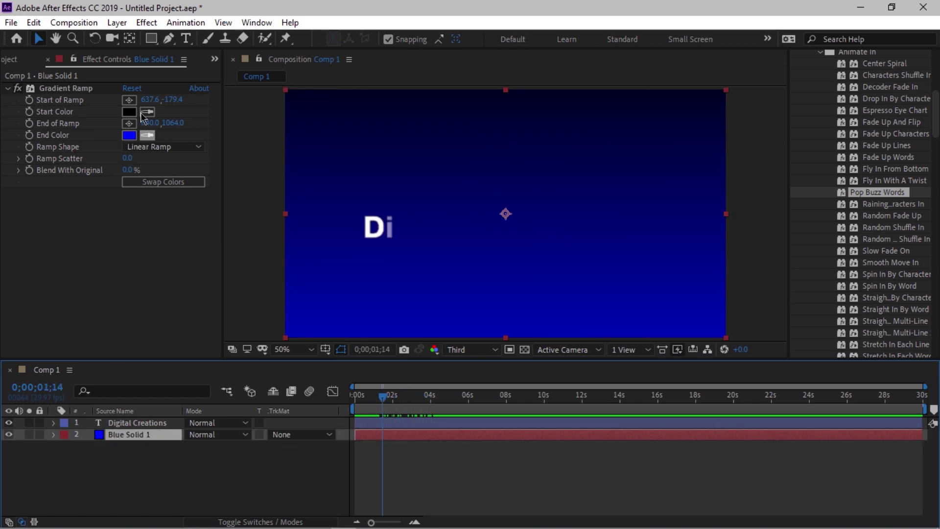
click(29, 100)
scroll(302, 111, up, 1)
scroll(337, 154, down, 6)
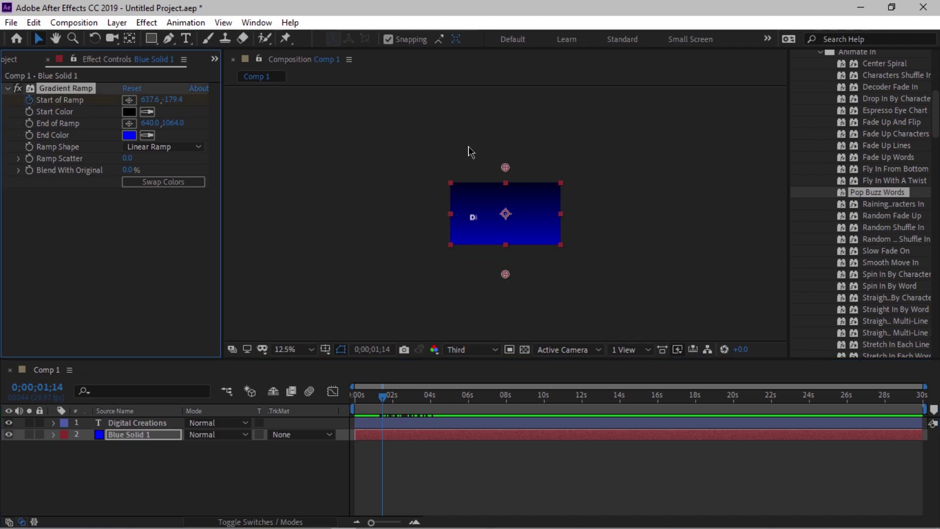
drag(505, 167, 418, 149)
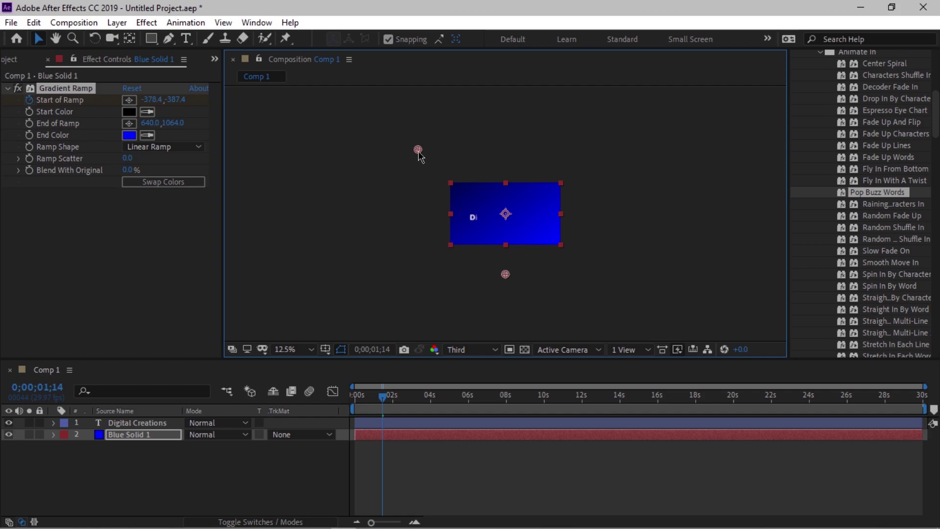
click(29, 112)
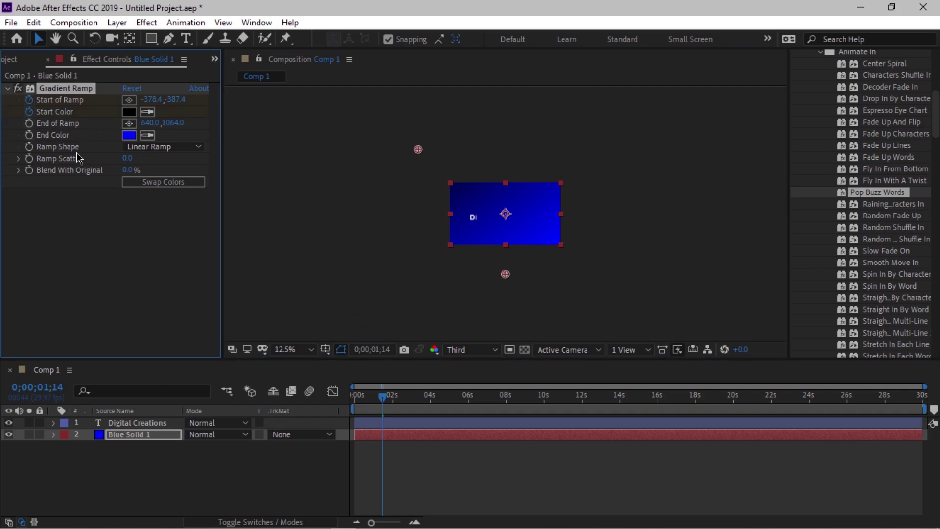
At 0;00;03;06, move the Gradient Ramp's Start of Ramp to about 581.6, -323.4.
drag(384, 398, 416, 400)
drag(418, 149, 501, 159)
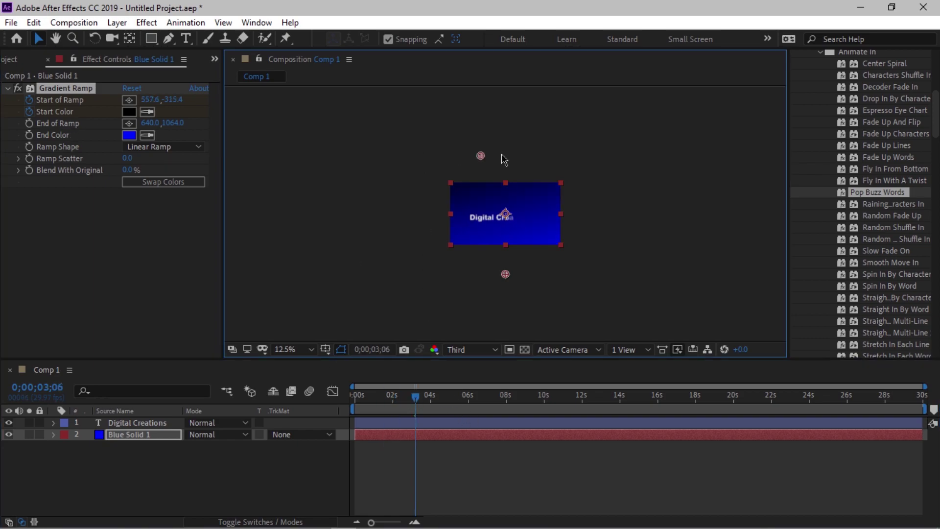
scroll(369, 265, up, 3)
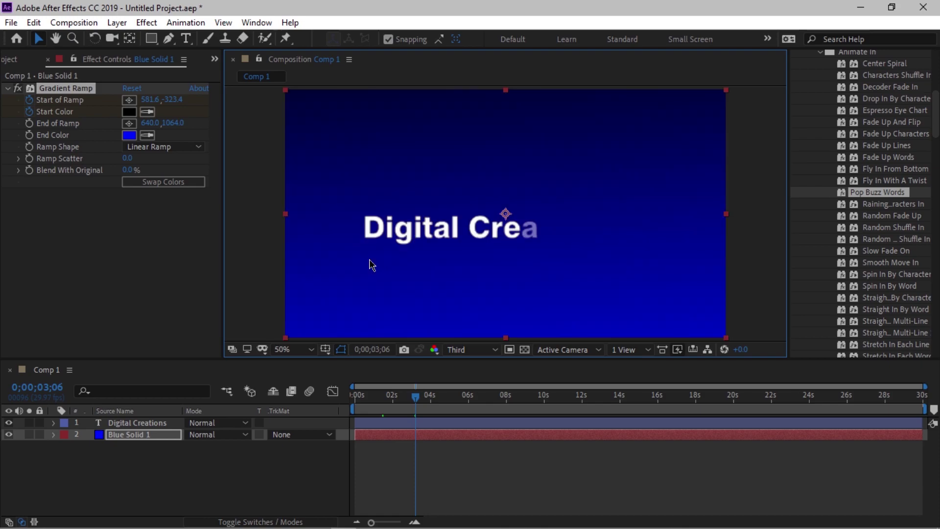
Play the composition from the beginning and scrub through it to review the animated gradient and text.
drag(371, 396, 356, 394)
key(space)
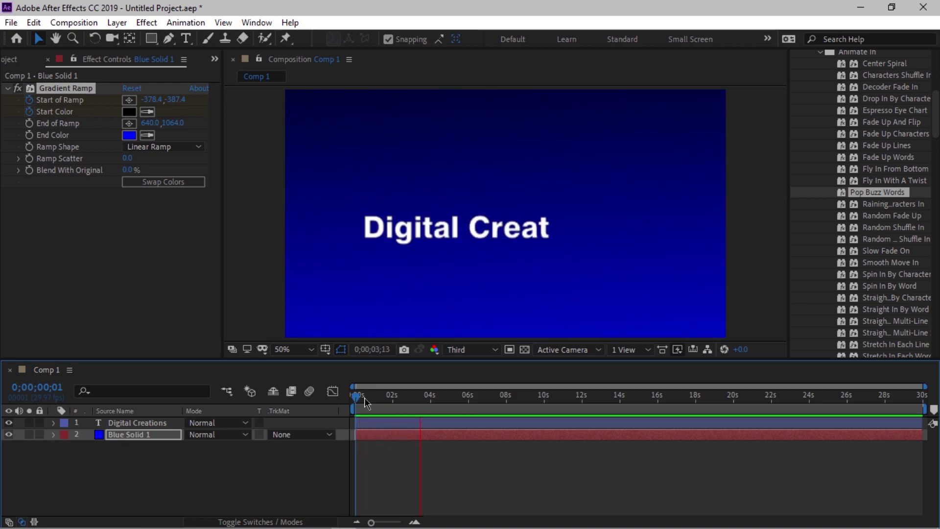
drag(375, 398, 415, 398)
drag(386, 121, 583, 134)
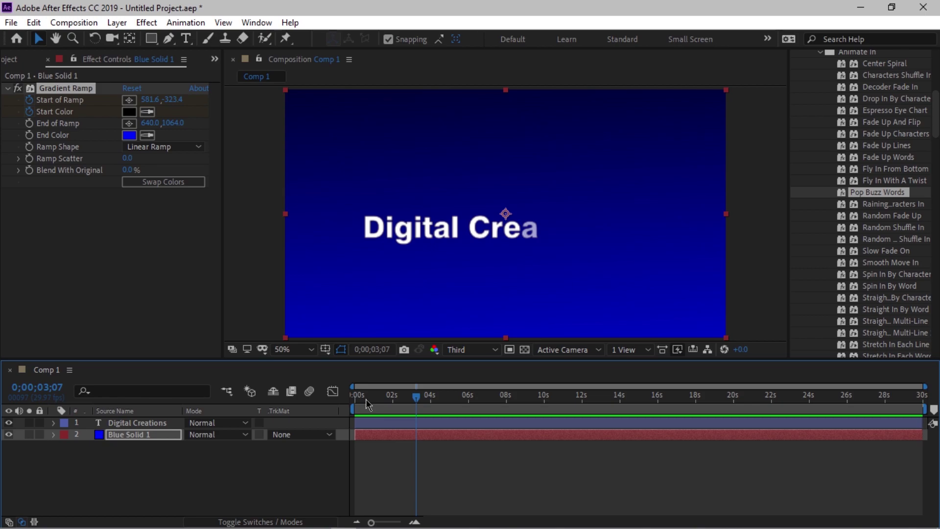
drag(375, 413, 447, 411)
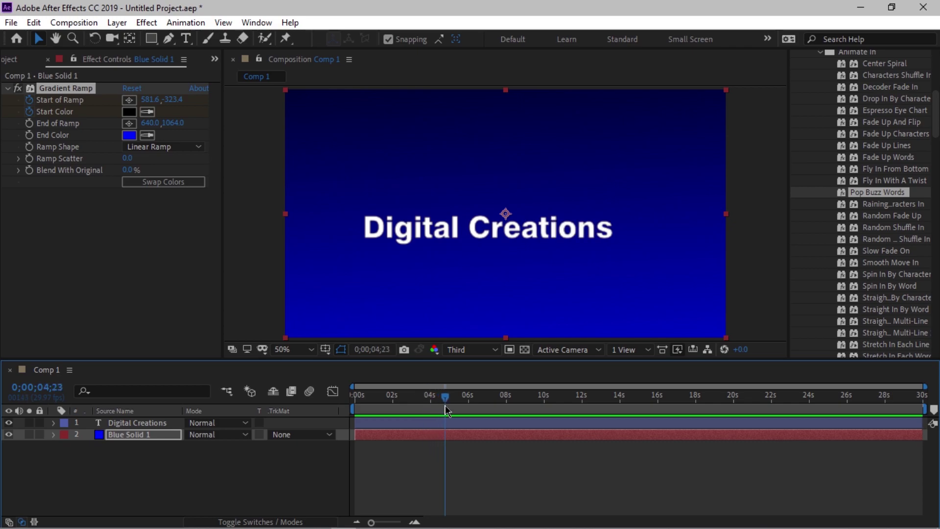
Maximize the composition view, play the animation in it, and restore the normal layout.
click(284, 62)
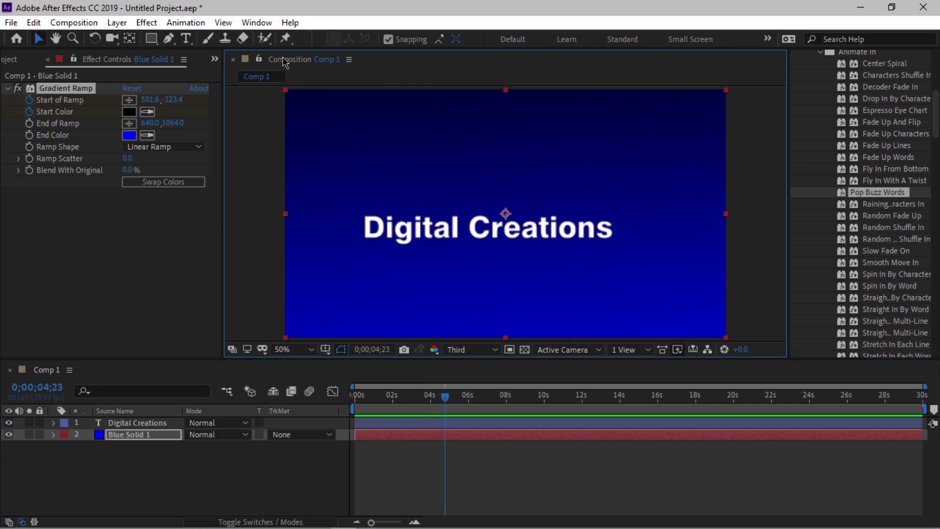
double_click(282, 63)
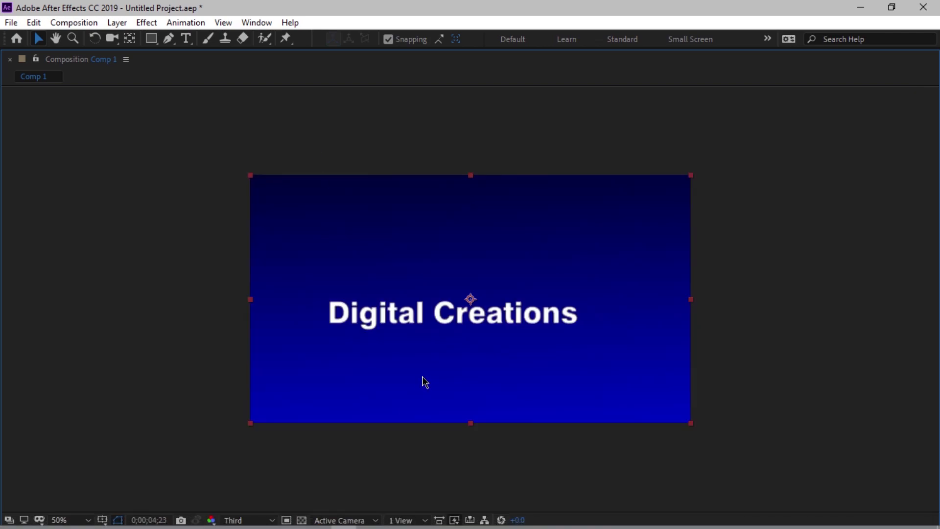
key(space)
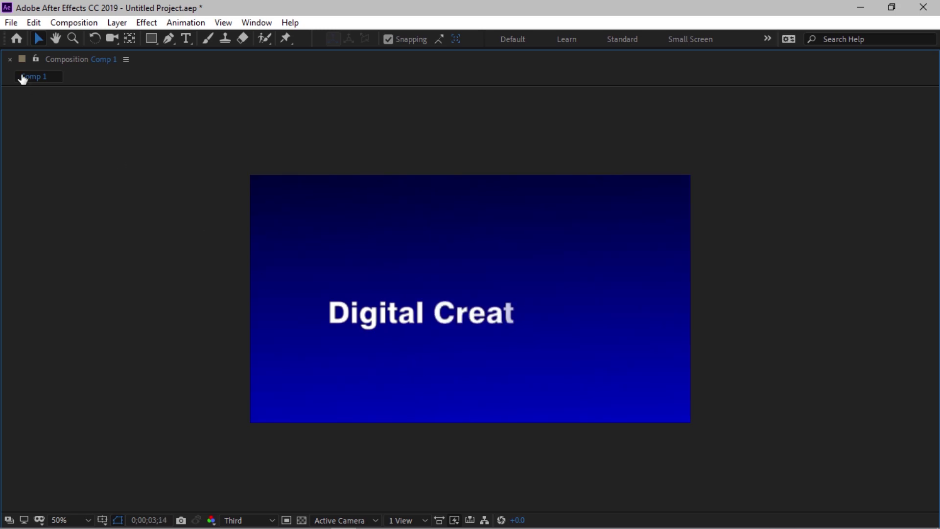
double_click(70, 57)
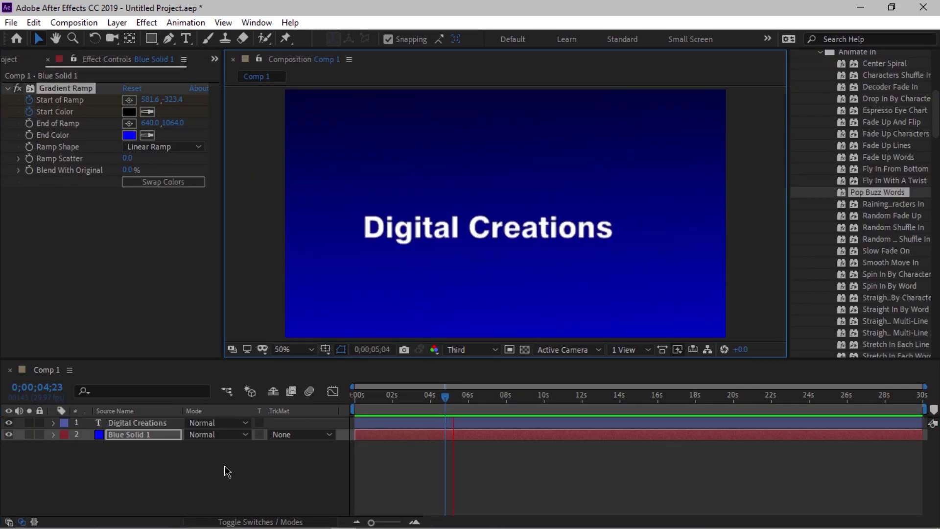
right_click(224, 467)
mouse_move(284, 320)
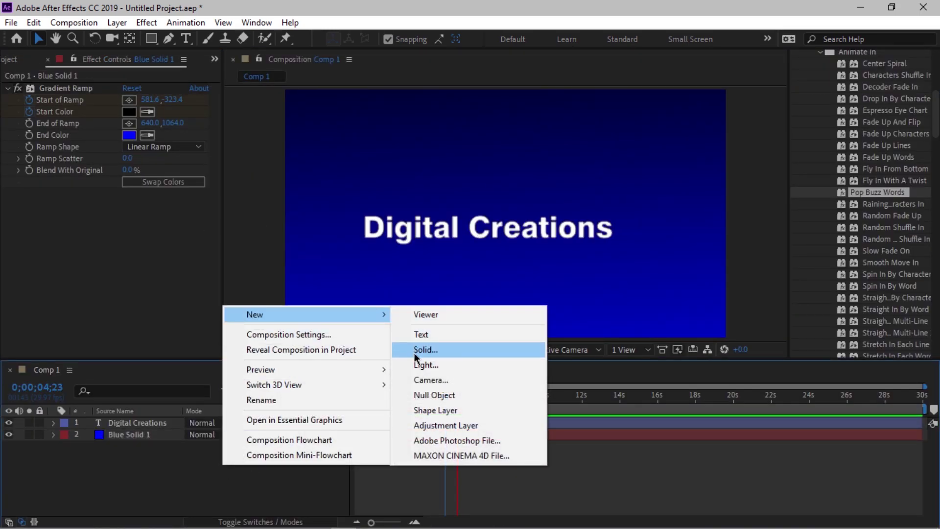
click(413, 350)
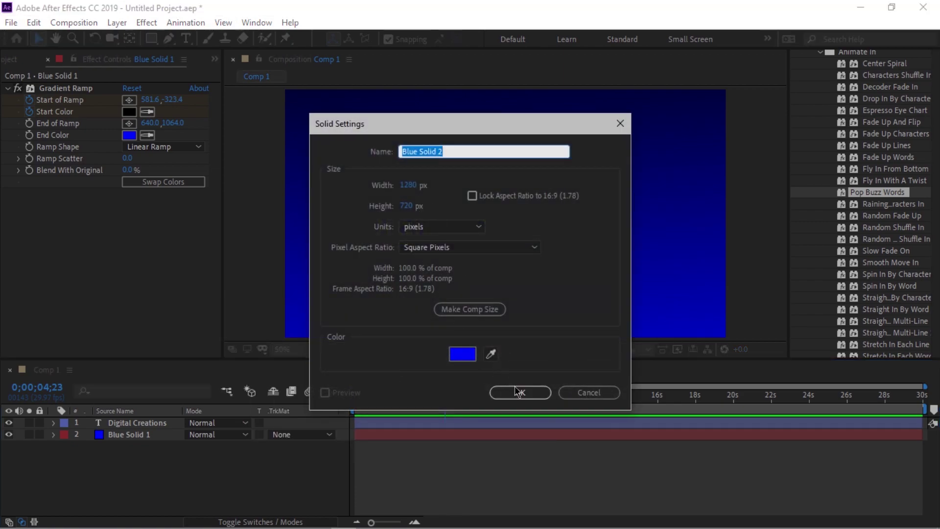
click(588, 392)
Add a shape layer and draw an unfilled rectangle with a 4 px white stroke above the Digital Creations text.
right_click(151, 464)
mouse_move(237, 314)
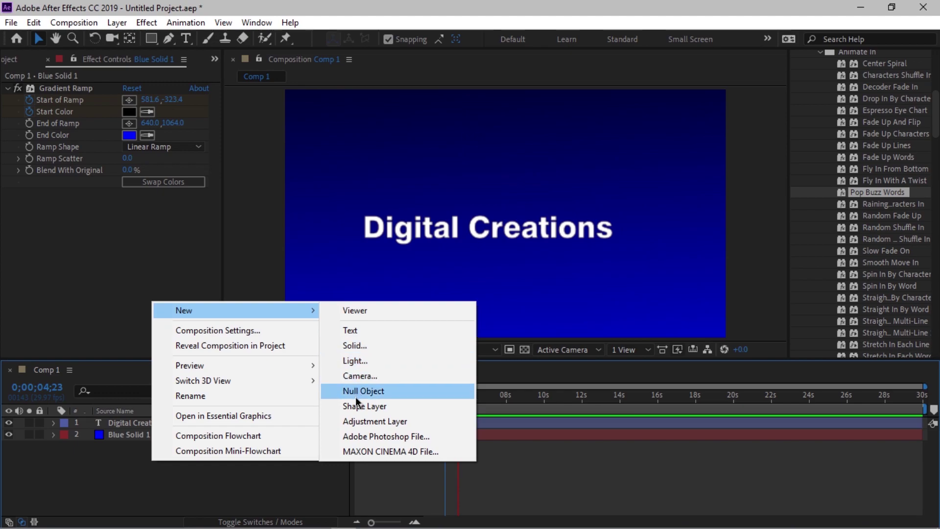
click(352, 412)
key(q)
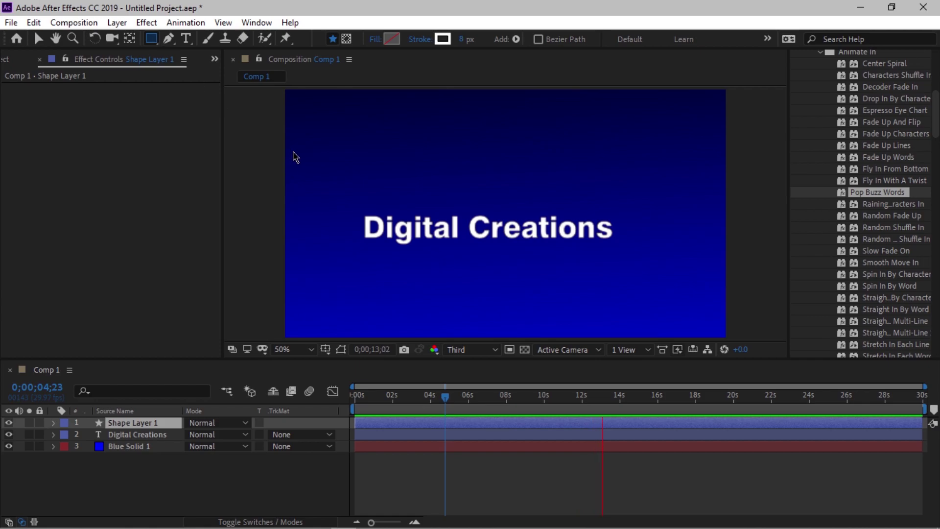
click(345, 183)
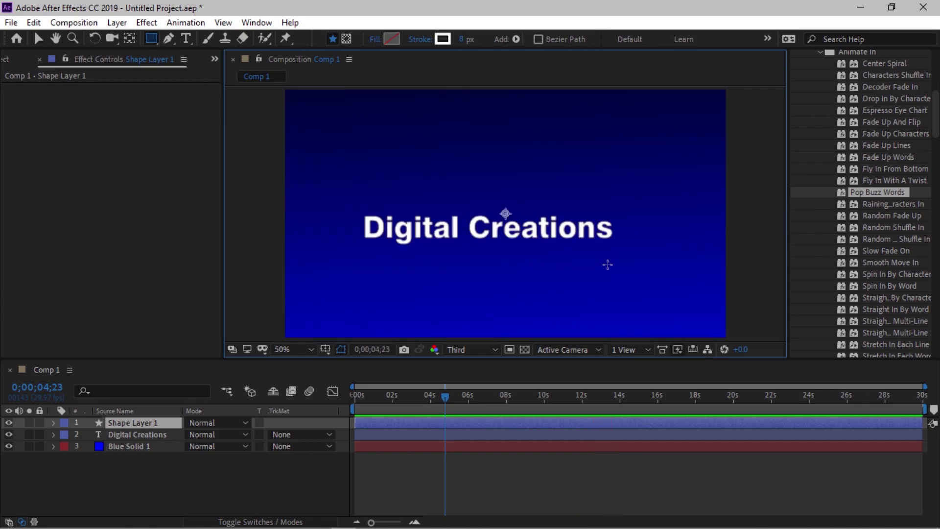
mouse_move(365, 143)
mouse_down()
mouse_move(626, 198)
mouse_move(613, 188)
mouse_up()
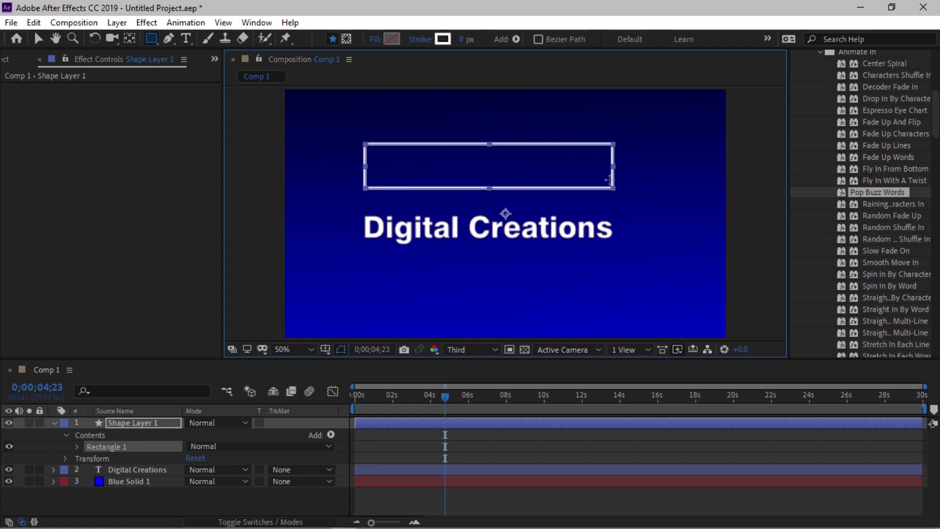
drag(466, 42, 463, 44)
Move the rectangle down around the Digital Creations text and widen it evenly so it frames the words.
click(39, 38)
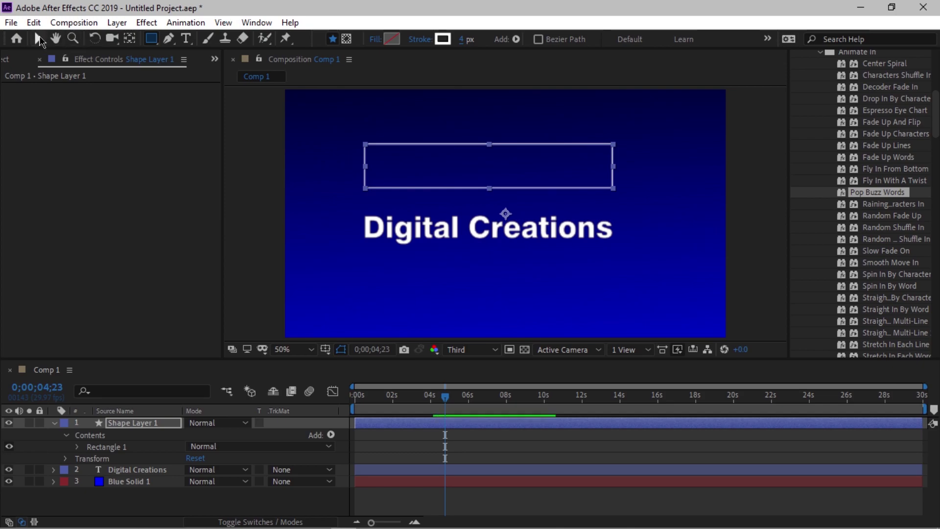
drag(444, 203, 440, 251)
drag(604, 227, 622, 227)
mouse_move(457, 250)
mouse_down()
mouse_move(475, 251)
mouse_move(466, 251)
mouse_up()
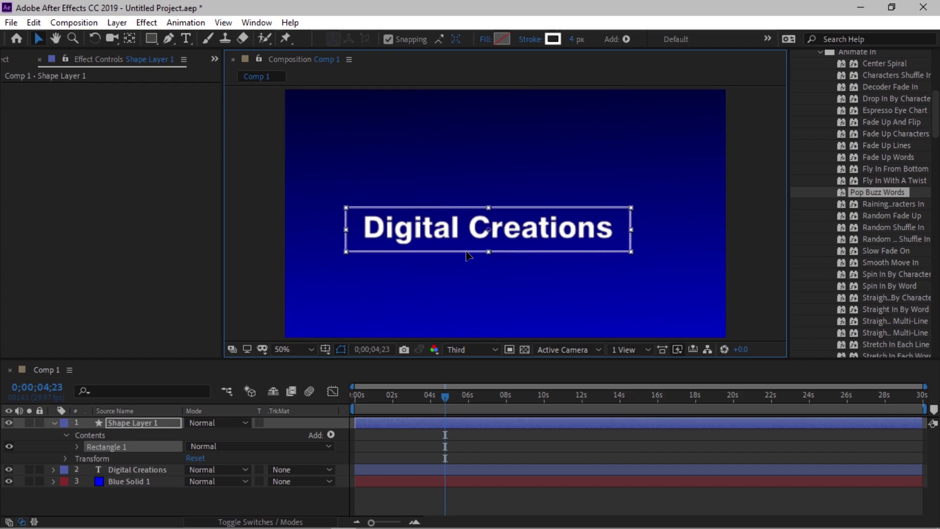
Check the timing up to 0;00;04;07 and nudge the rectangle and Digital Creations layers together to the right toward the frame's centre.
click(359, 398)
drag(358, 406, 434, 409)
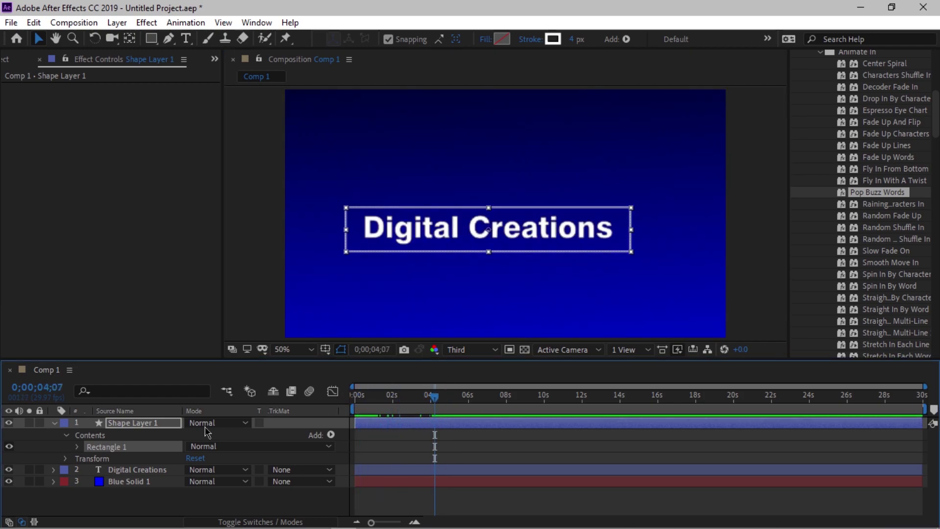
click(130, 471)
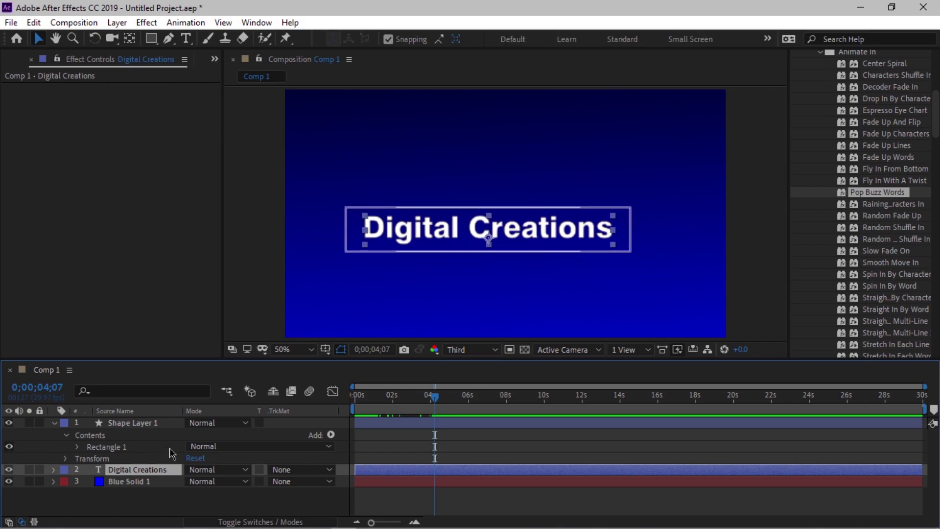
ctrl+click(141, 425)
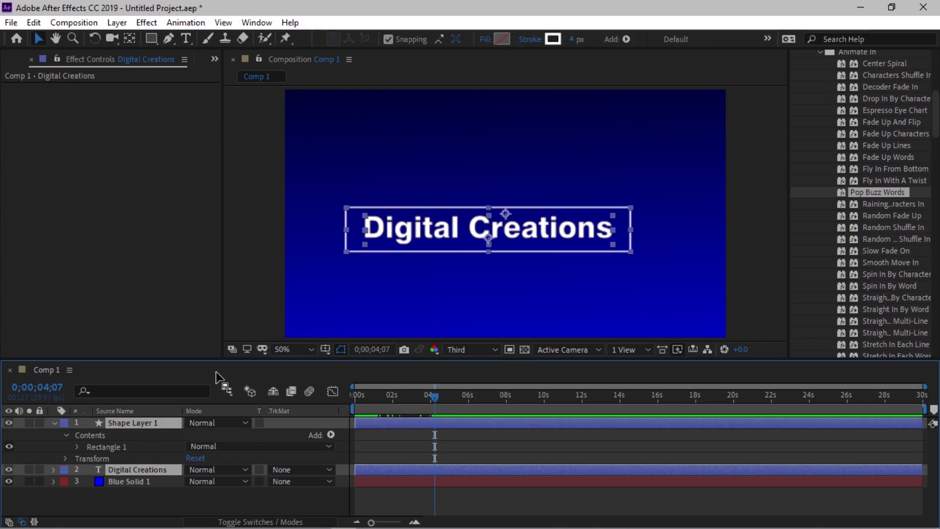
key(shift+Right)
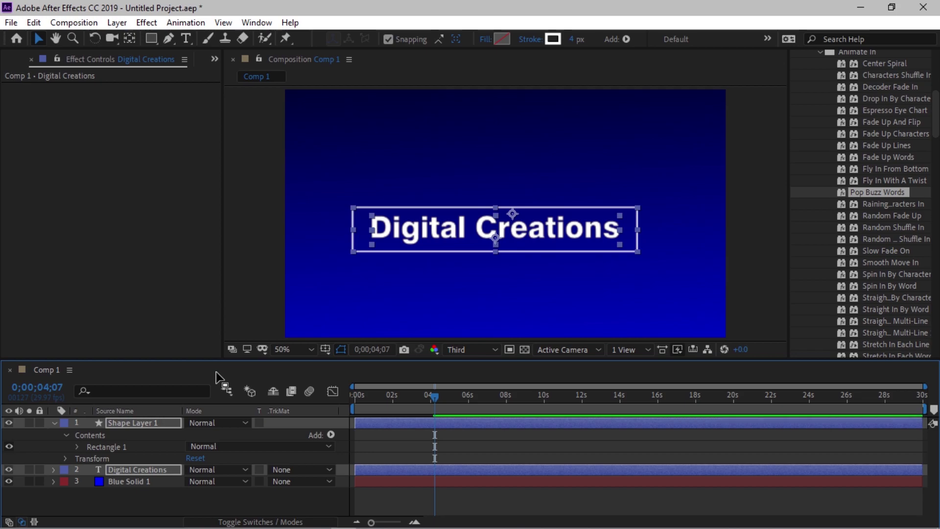
key(shift+Right)
key(shift+Right)
key(shift+Right)
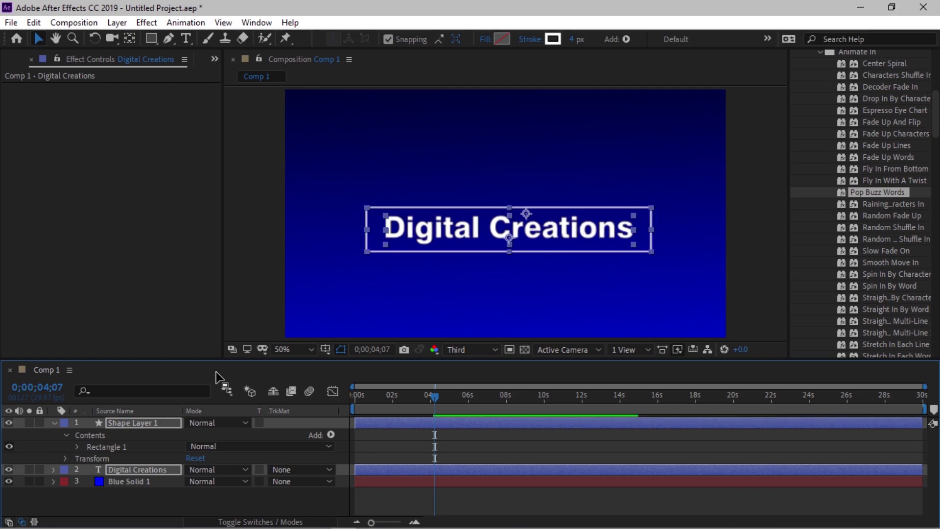
click(239, 271)
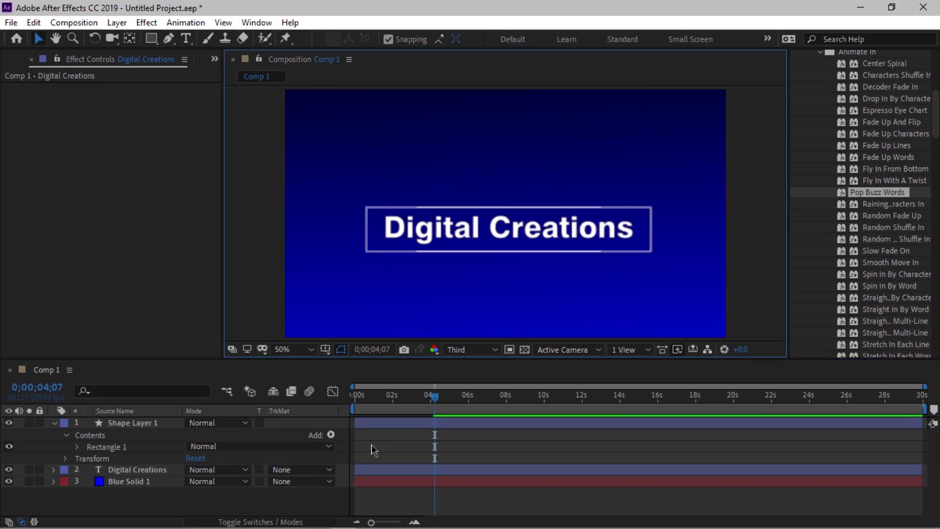
Add Trim Paths to the rectangle's shape layer and keyframe its End at 0% at 0;00;00;12.
click(367, 423)
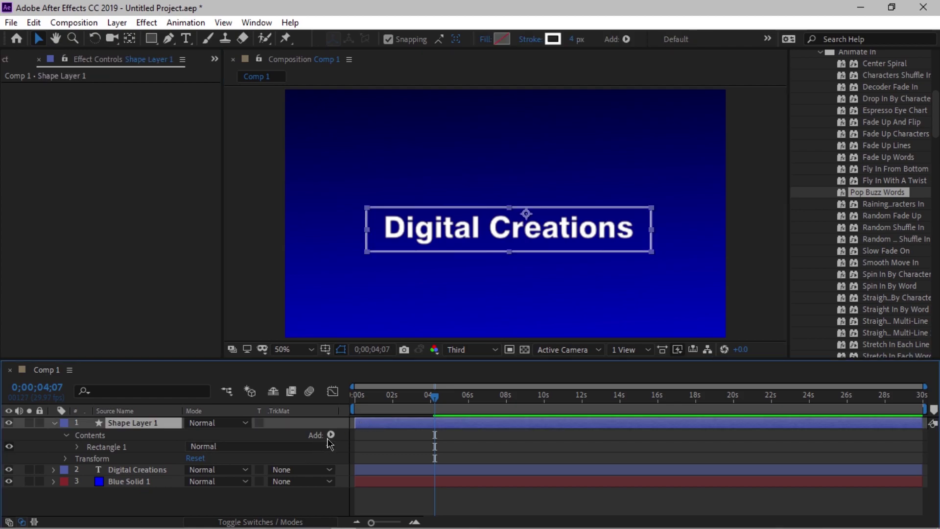
click(364, 403)
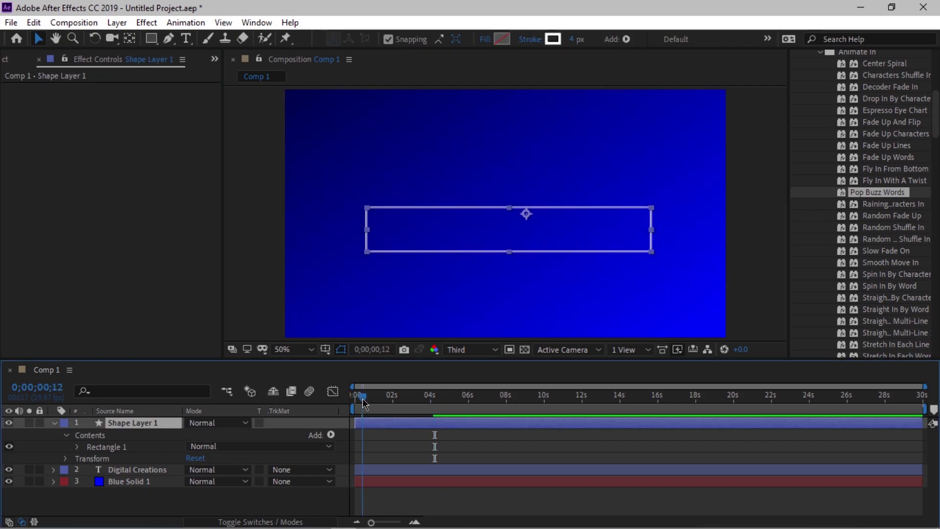
click(331, 434)
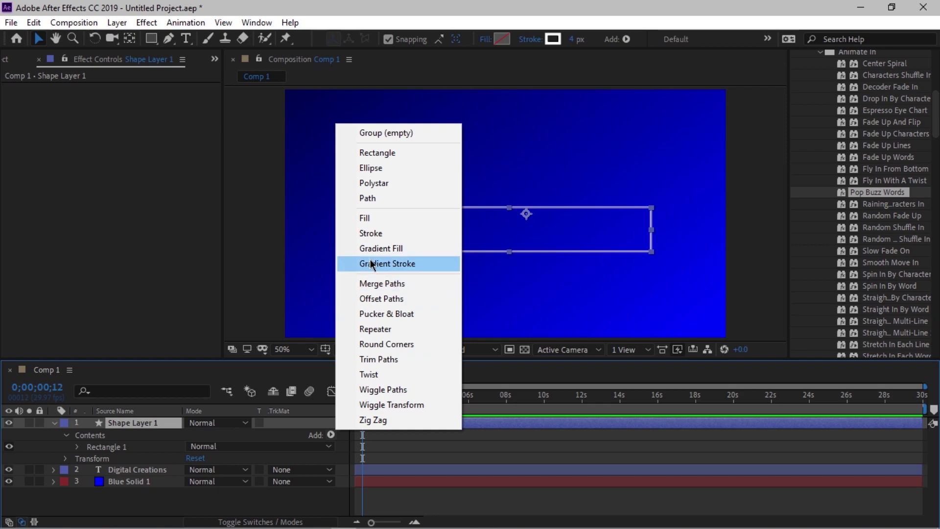
click(368, 359)
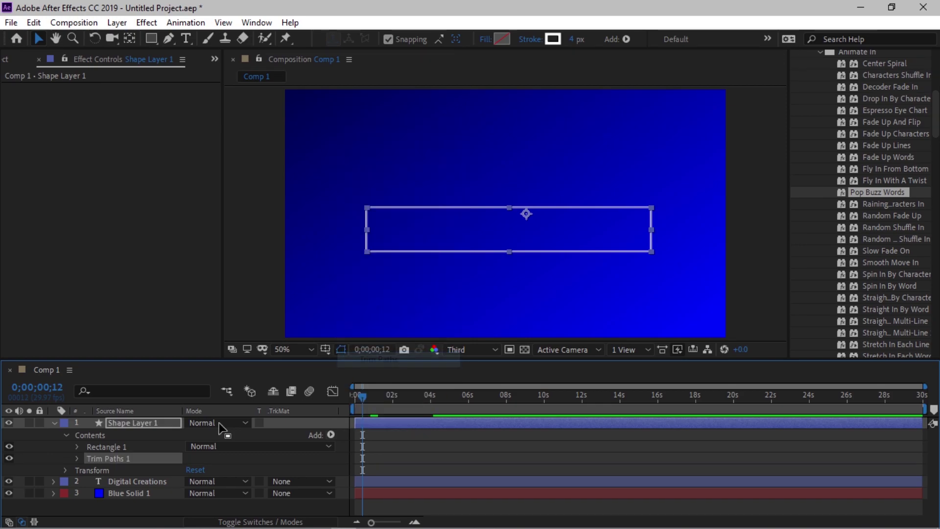
click(76, 459)
drag(195, 481, 119, 493)
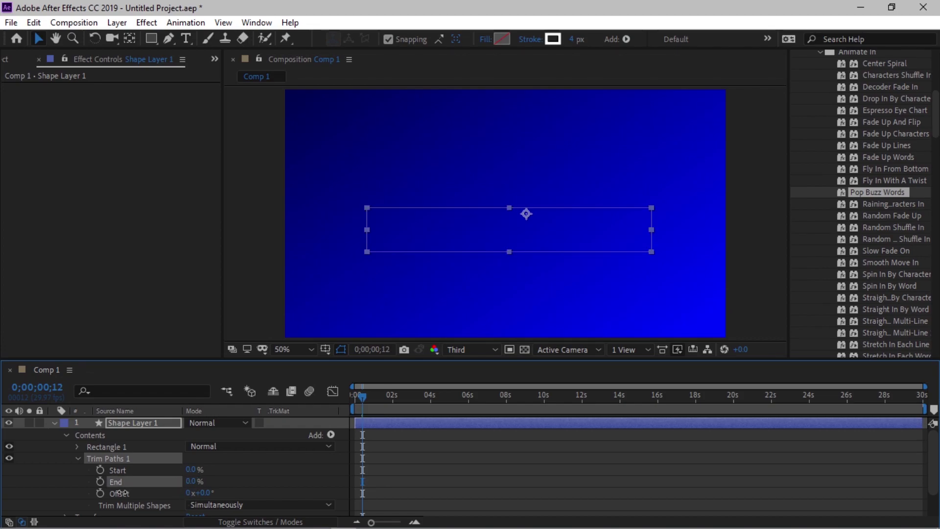
click(100, 481)
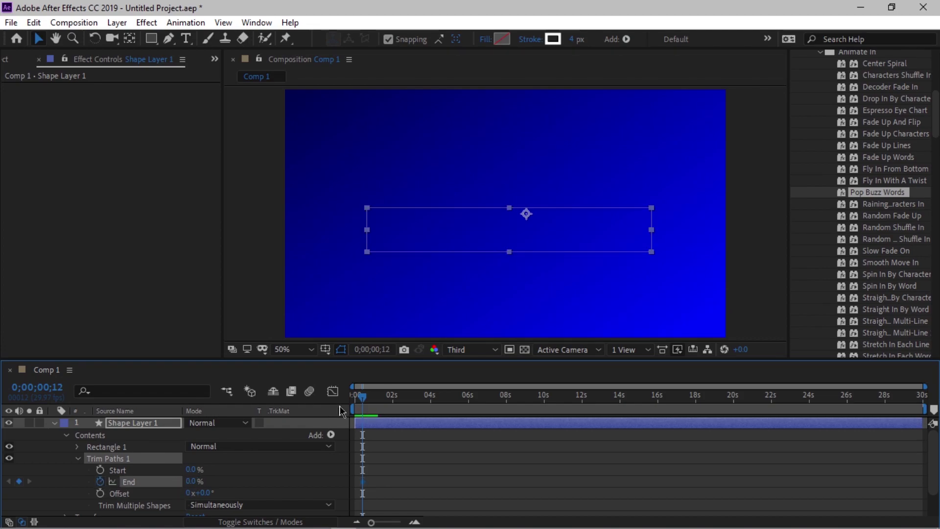
Keyframe the rectangle's Trim Paths End at 100% at 0;00;03;21 and apply Easy Ease to both End keyframes.
drag(367, 400, 424, 401)
drag(193, 482, 352, 471)
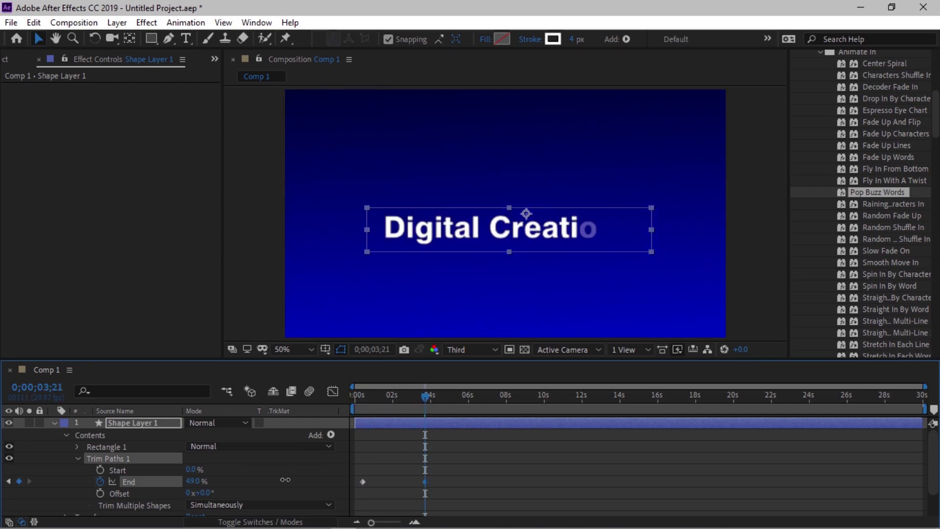
drag(454, 494, 363, 479)
right_click(364, 483)
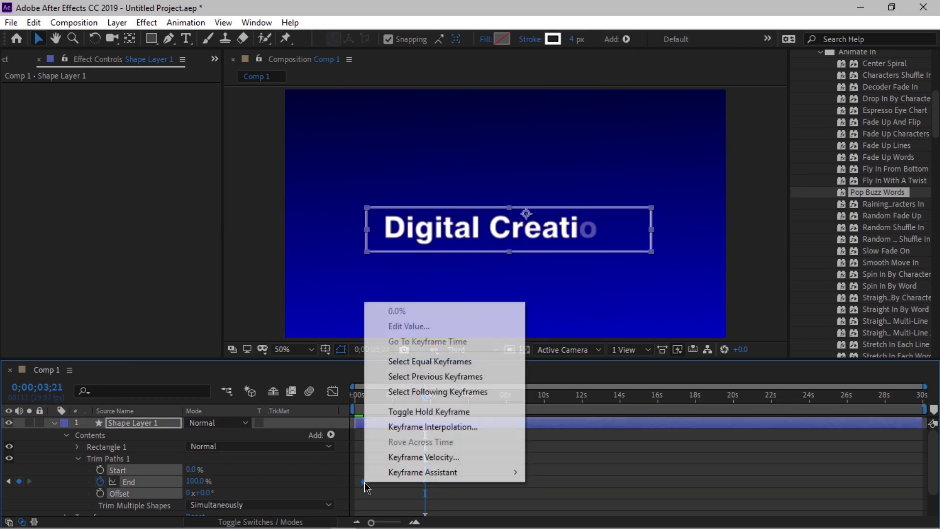
mouse_move(431, 470)
click(582, 387)
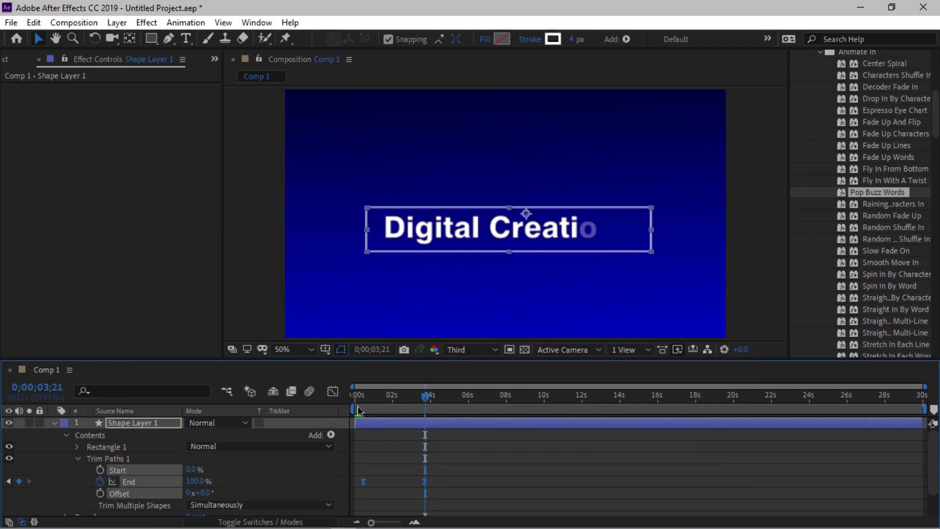
Collapse the shape layer's properties and preview the outline and text animation from 0;00;00;07.
click(358, 394)
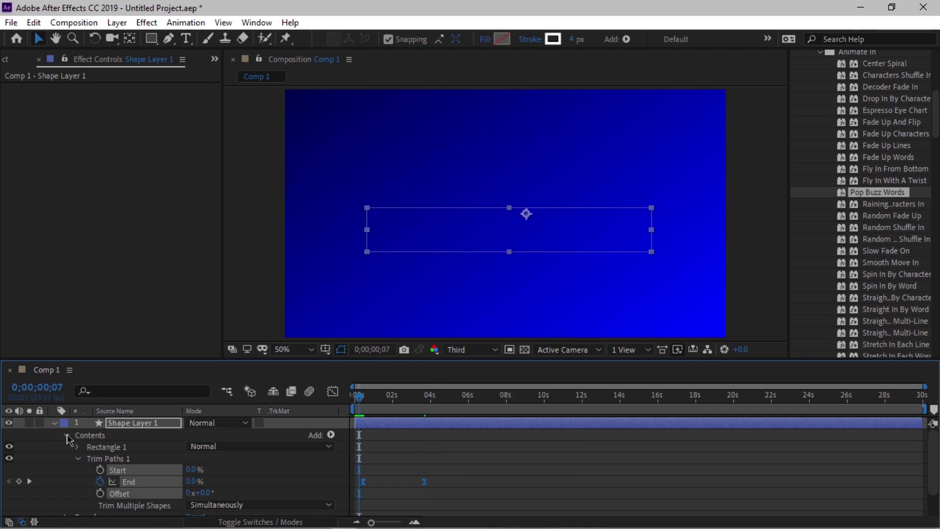
click(55, 424)
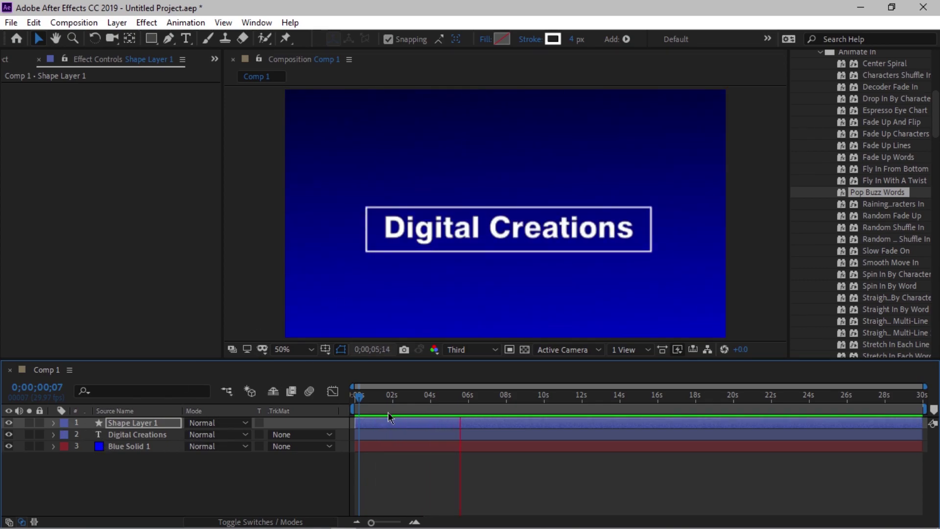
drag(366, 402, 424, 421)
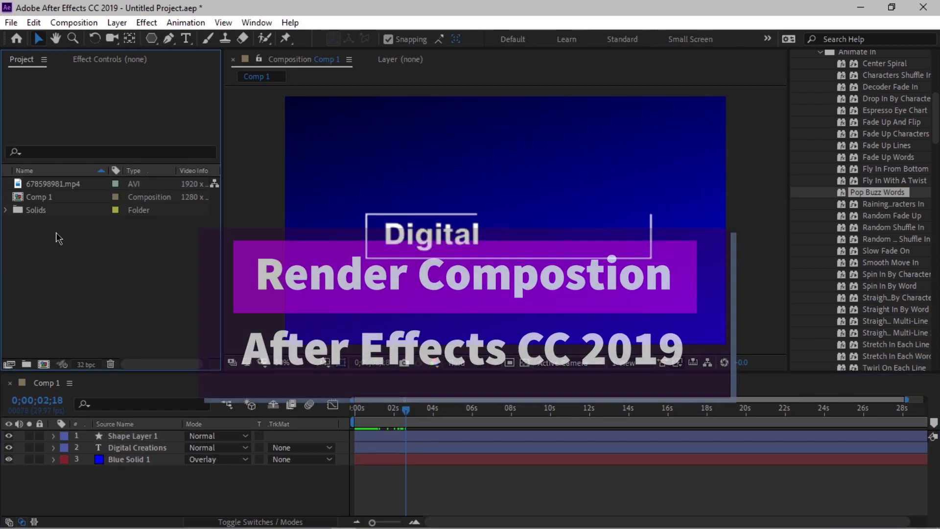
Add the 678598981.mp4 footage below Blue Solid 1 and set the solid's blending mode to Soft Light.
drag(35, 190, 113, 476)
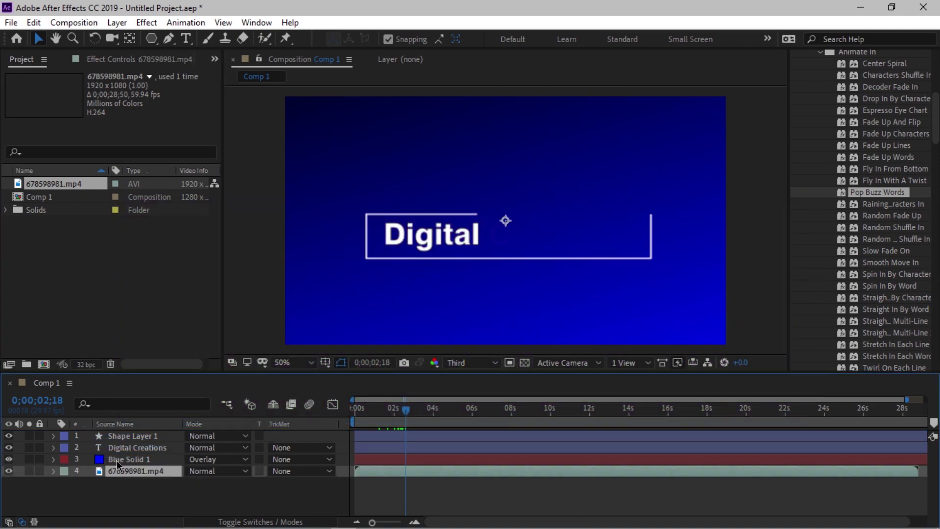
click(120, 459)
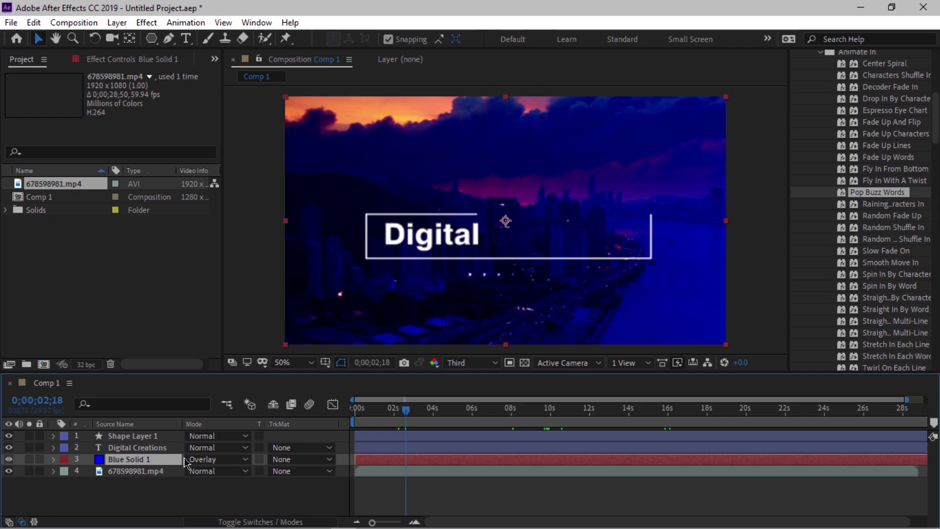
click(197, 460)
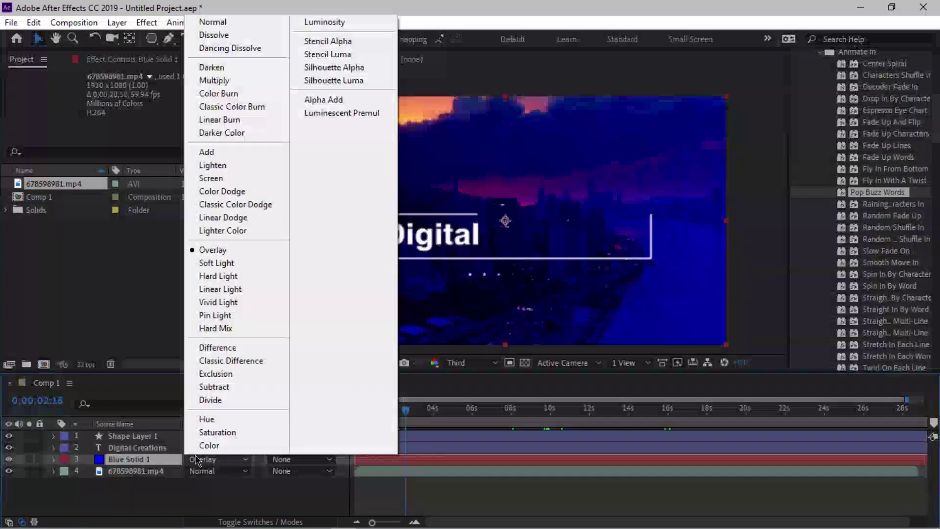
click(209, 267)
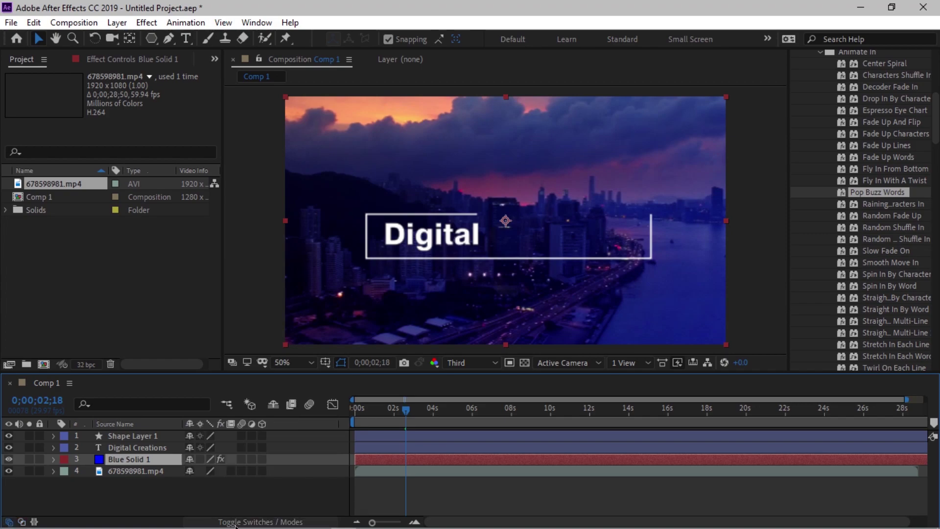
Try the 3D layer switch on Shape Layer 1, turn it off again and redisplay the blending modes.
click(235, 524)
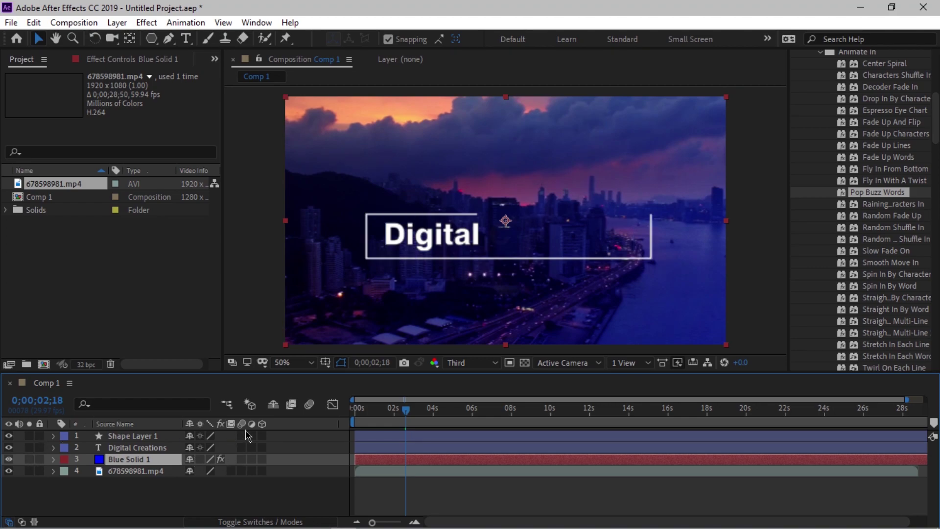
click(262, 435)
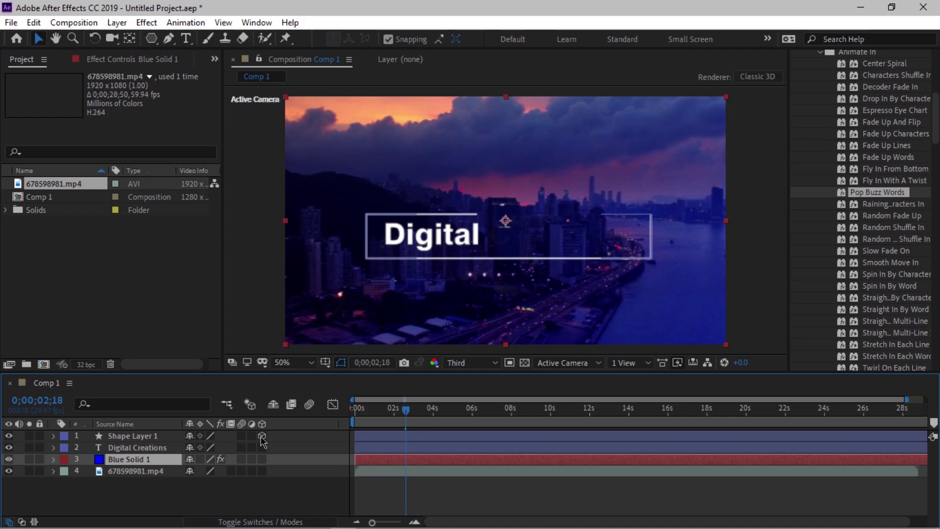
click(262, 436)
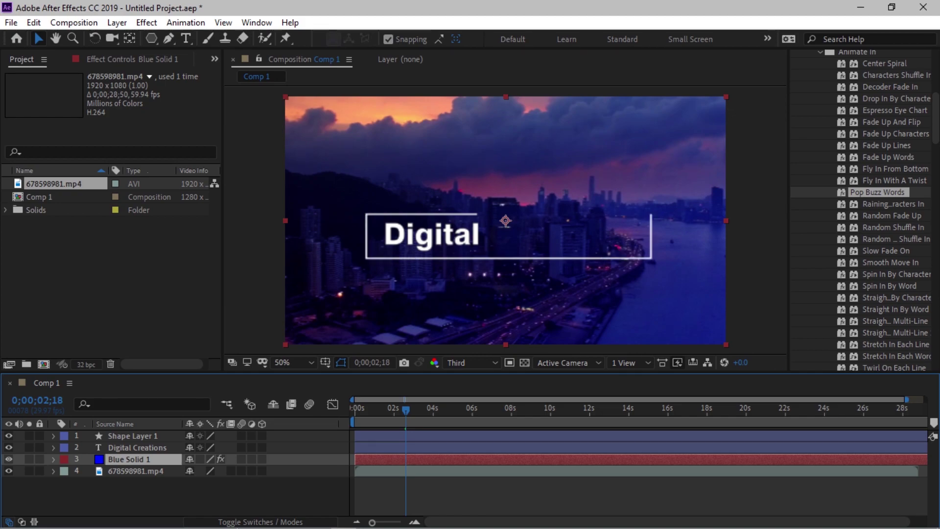
click(243, 523)
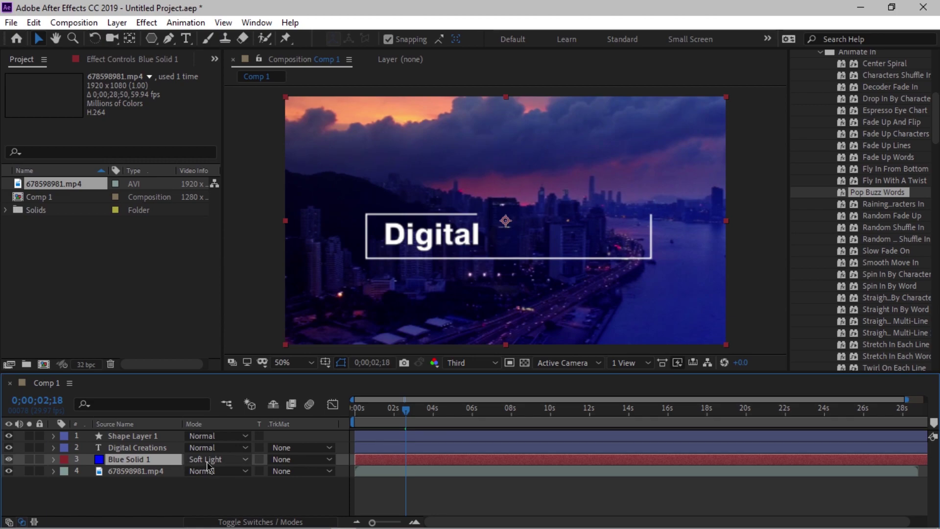
Shorten the work area so it ends at about 10 seconds and trim the composition to it.
drag(359, 421, 560, 422)
drag(906, 410, 629, 411)
drag(556, 419, 684, 399)
click(683, 413)
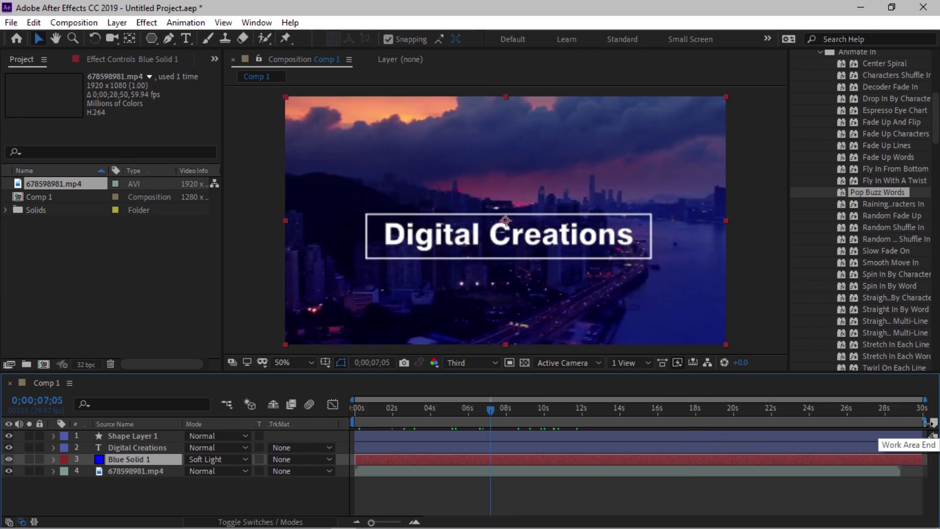
drag(923, 430, 548, 426)
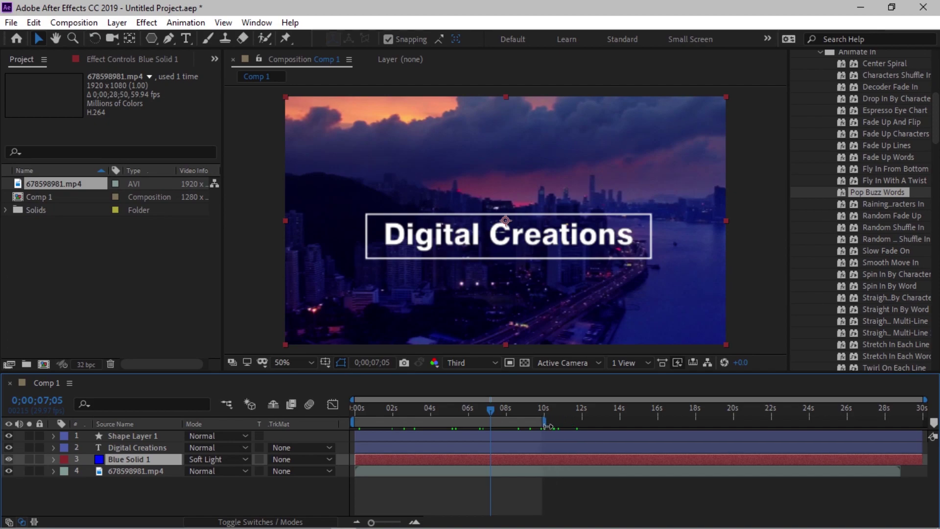
right_click(542, 427)
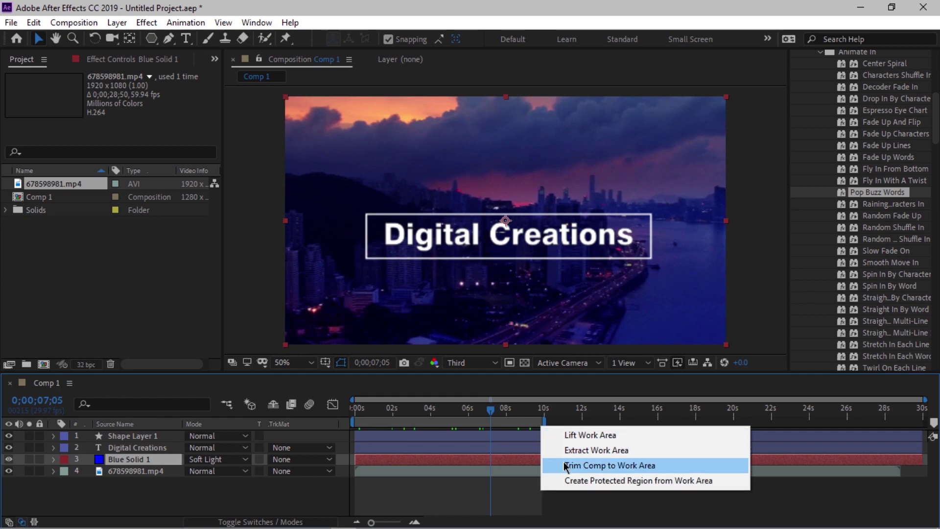
click(565, 466)
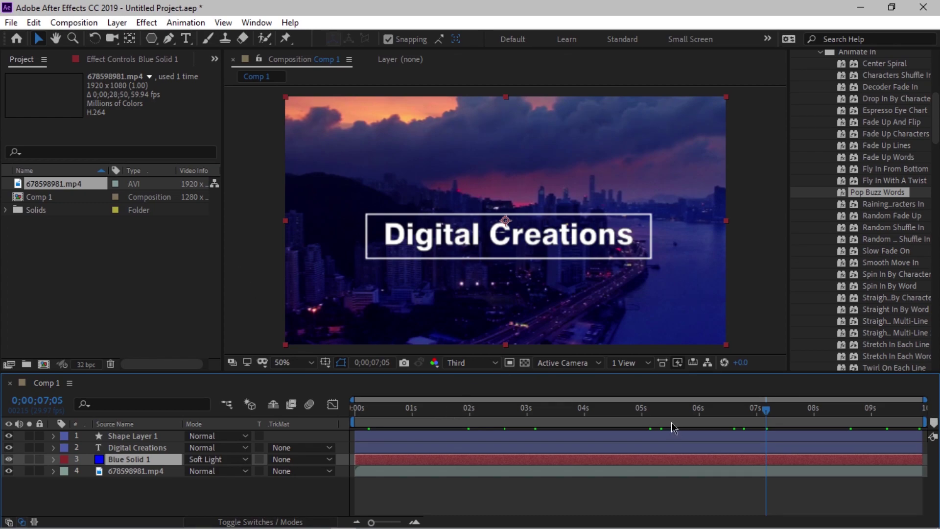
Move the current time back to 0;00;00;08 and deselect the 678598981.mp4 layer.
right_click(234, 266)
click(254, 117)
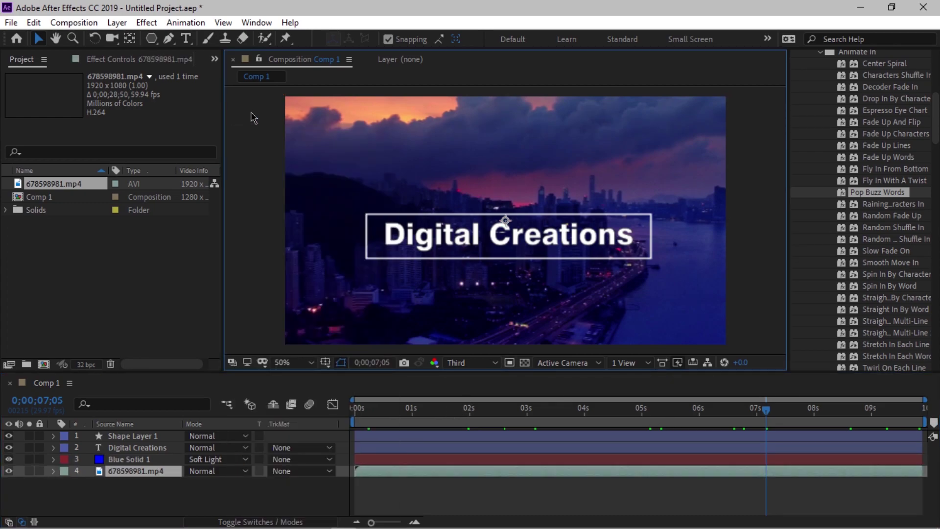
mouse_move(367, 408)
mouse_down()
mouse_move(385, 416)
mouse_move(372, 418)
mouse_up()
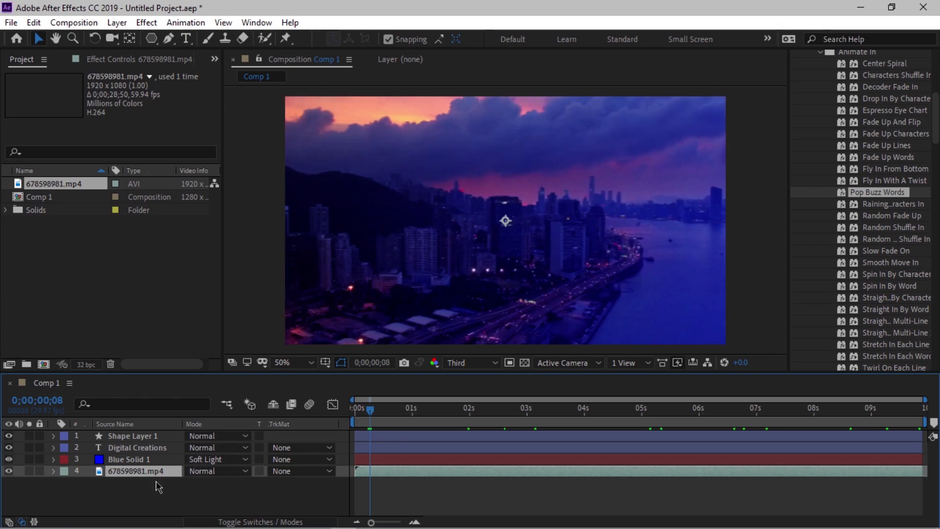
click(142, 496)
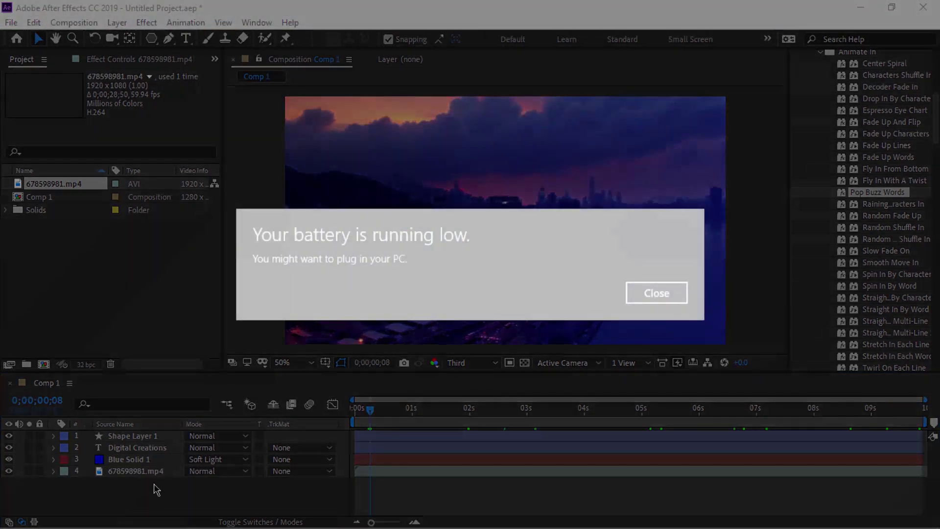
click(630, 296)
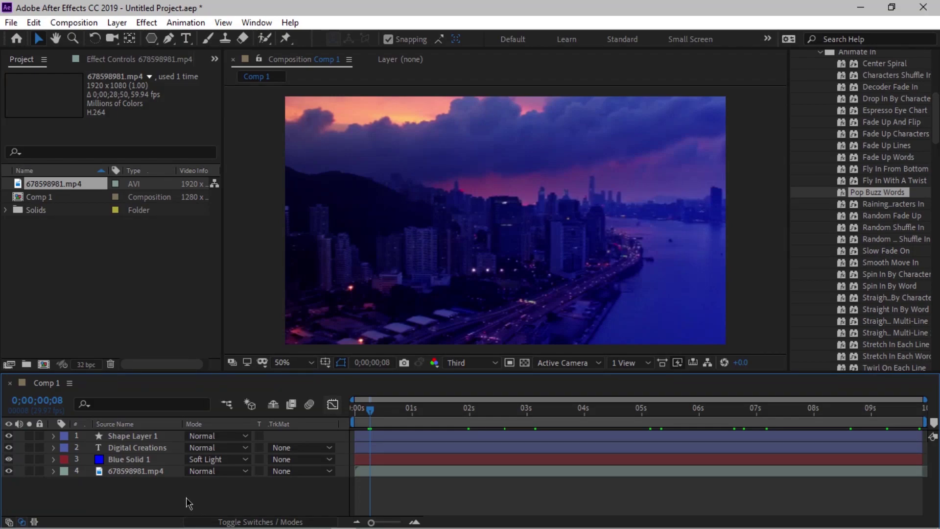
Add Comp 1 to the Render Queue and confirm its render settings with Best quality and Full resolution.
click(72, 25)
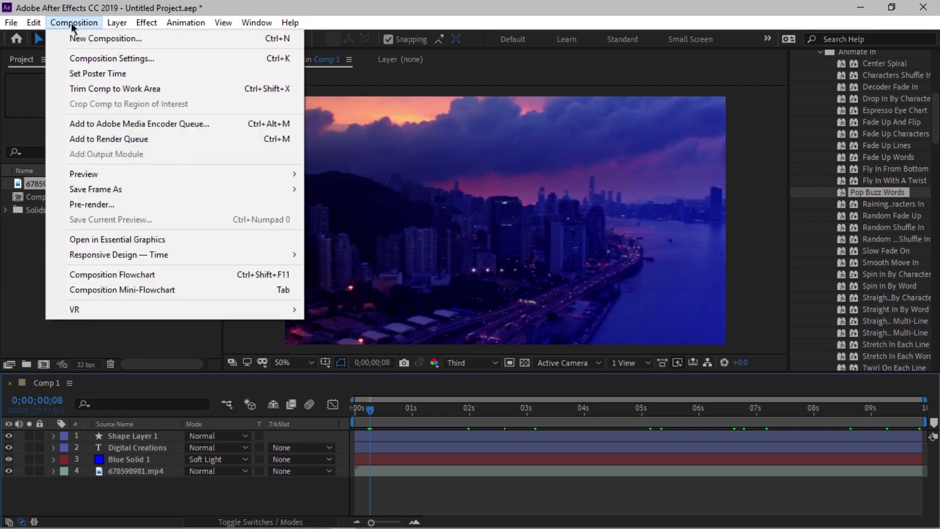
click(141, 142)
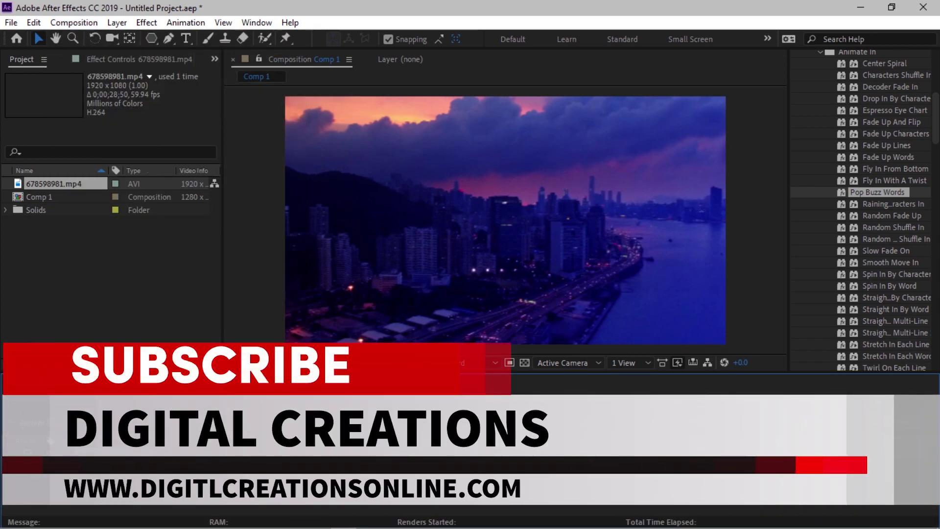
click(120, 465)
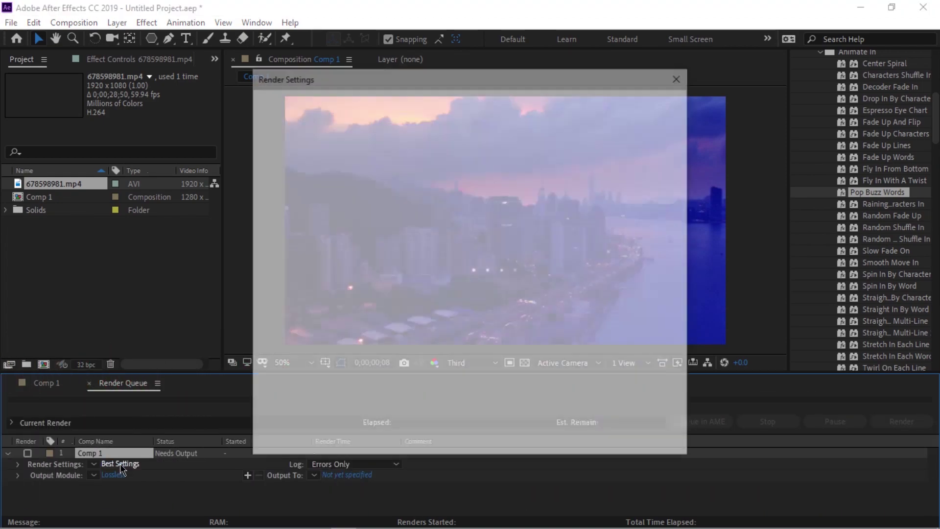
drag(520, 82, 437, 80)
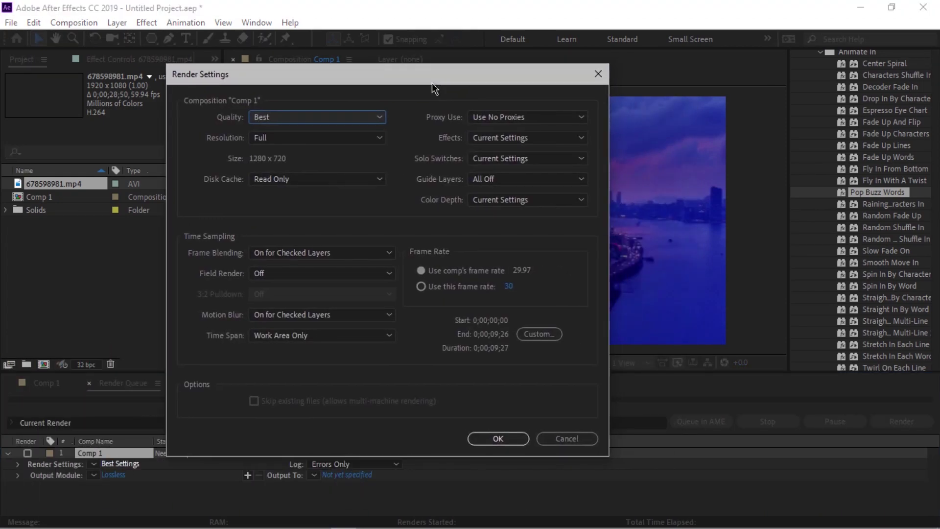
click(368, 119)
click(367, 120)
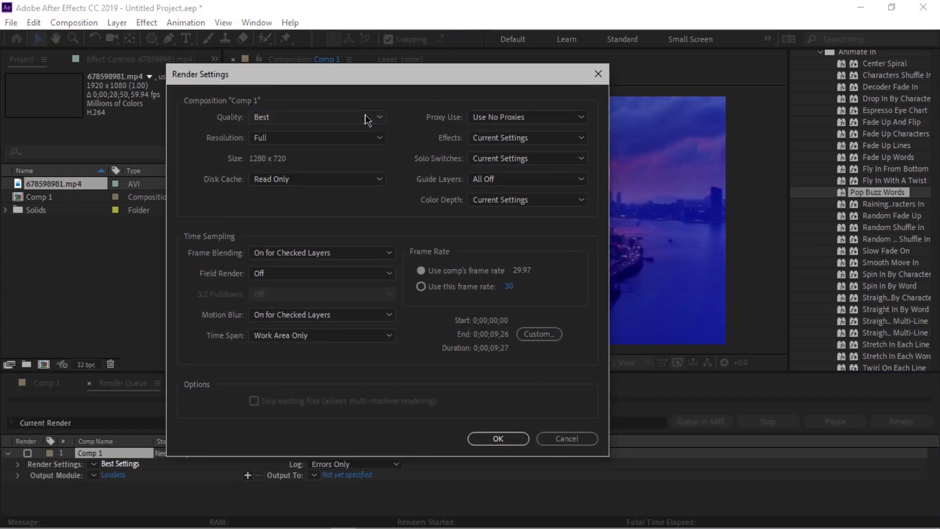
click(344, 142)
click(344, 144)
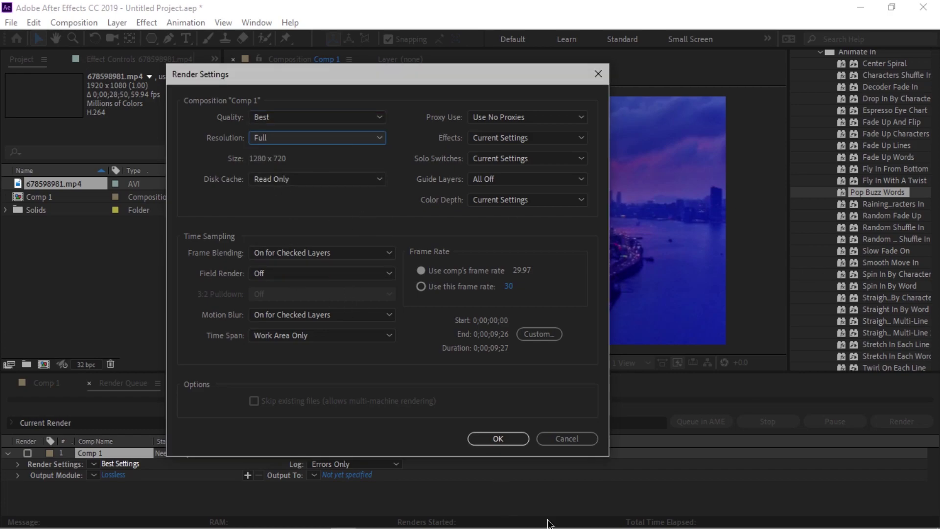
click(495, 438)
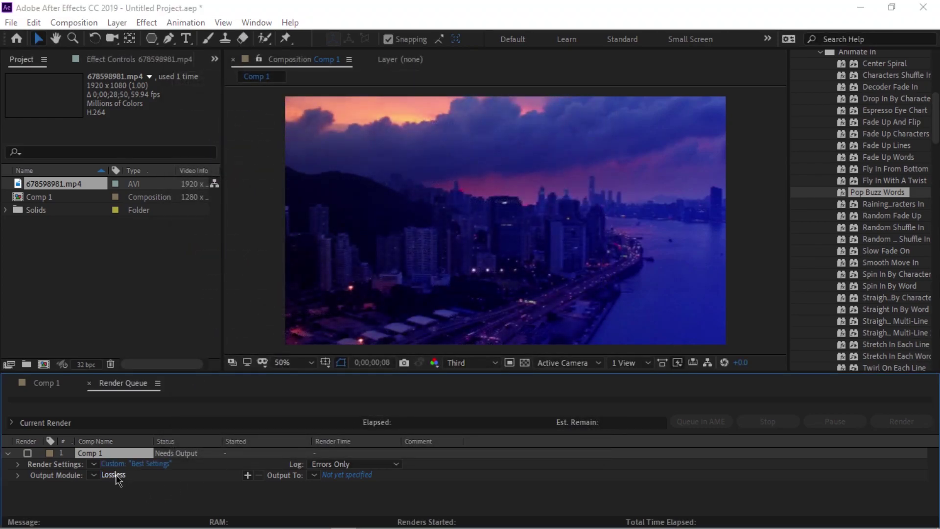
Set the output module format for Comp 1 to QuickTime and accept the settings.
click(114, 475)
click(424, 99)
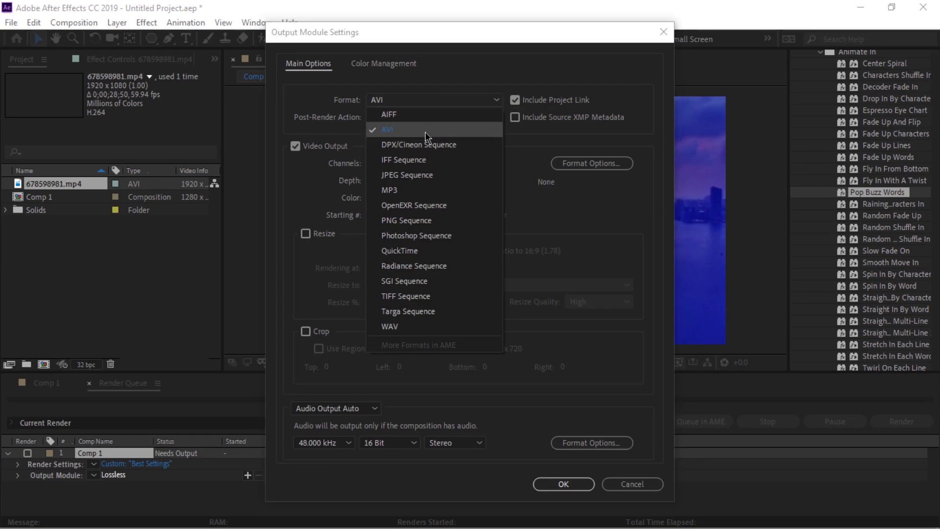
click(432, 251)
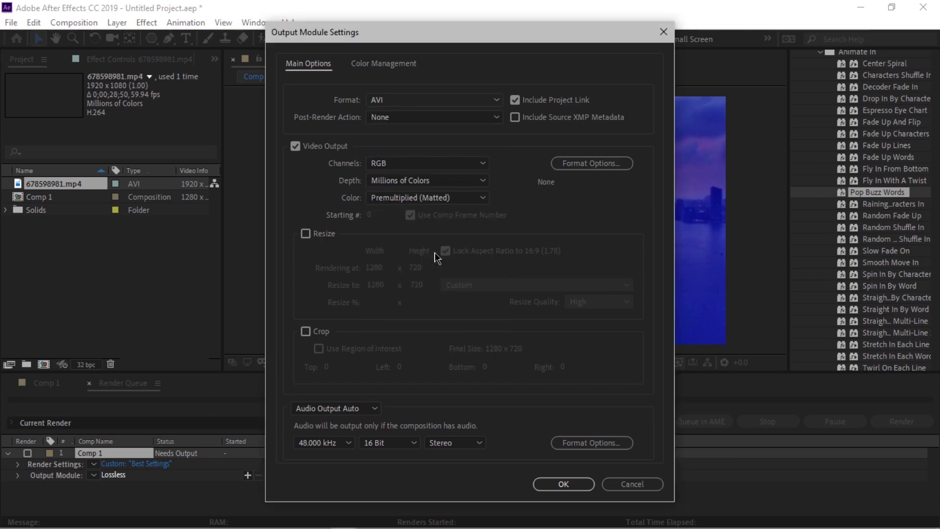
click(465, 100)
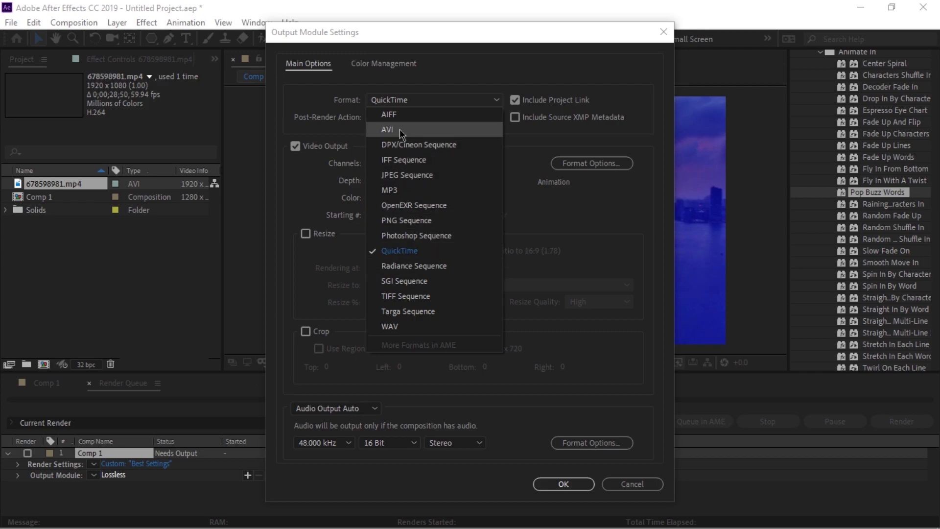
click(425, 250)
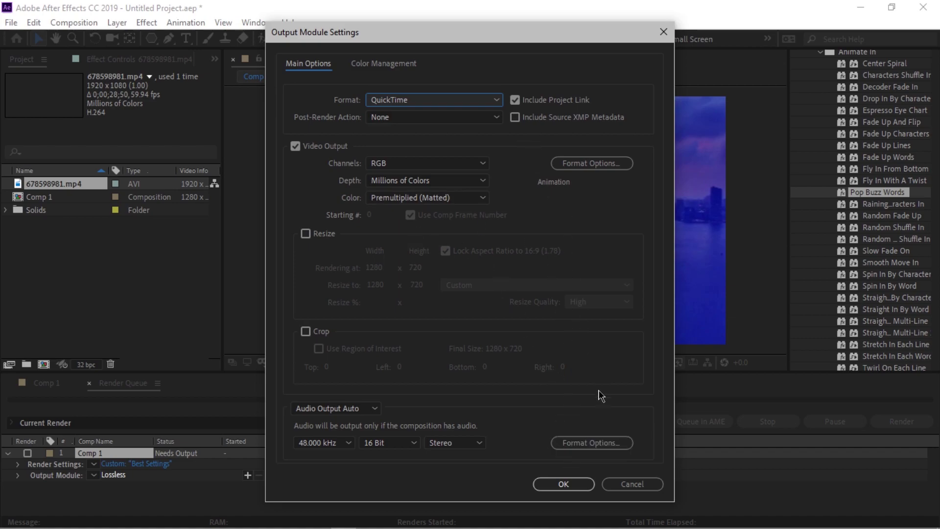
click(563, 484)
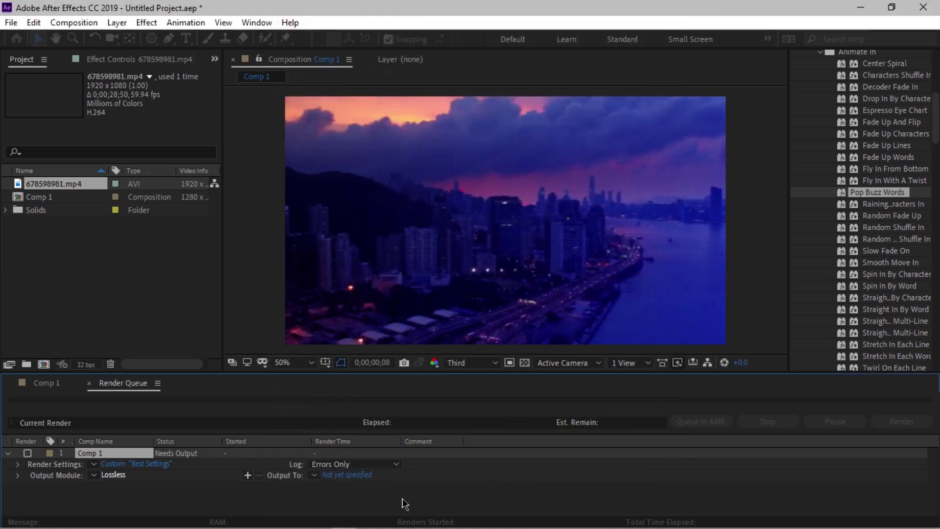
Save the output as Comp 1 in the Desktop's Assets folder and start the render.
click(372, 480)
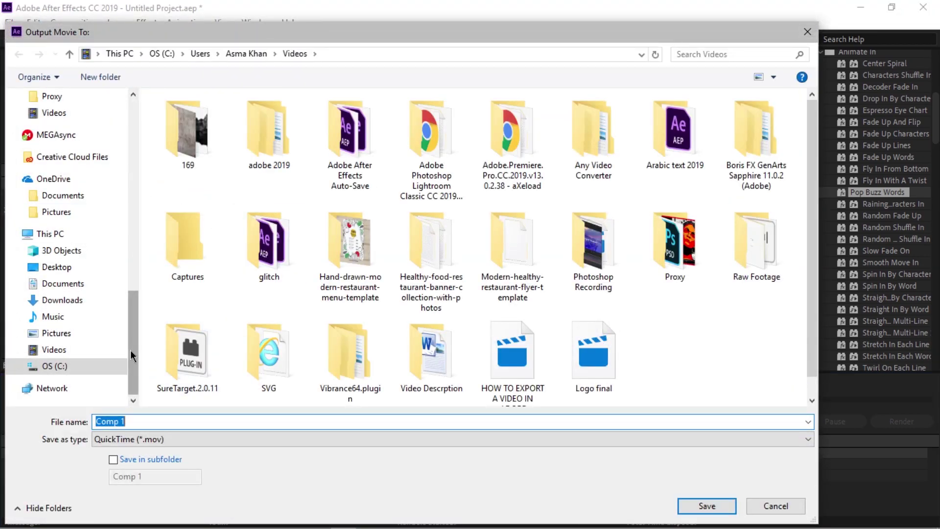
click(49, 274)
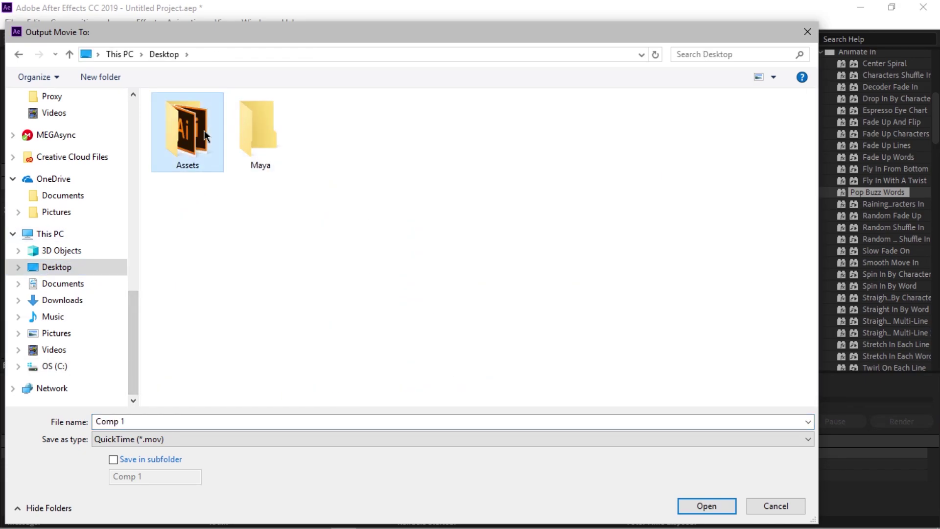
double_click(204, 130)
click(695, 497)
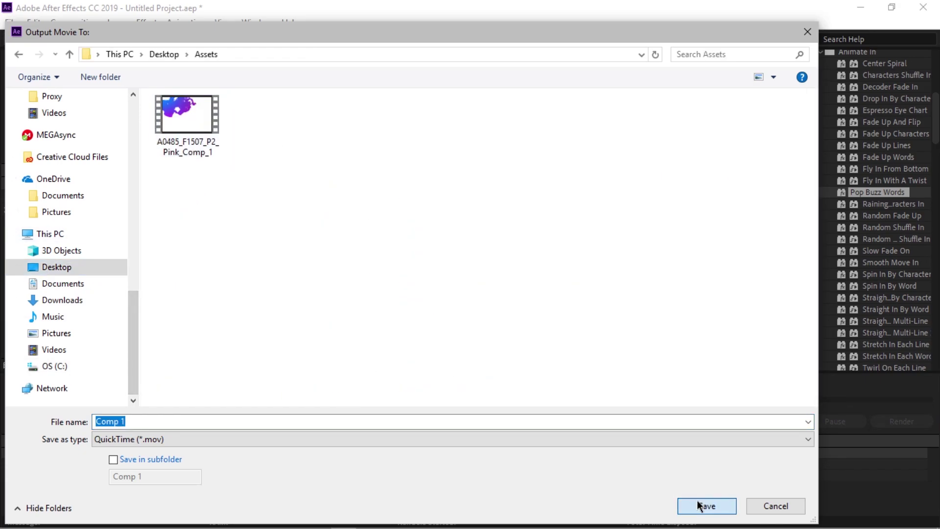
click(901, 422)
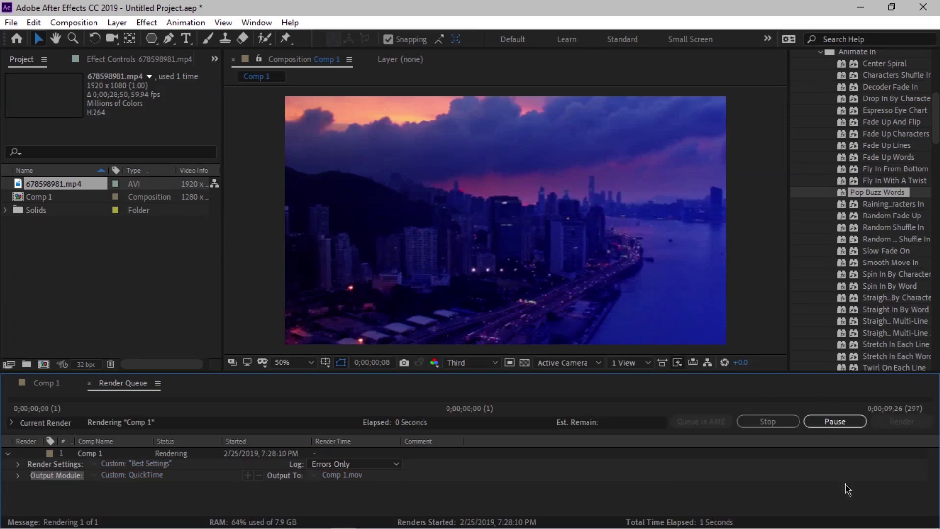